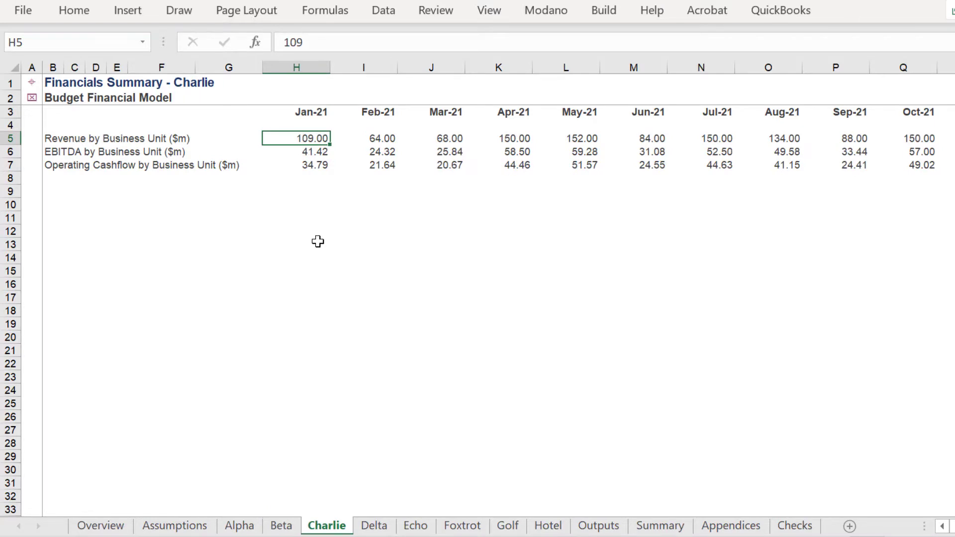
Page through the Charlie to Hotel unit sheets, then switch to the Summary sheet
key(ctrl+Page_Down)
key(ctrl+Page_Down)
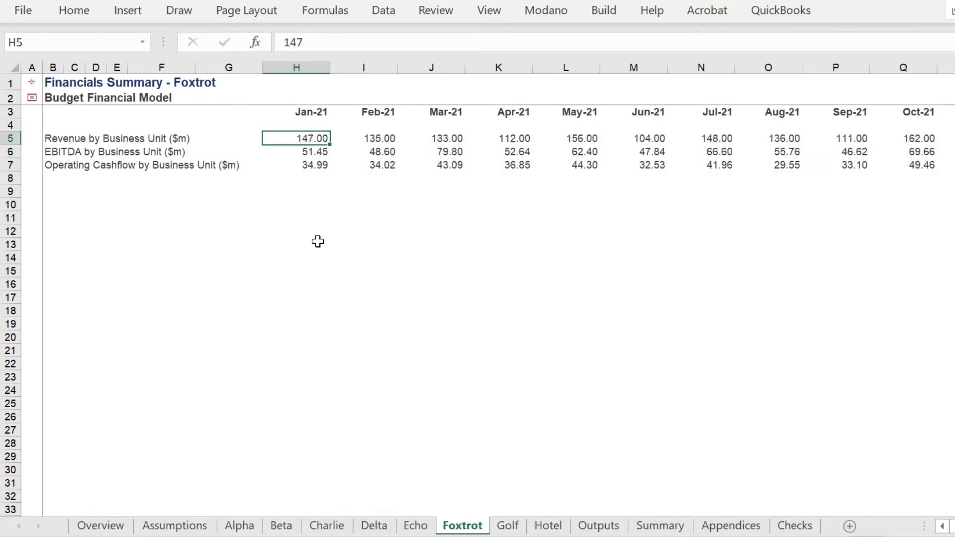
key(ctrl+Page_Down)
key(ctrl+Page_Down)
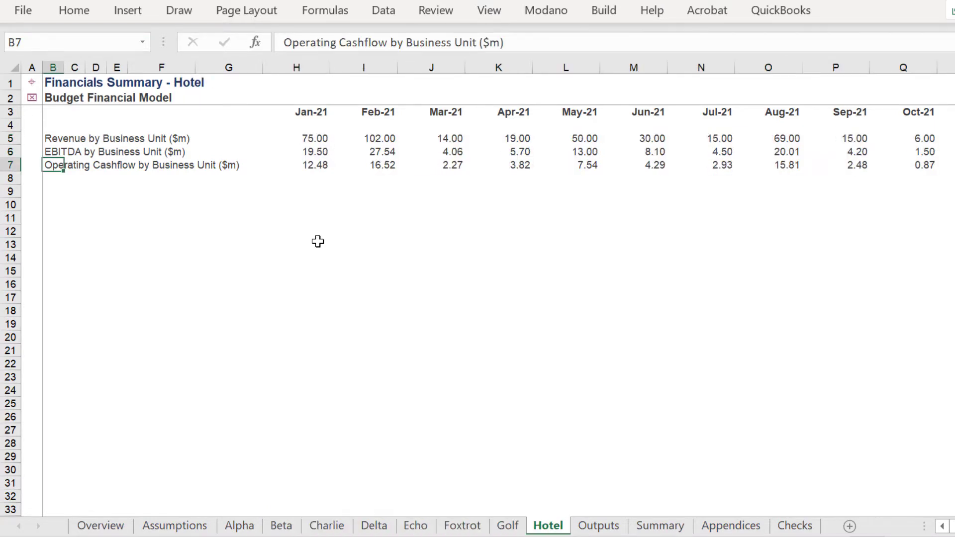
click(660, 525)
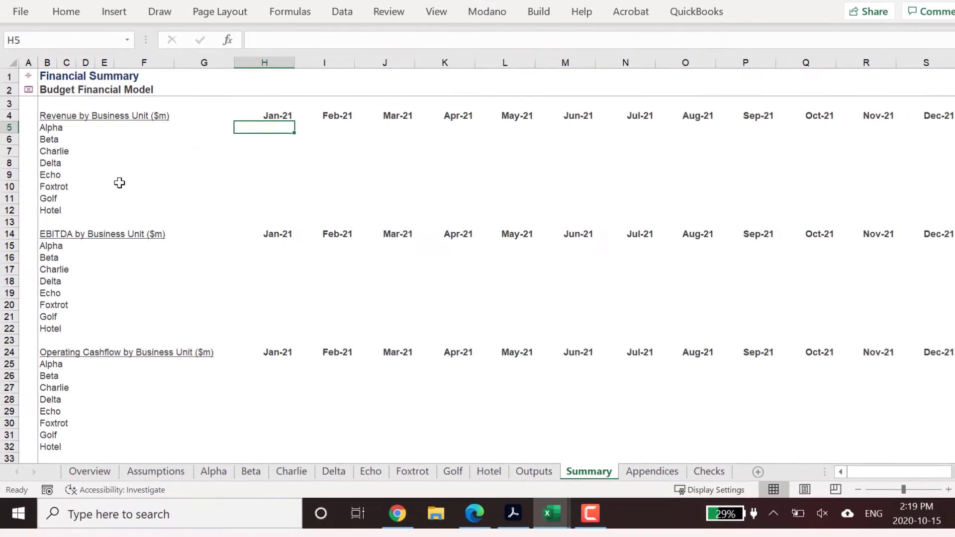
Highlight the Revenue, EBITDA and Operating Cashflow sections and their Alpha–Hotel unit names, ending on H5
click(43, 116)
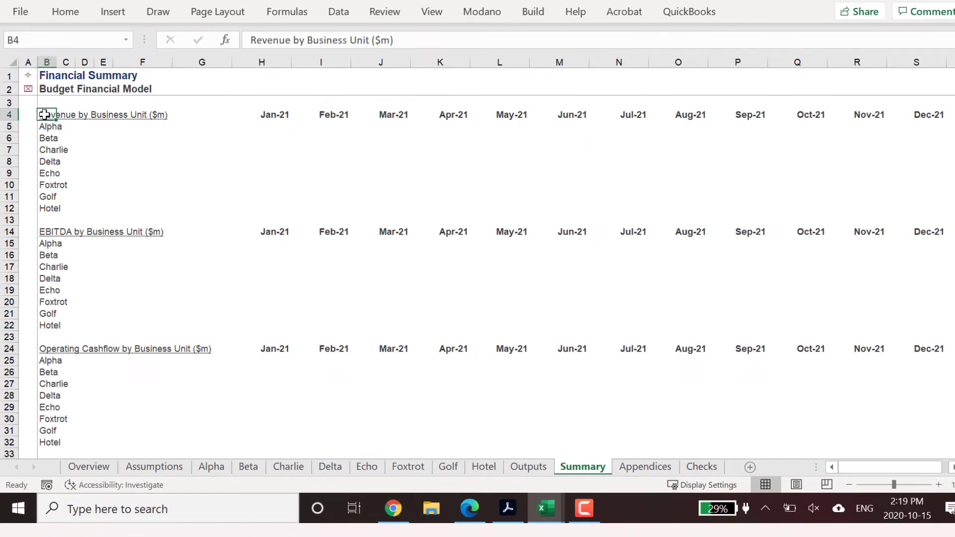
click(42, 234)
click(42, 349)
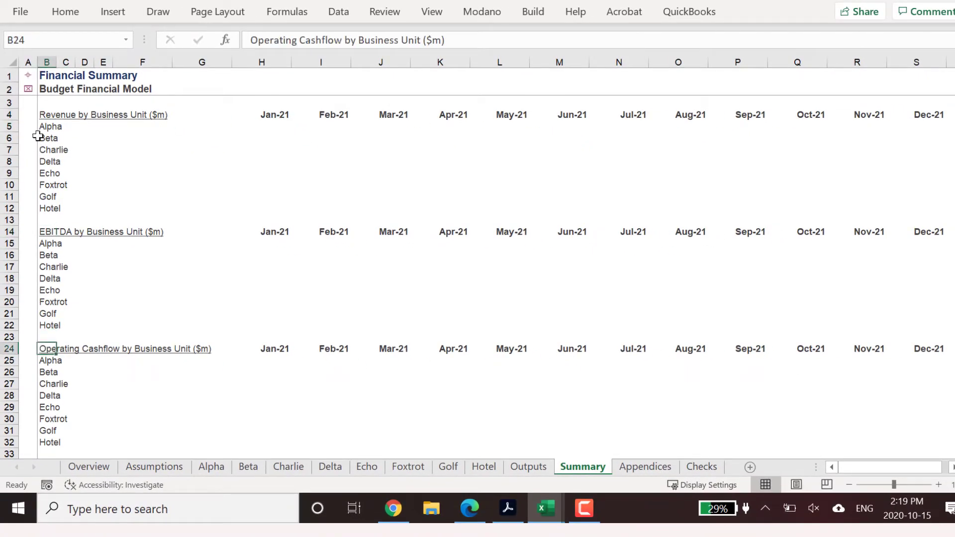
drag(45, 121, 47, 210)
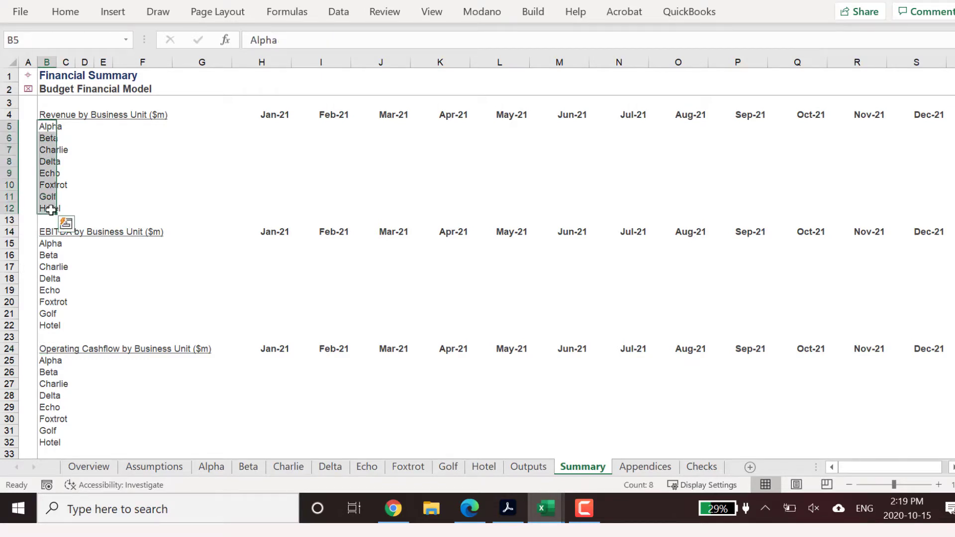
drag(45, 245, 45, 327)
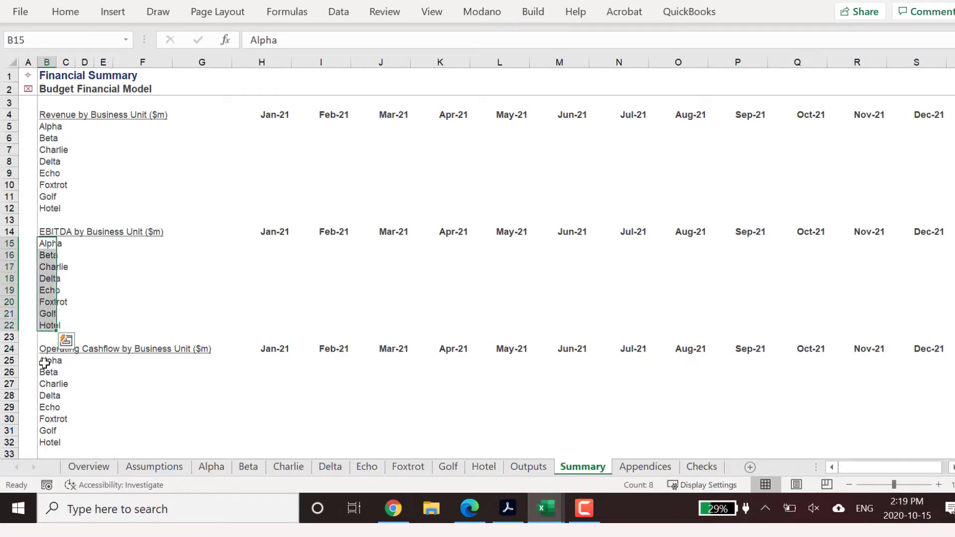
click(45, 362)
drag(44, 377, 46, 442)
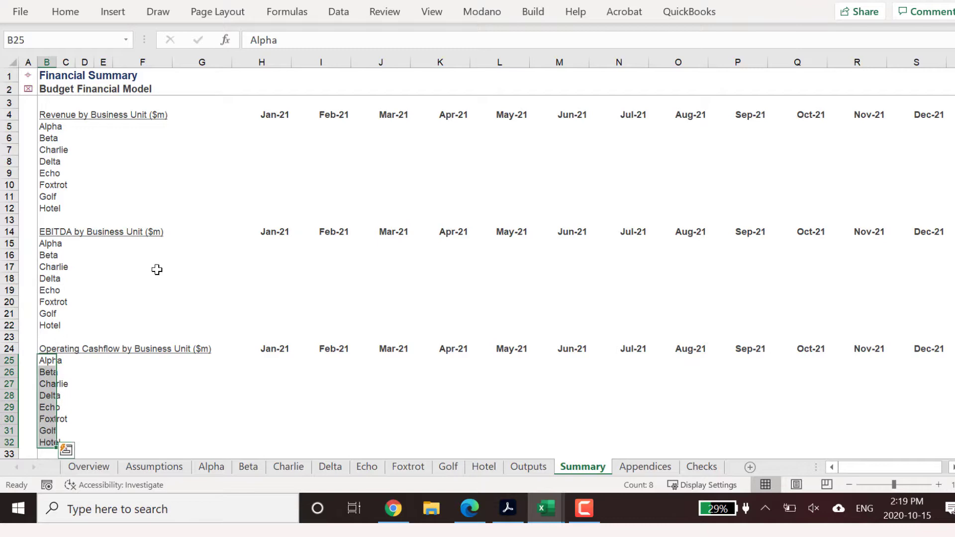
click(260, 126)
Begin an XLOOKUP in H5 with absolute $B$4 as lookup value and open INDIRECT
text(=)
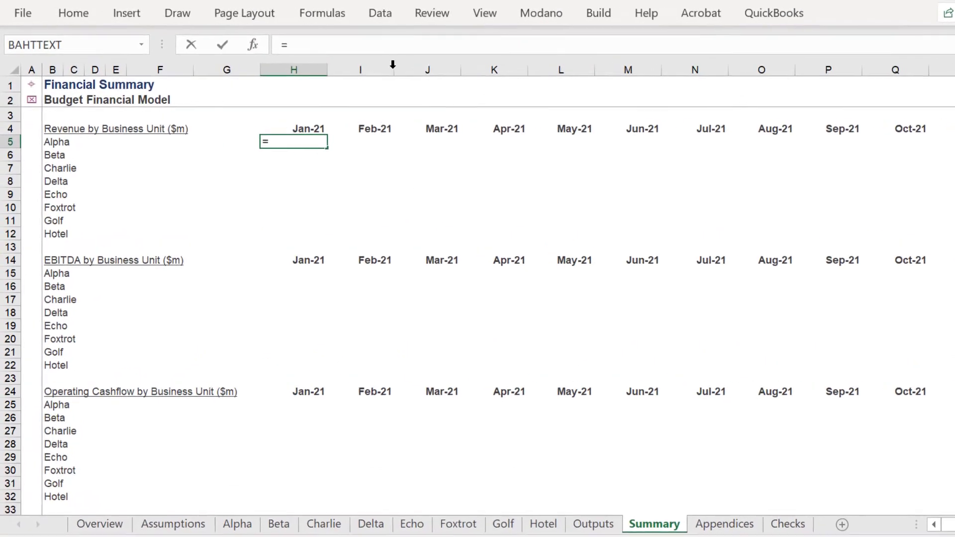
text(XLO)
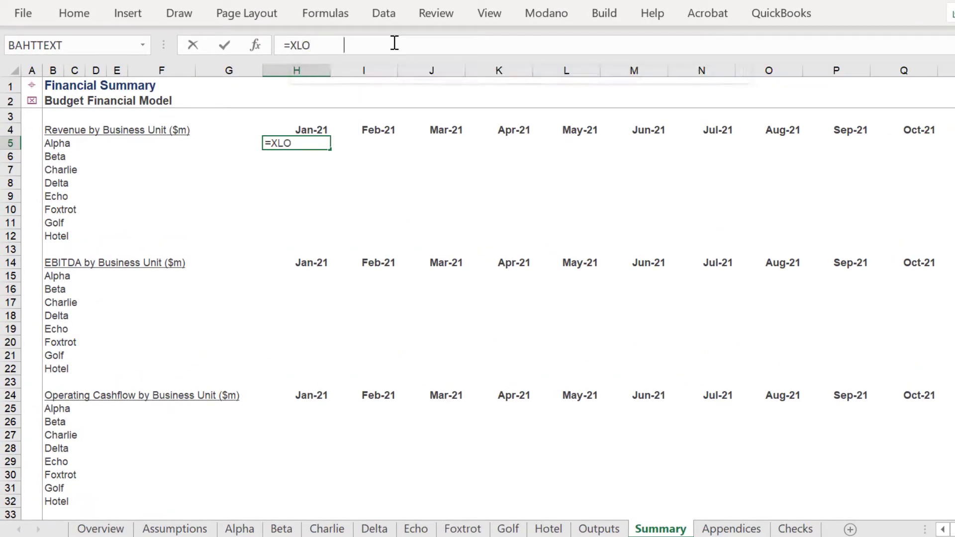
key(Tab)
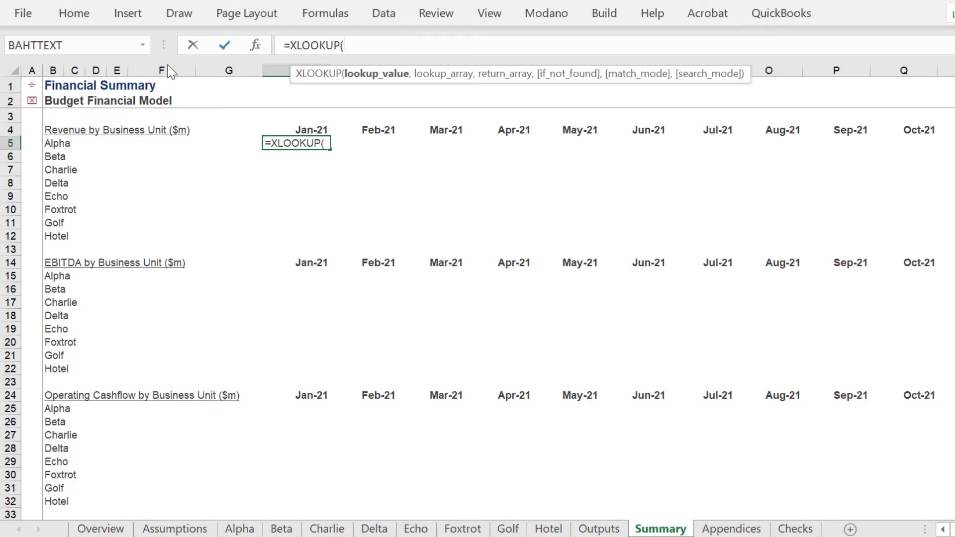
click(47, 131)
key(F4)
text(,INM)
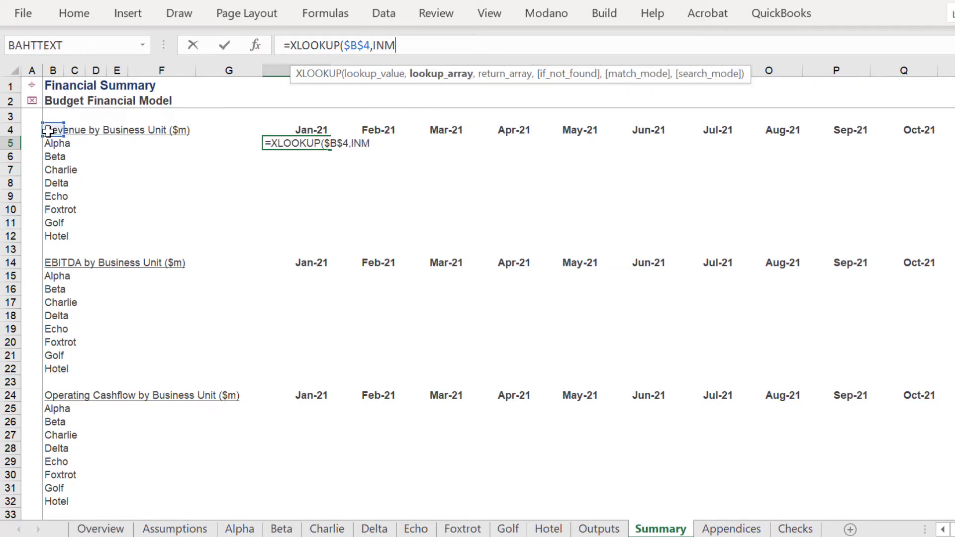
key(BackSpace)
text(DI)
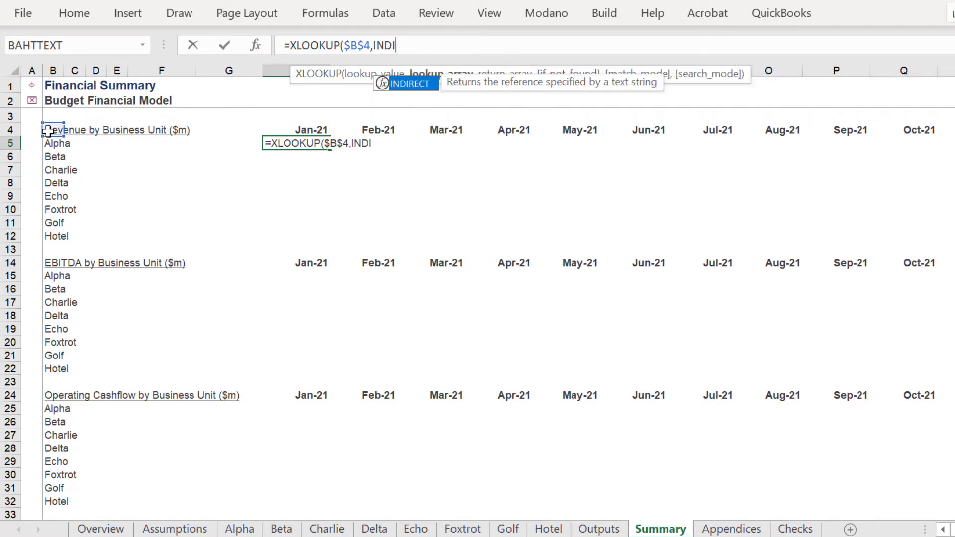
key(Tab)
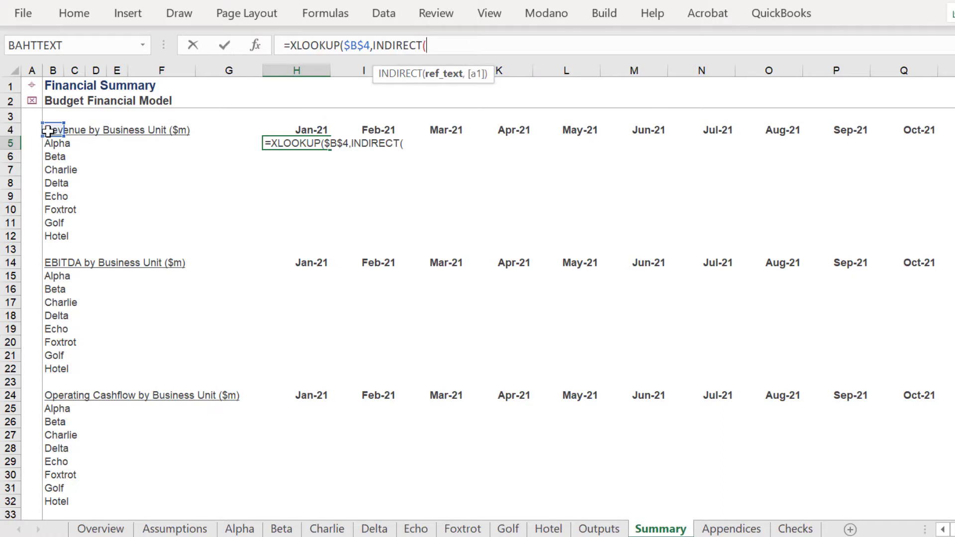
Make the lookup array INDIRECT("'"&$B5&"'!"&"$B$1:$B$100",TRUE)
text(')
key(BackSpace)
text("'"&)
click(52, 143)
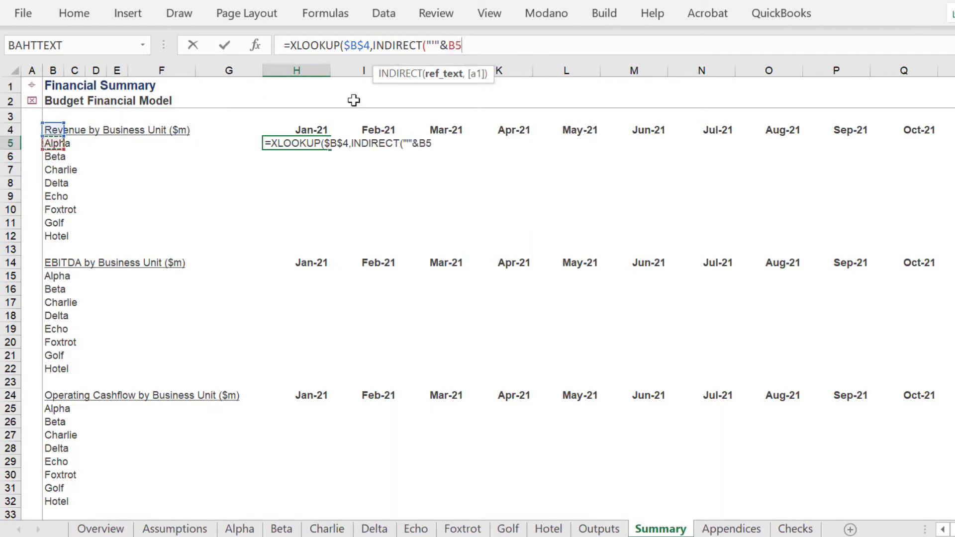
click(450, 46)
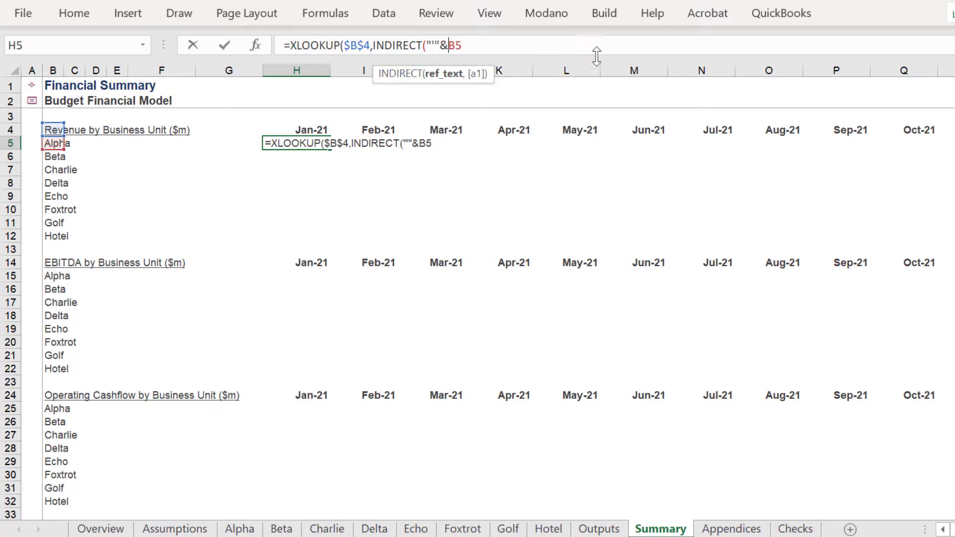
text($)
click(619, 48)
text(&"')
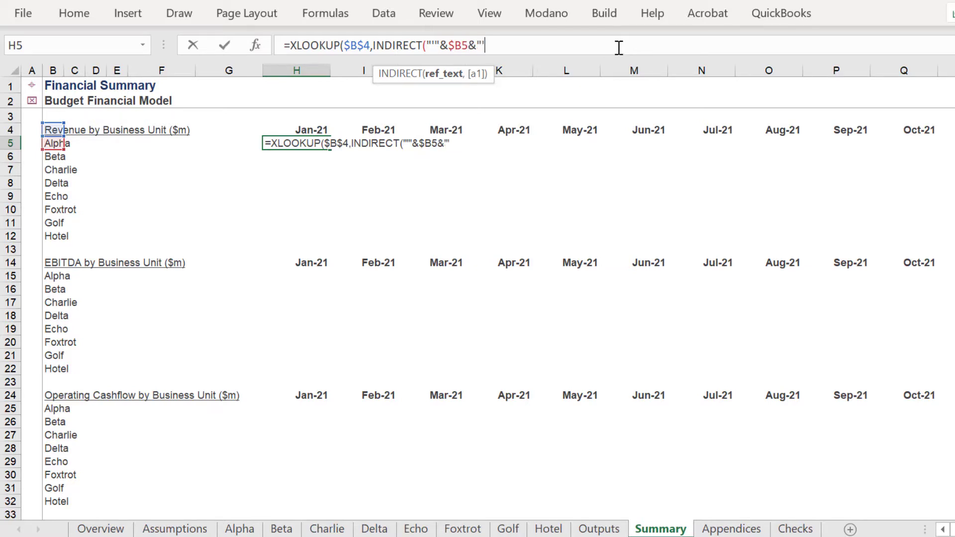
text(!"&"$B)
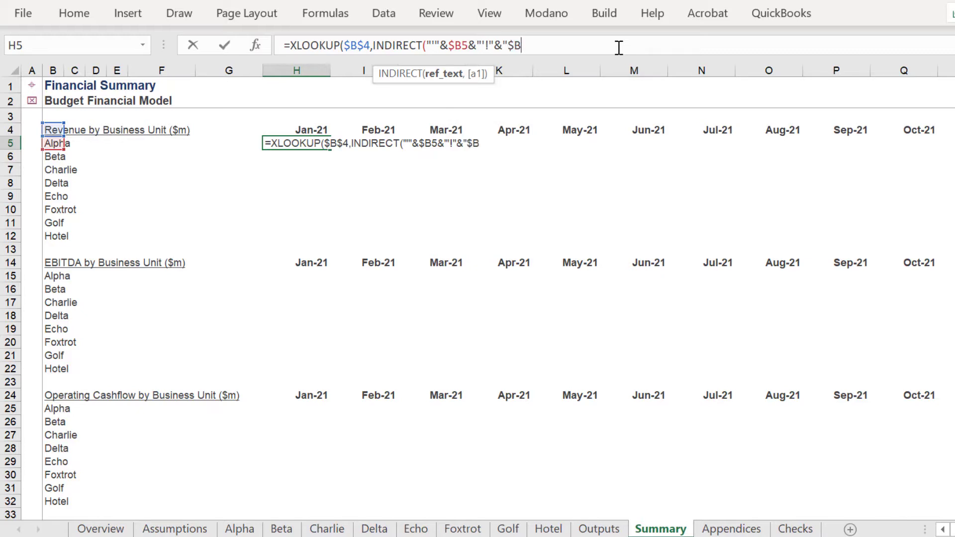
text($1:$B$100)
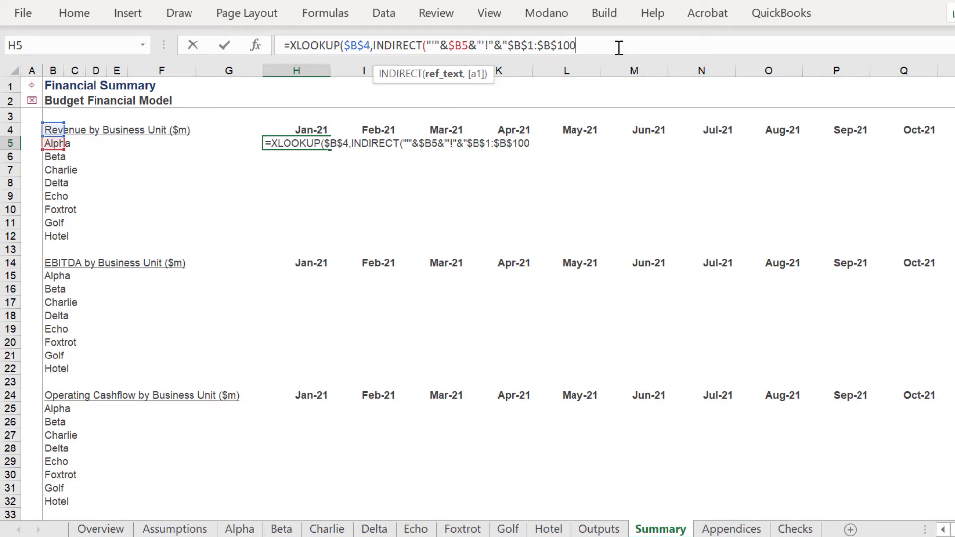
text(",)
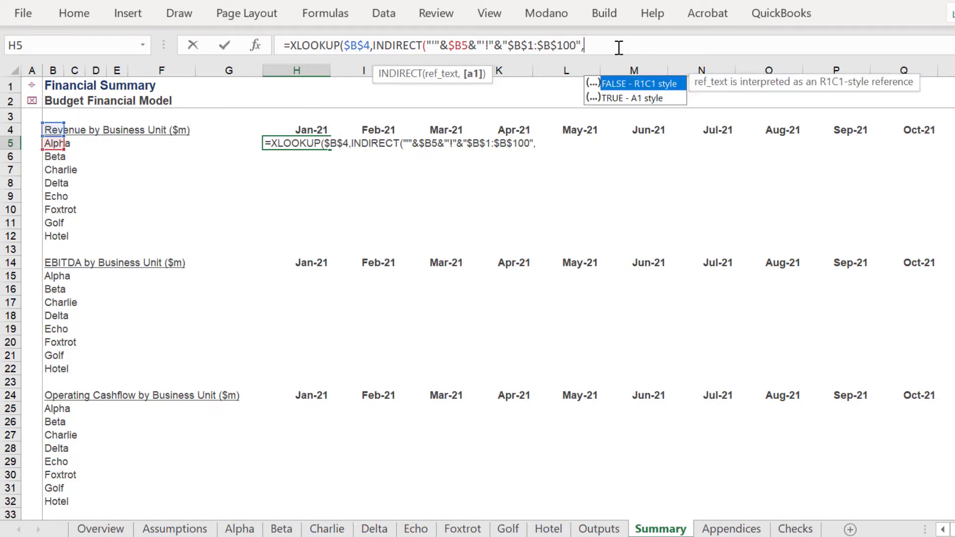
double_click(625, 94)
text())
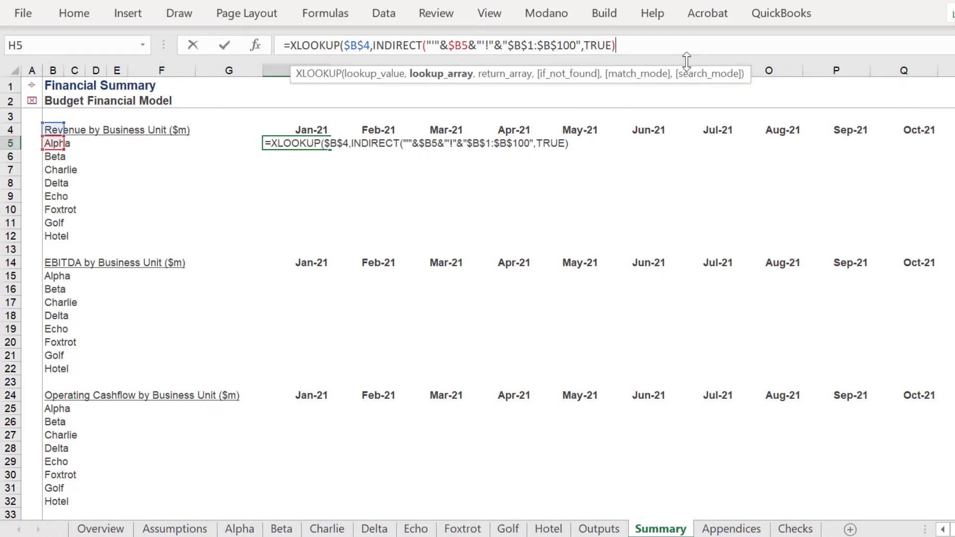
text(,INI)
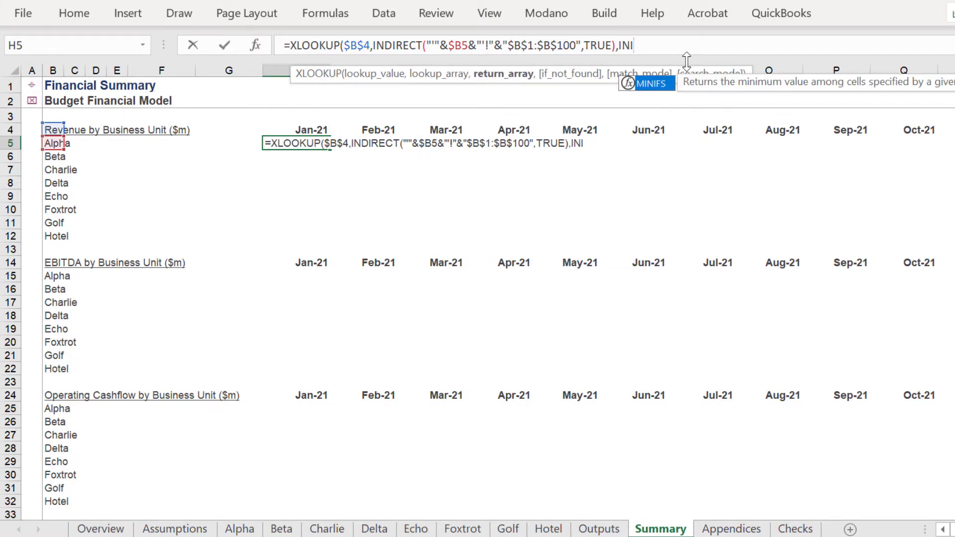
Set the return array to INDIRECT of H$1:H$100 on the sheet named in $B5
key(BackSpace)
text(DI)
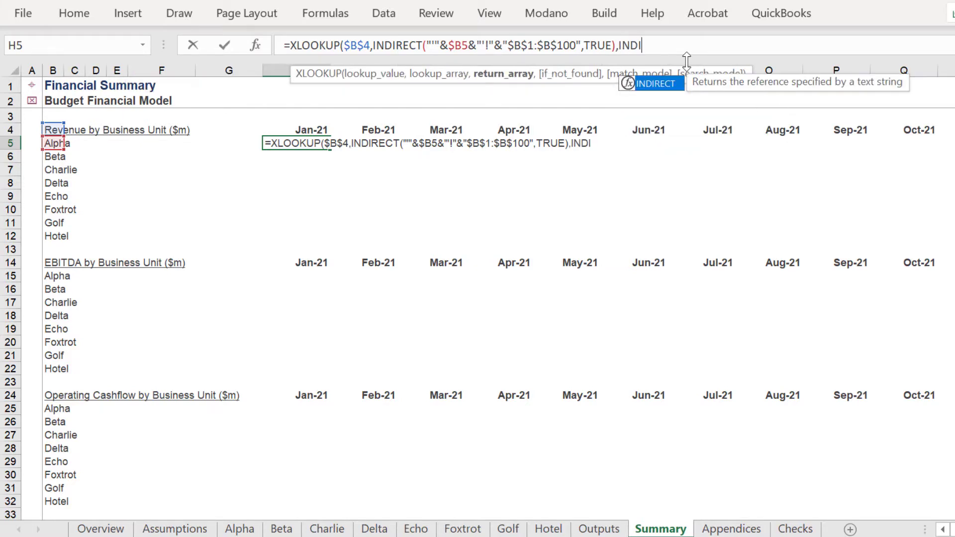
key(Tab)
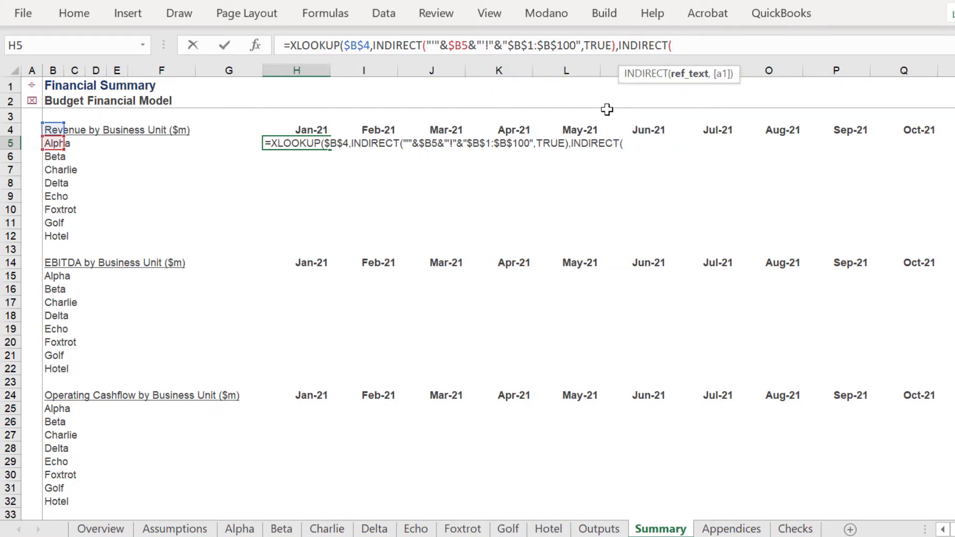
text("'"&)
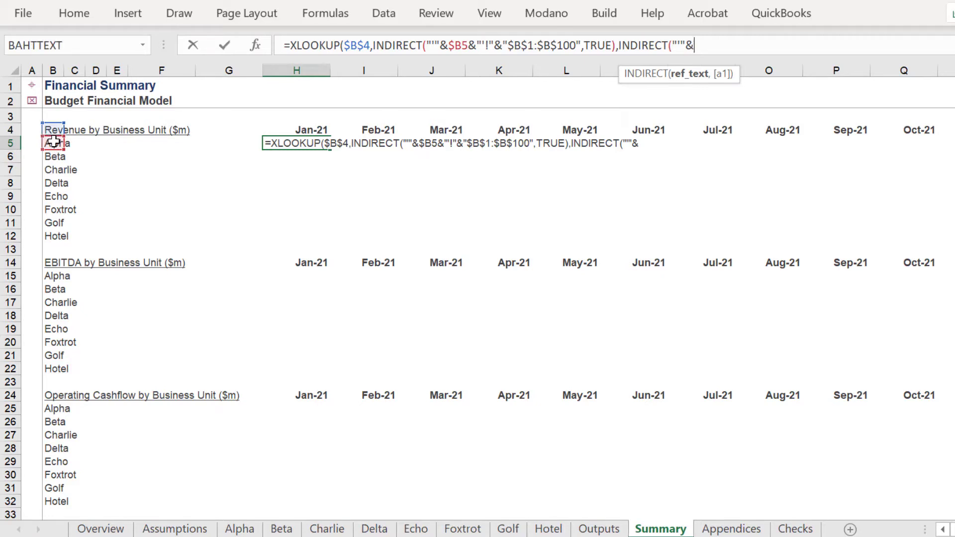
click(50, 143)
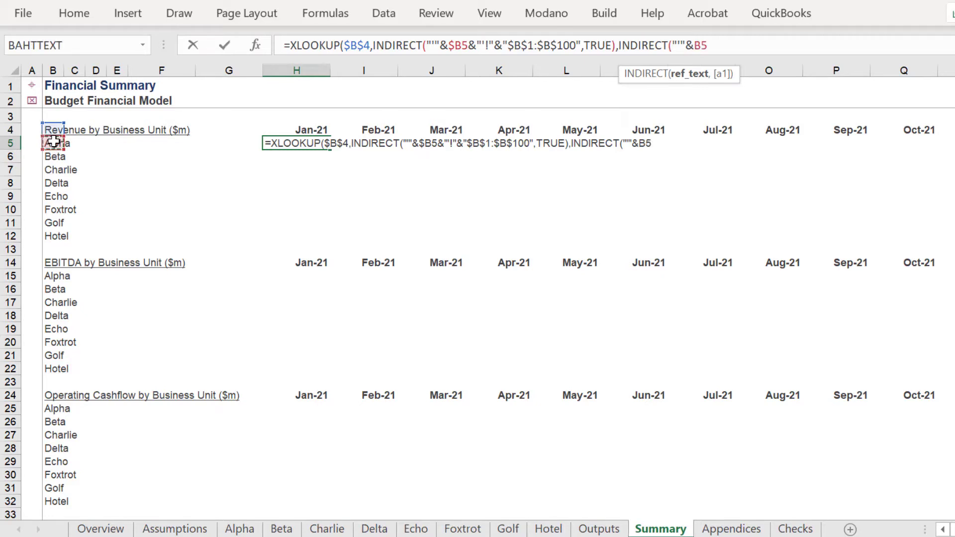
click(697, 44)
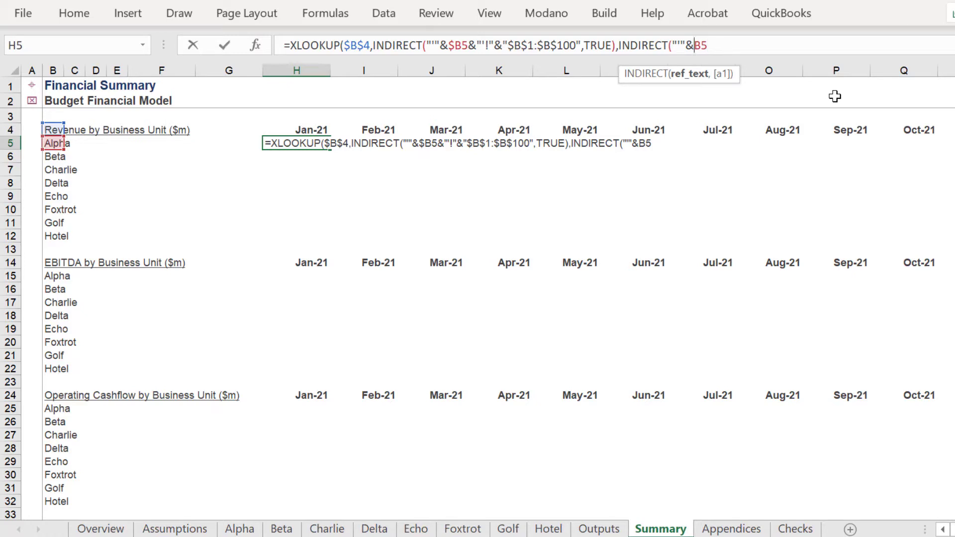
text($B5&")
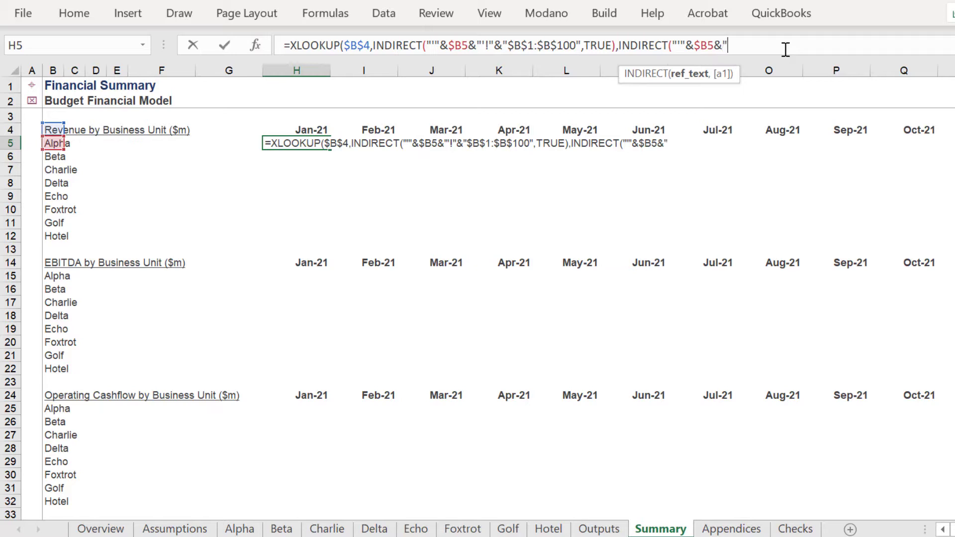
text('!"&"H$)
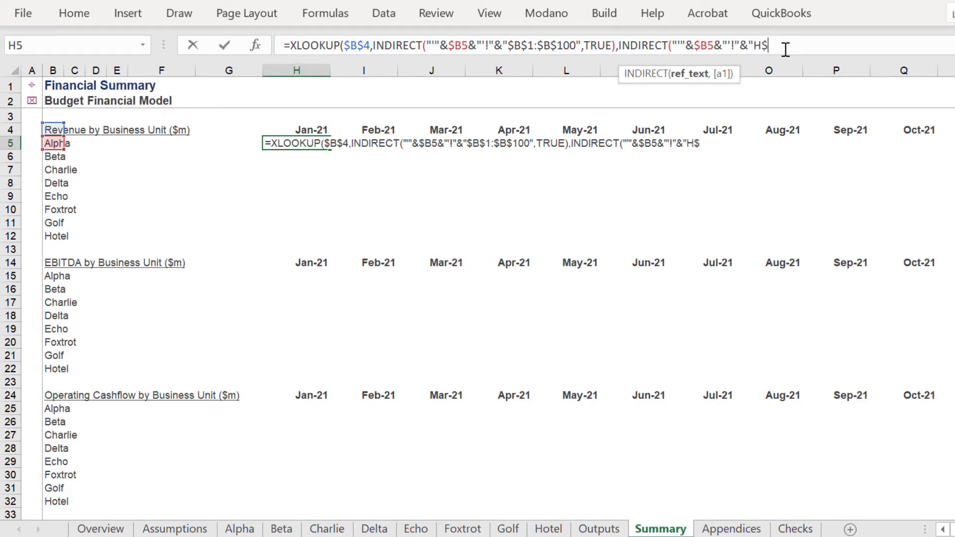
text(1:H$100)
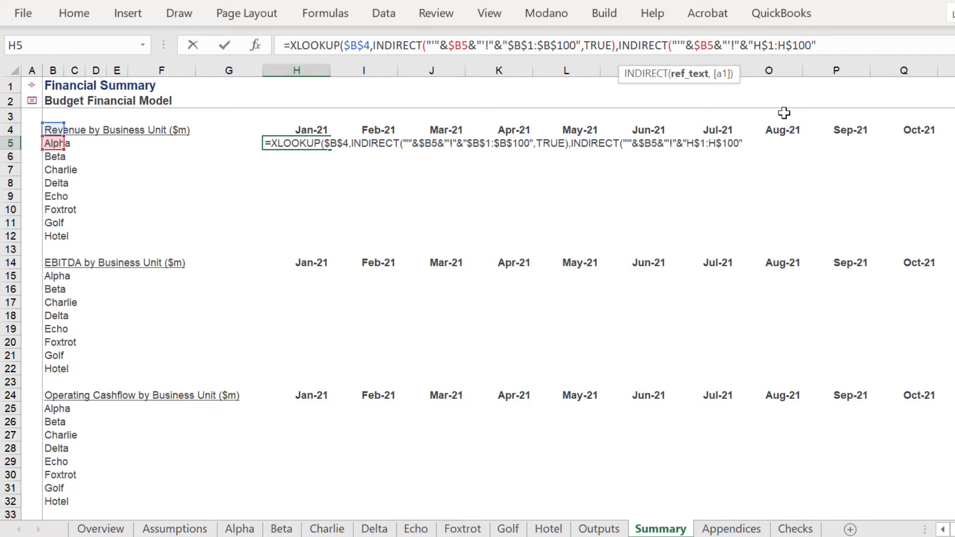
text(",)
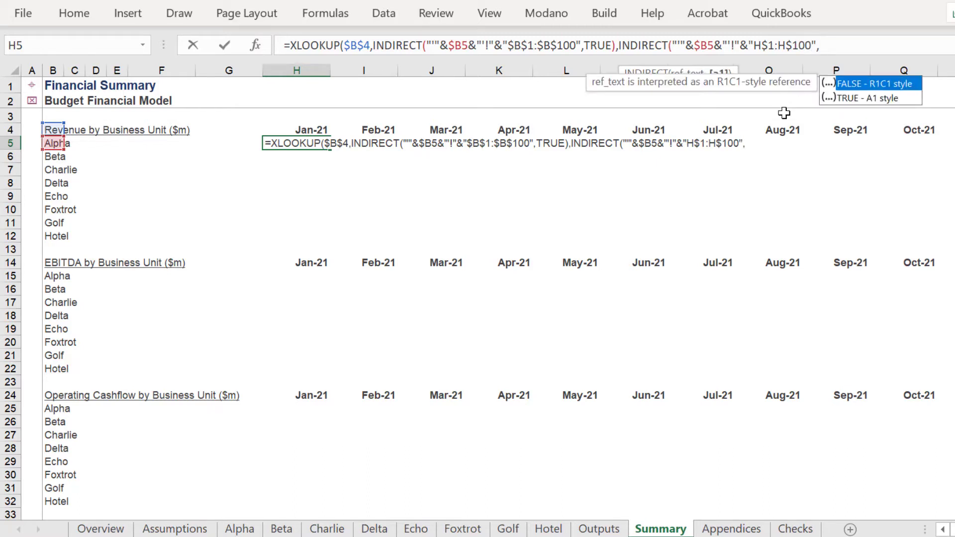
Finish with TRUE and the 0,0,1 arguments, returning 94.00 for Alpha Jan-21
key(Down)
key(Tab)
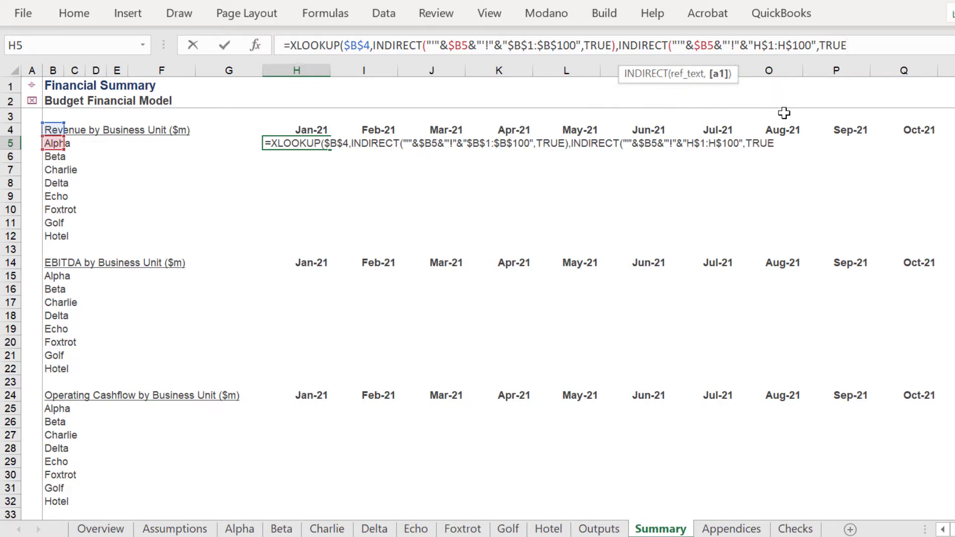
text(),)
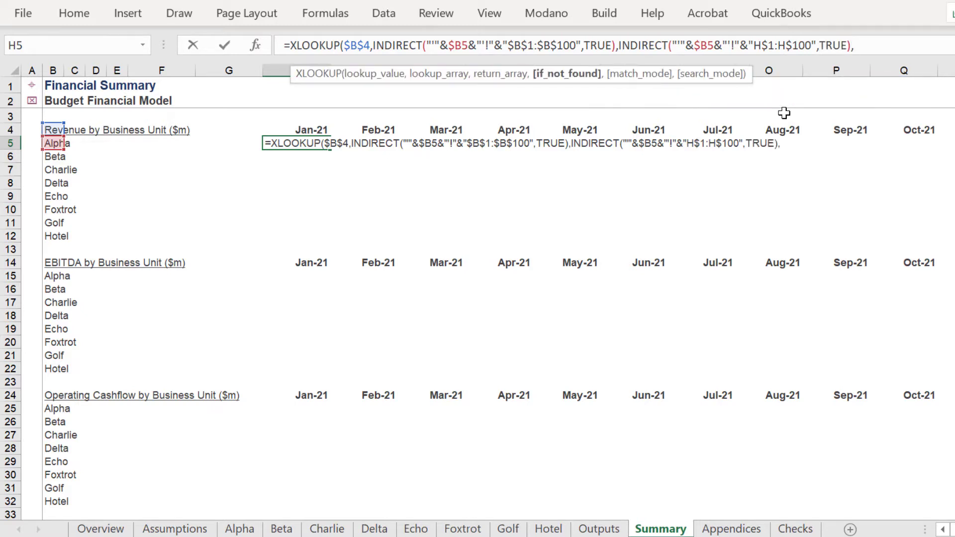
text(0)
text(,)
text(0,0)
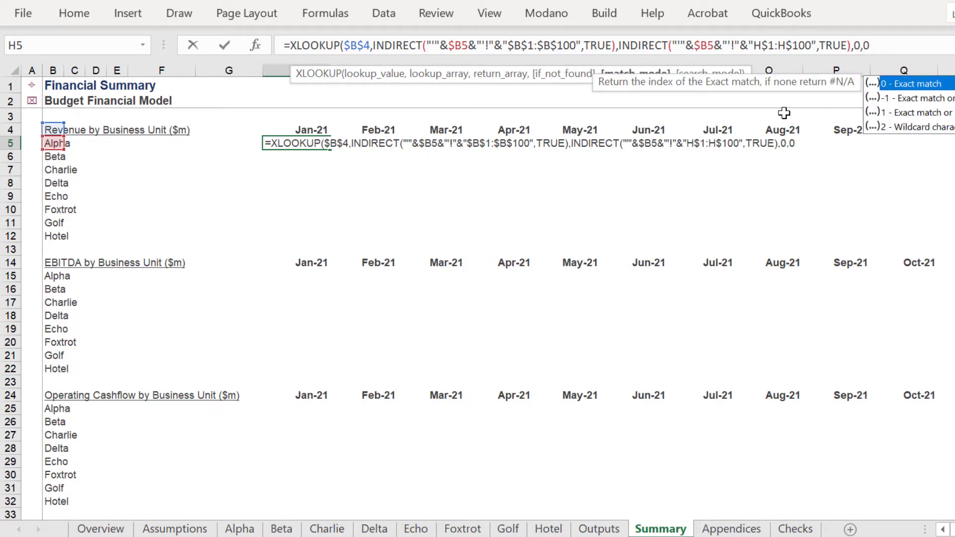
text(1))
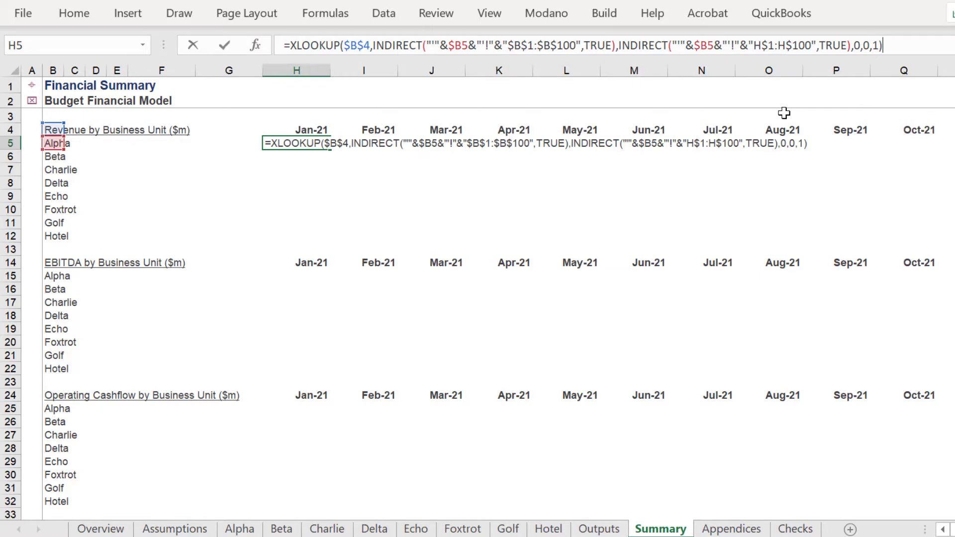
key(Return)
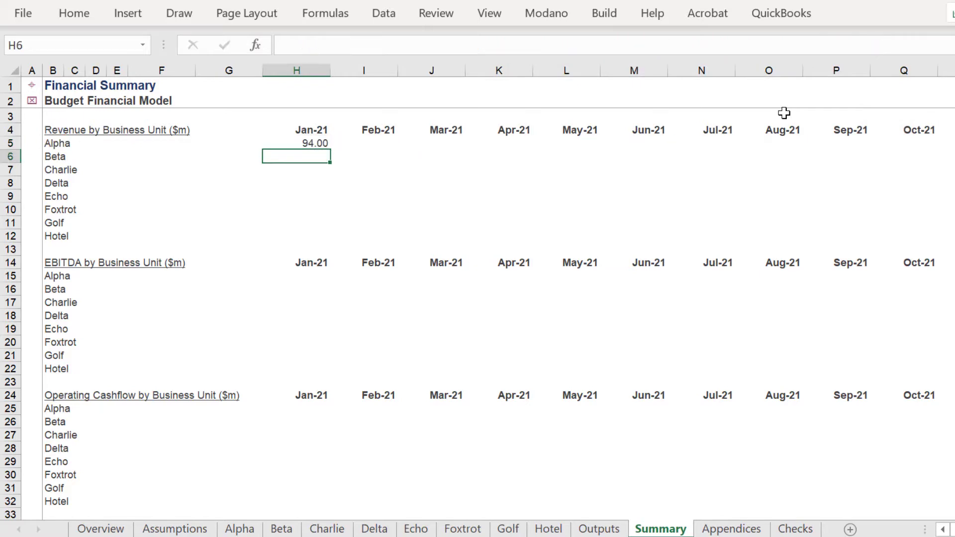
Check the Alpha source sheet, then fill I5 with return range I$1:I$100 (Feb-21: 109.00)
key(Up)
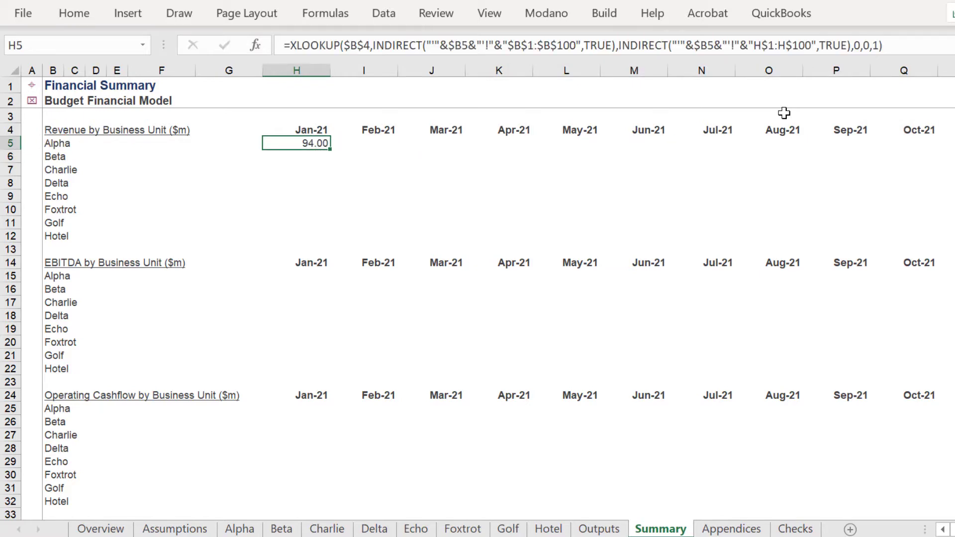
click(239, 529)
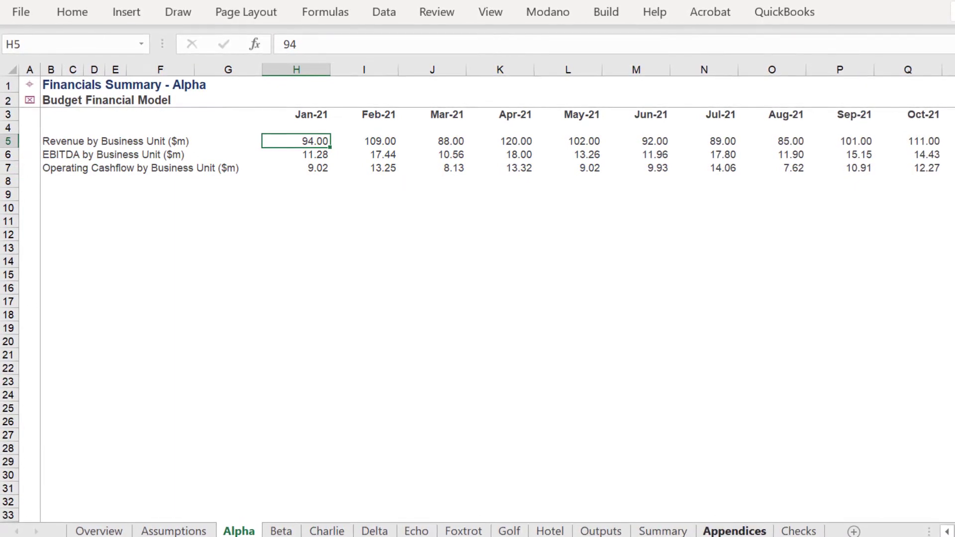
click(662, 532)
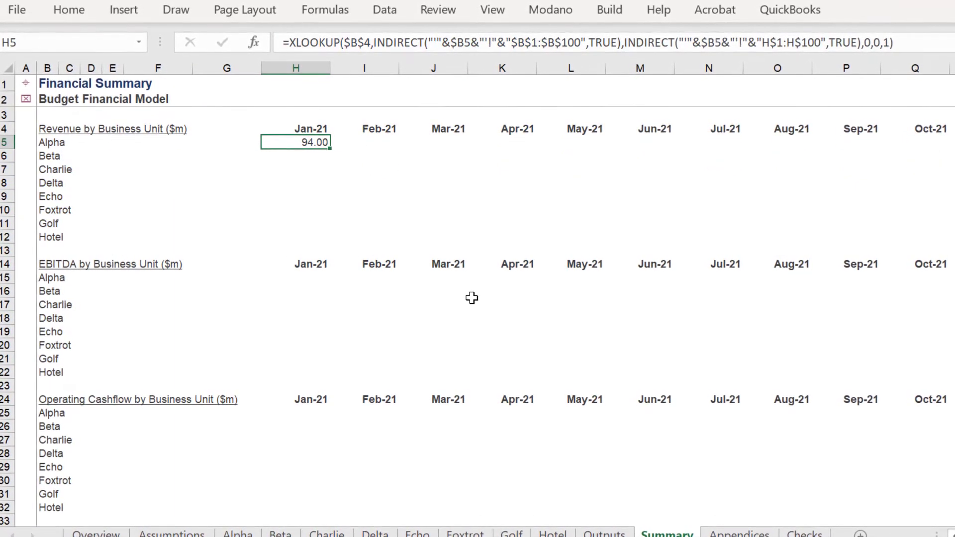
key(ctrl+c)
key(Right)
key(ctrl+v)
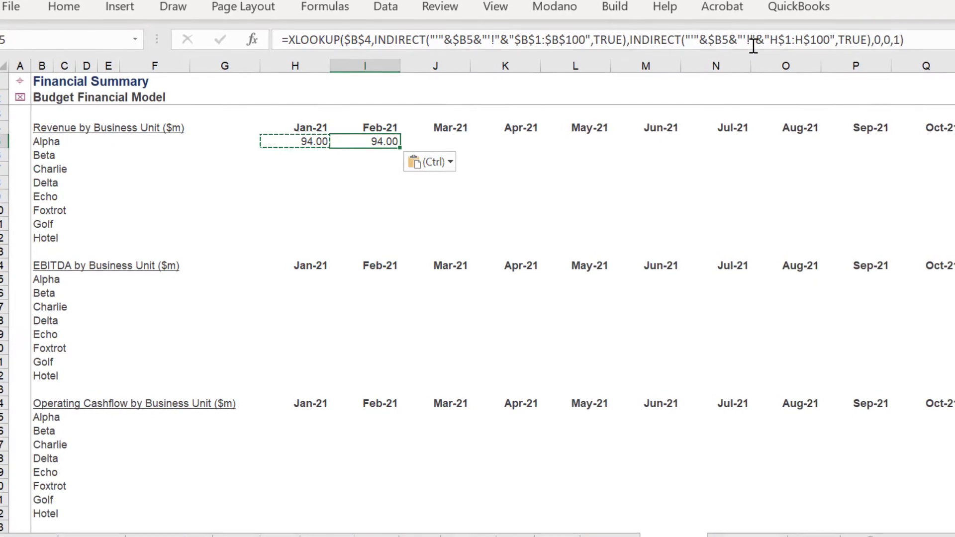
click(754, 43)
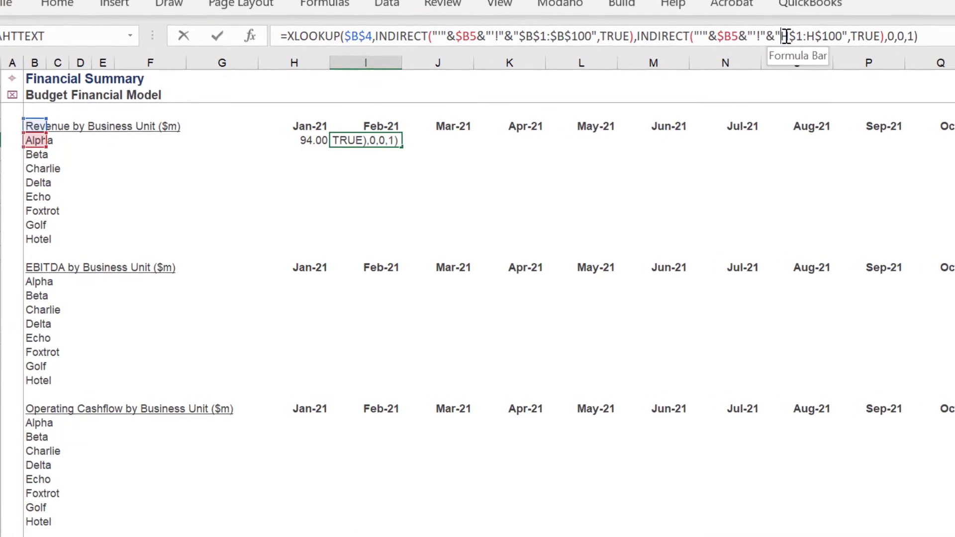
key(Delete)
text(i)
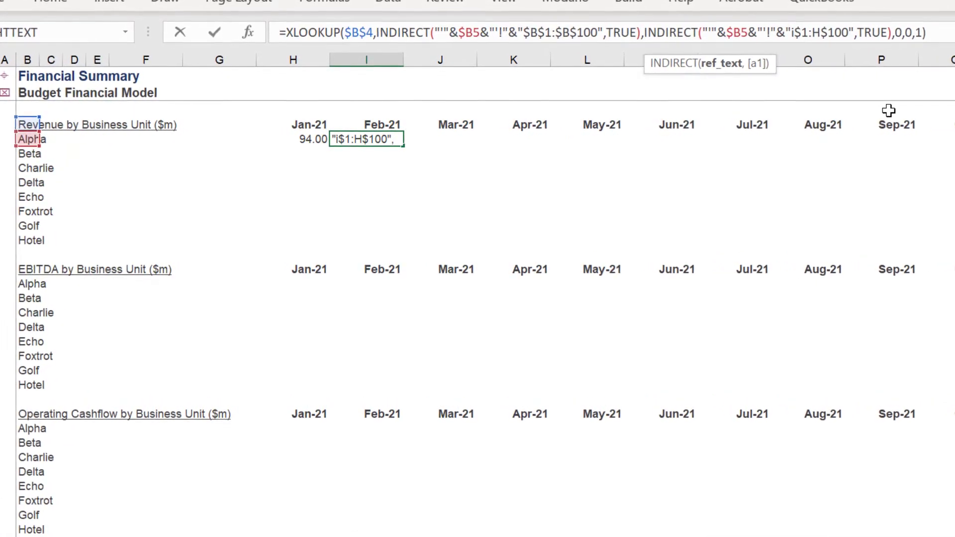
key(Right)
key(Right)
key(Right)
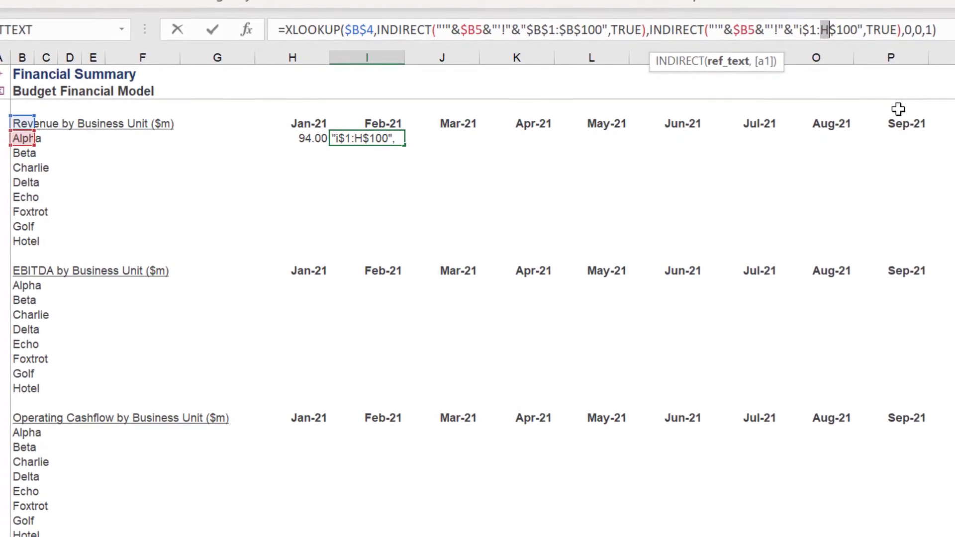
text(I)
key(Left)
key(Left)
key(Left)
key(Left)
key(Left)
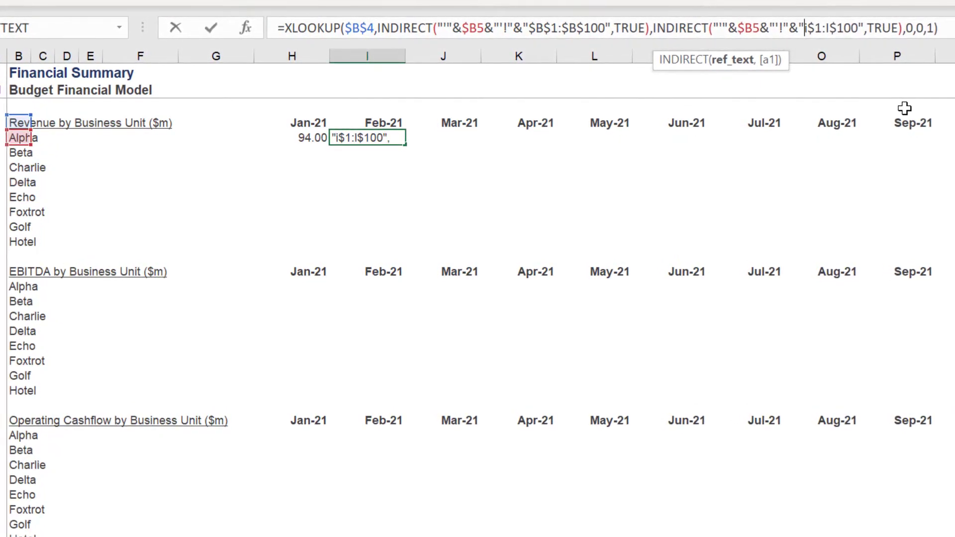
key(ctrl+Return)
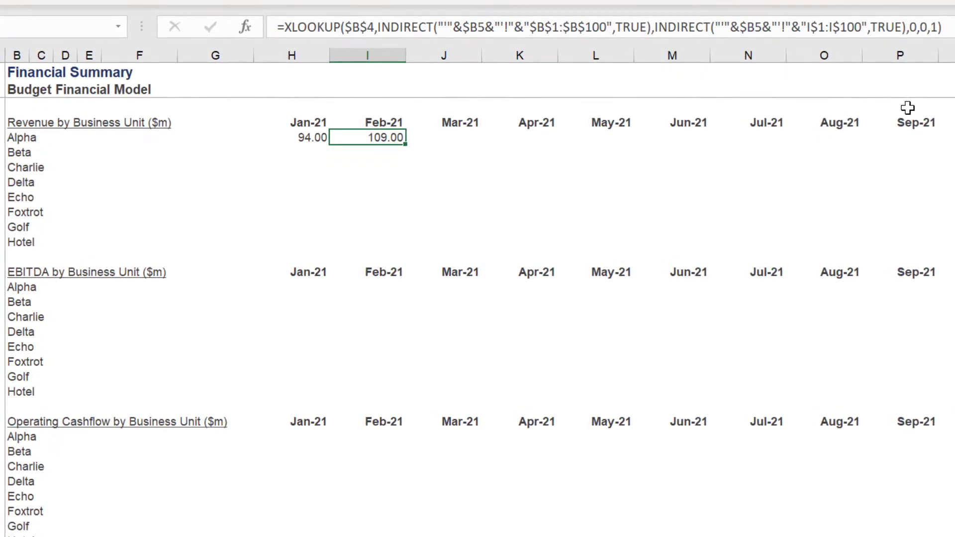
Copy the formula to J5 with return range J$1:J$100 (Mar-21: 88.00)
key(ctrl+c)
key(Right)
key(ctrl+v)
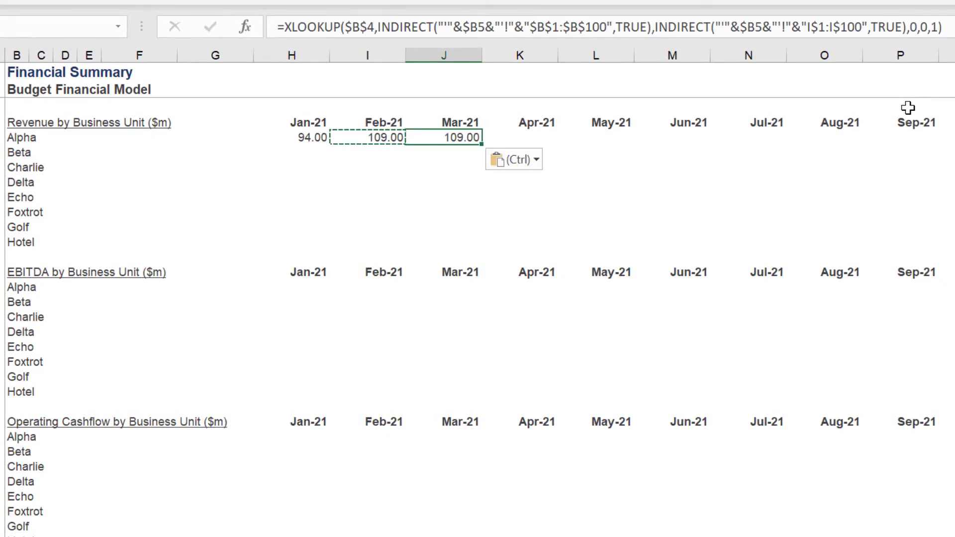
click(810, 22)
key(Delete)
text(J)
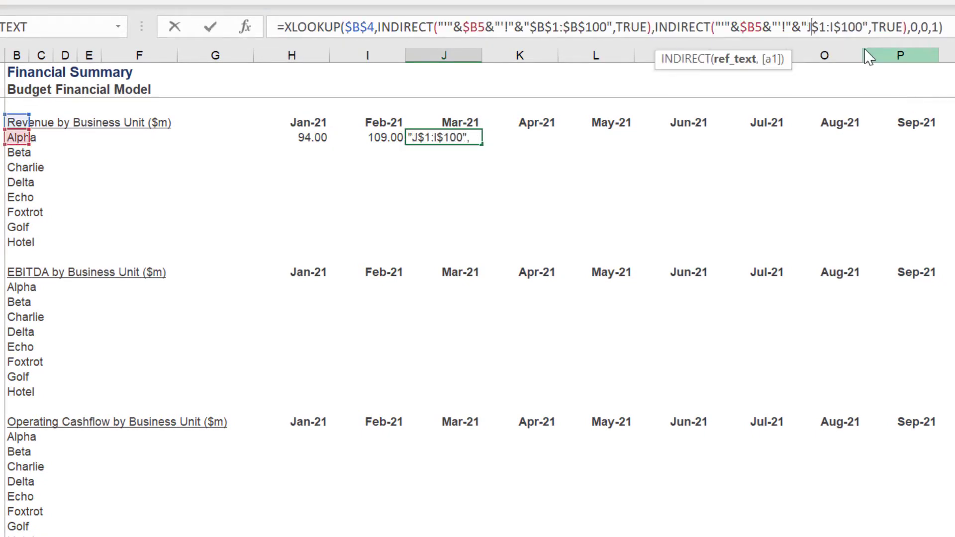
key(Delete)
text(J)
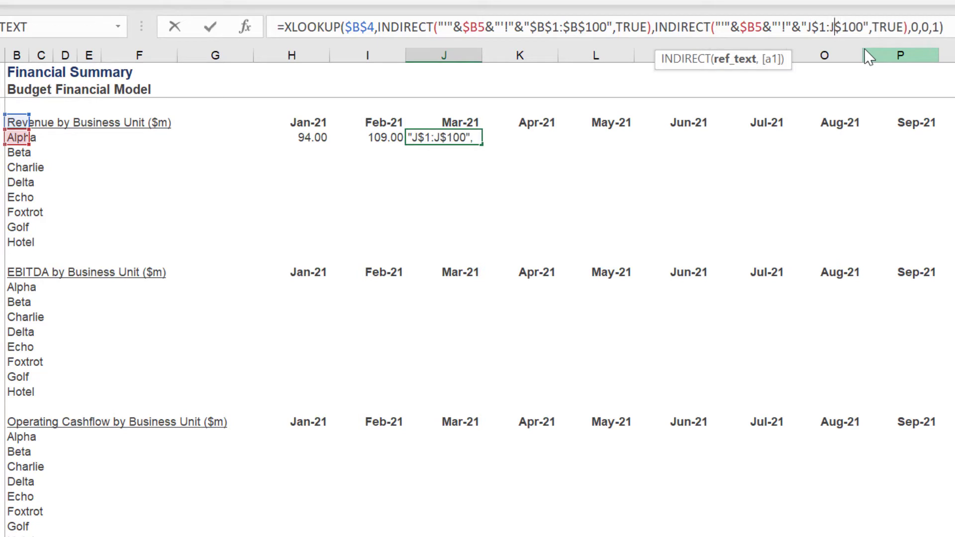
key(ctrl+Return)
Copy the formula to K5 with return range K$1:K$100 (Apr-21: 120.00)
key(ctrl+c)
key(Right)
key(ctrl+v)
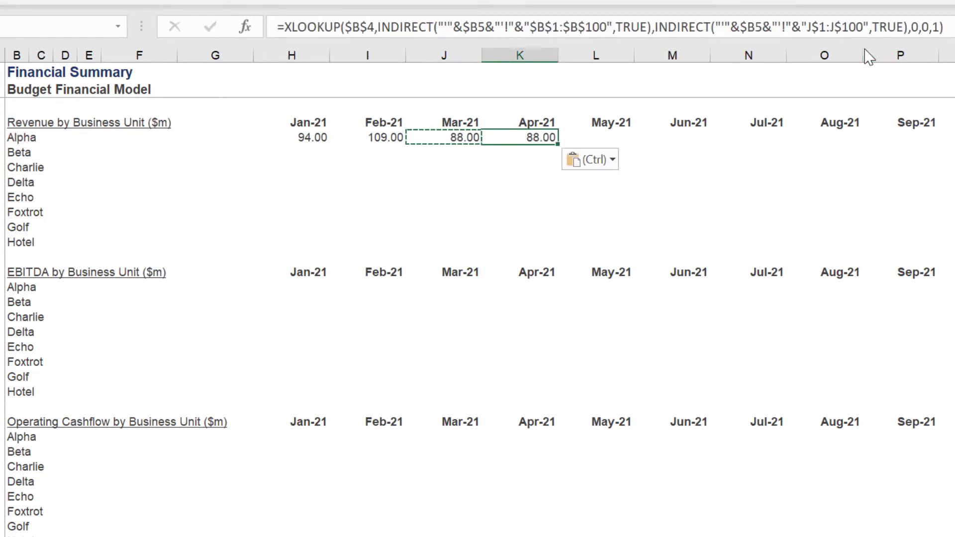
click(810, 23)
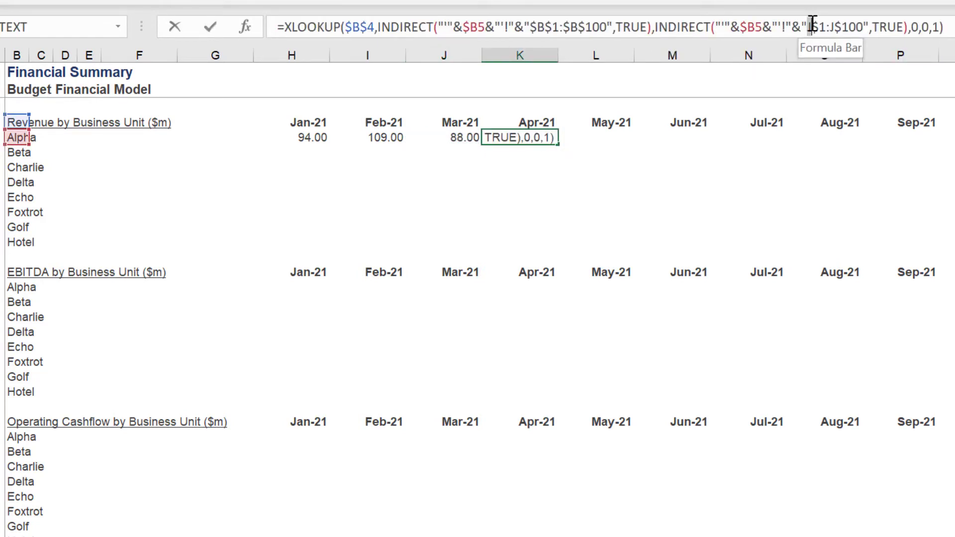
key(Delete)
text(K)
key(Right)
key(Right)
key(Right)
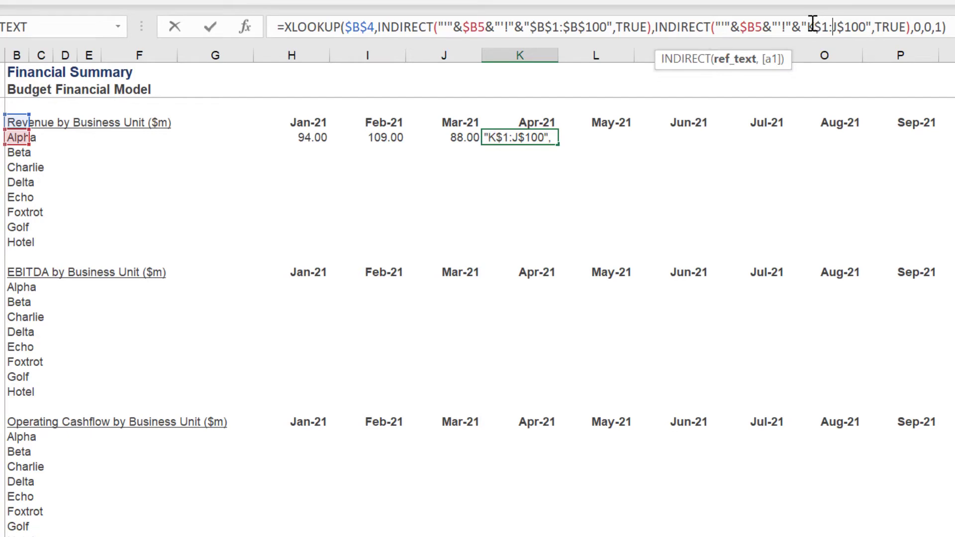
key(Delete)
text(K)
key(ctrl+Return)
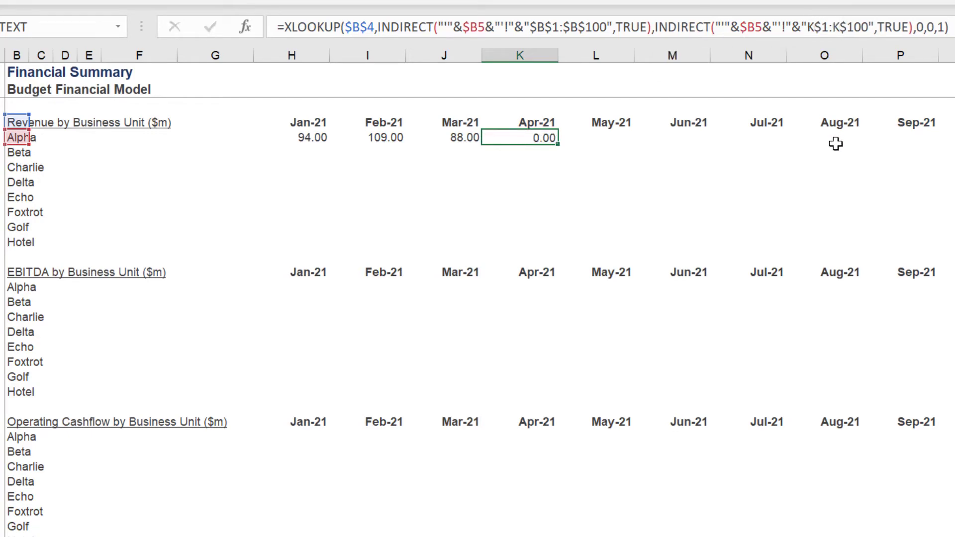
Copy the formula to L5 with return range L$1:L$100 (May-21: 102.00)
key(ctrl+c)
key(Right)
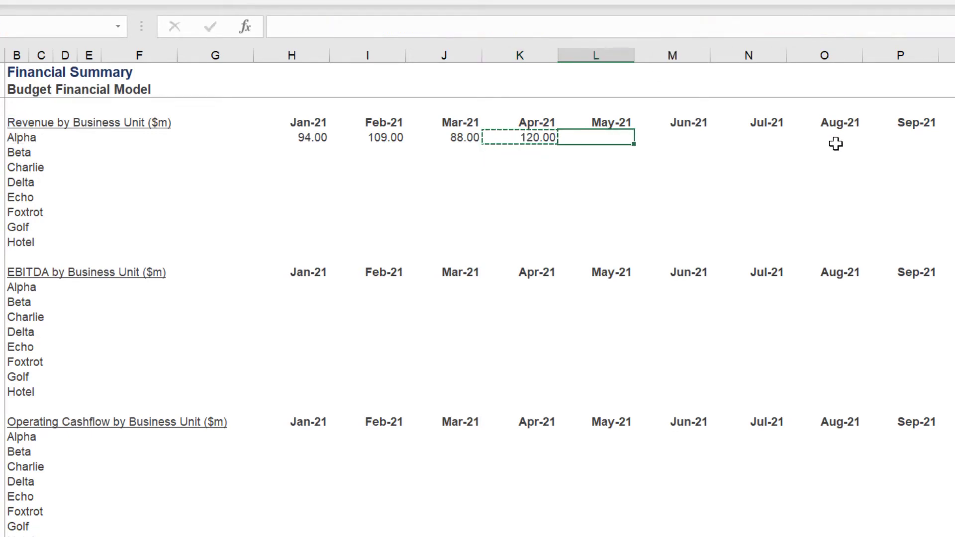
key(ctrl+v)
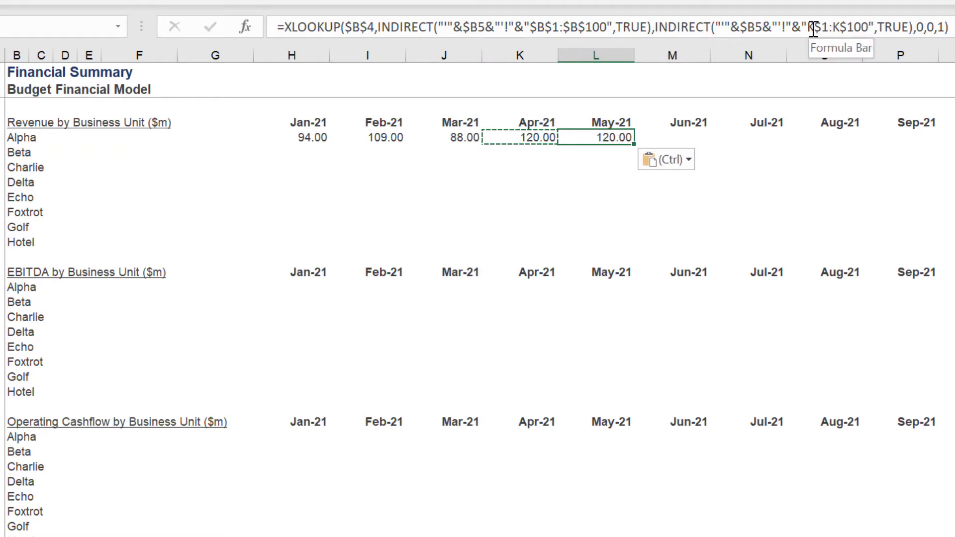
click(811, 28)
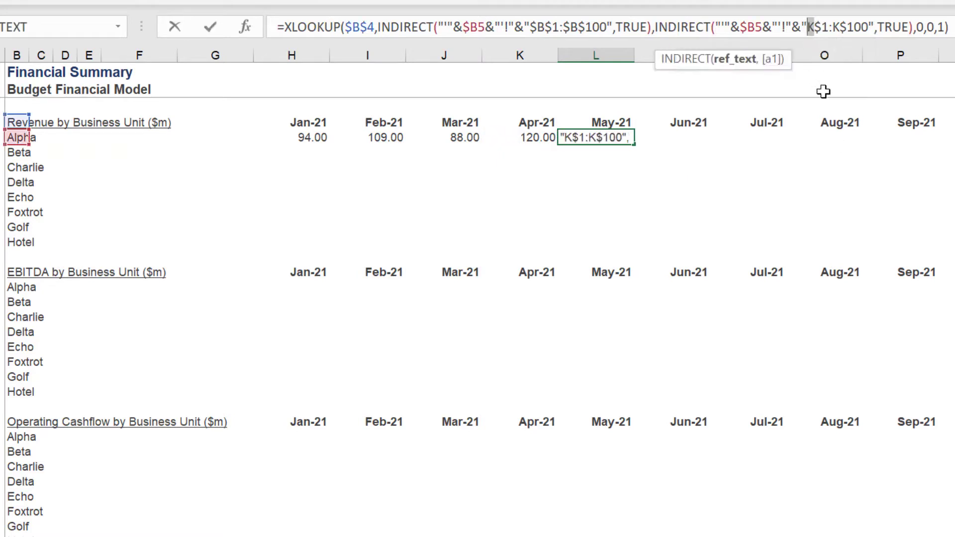
key(Delete)
text(L)
key(Right)
Copy the formula to M5 with return range M$1:M$100 (Jun-21: 92.00)
key(Right)
key(Right)
key(Delete)
text(L)
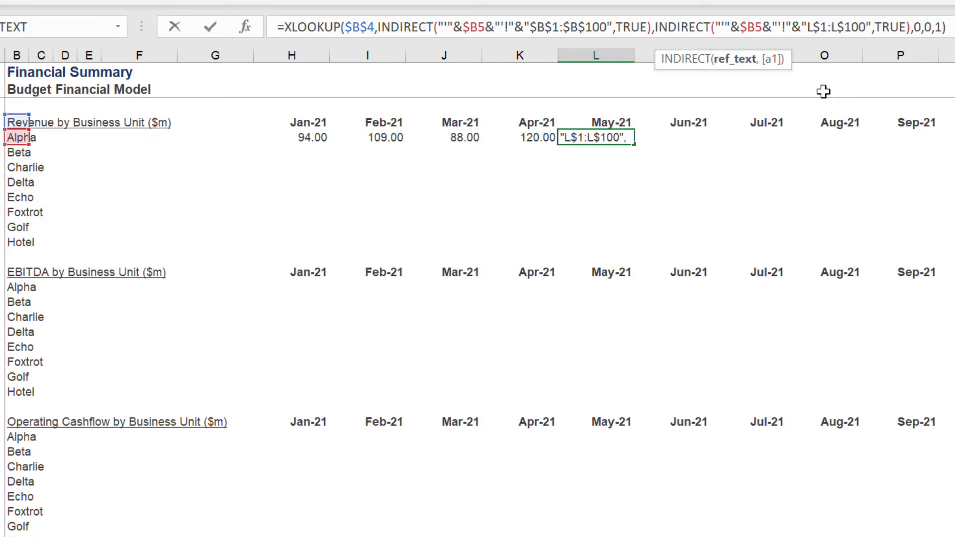
key(ctrl+Return)
key(ctrl+c)
key(Right)
key(ctrl+v)
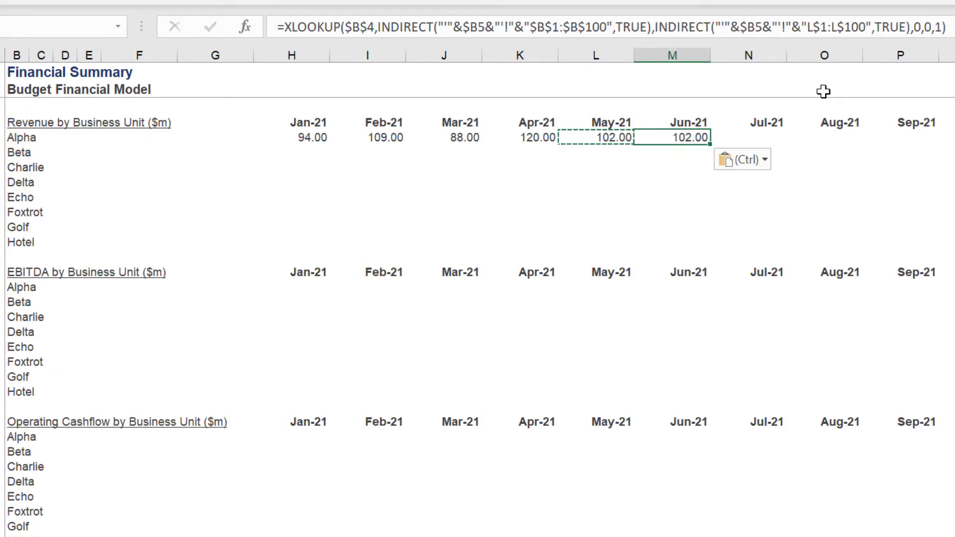
click(816, 30)
key(BackSpace)
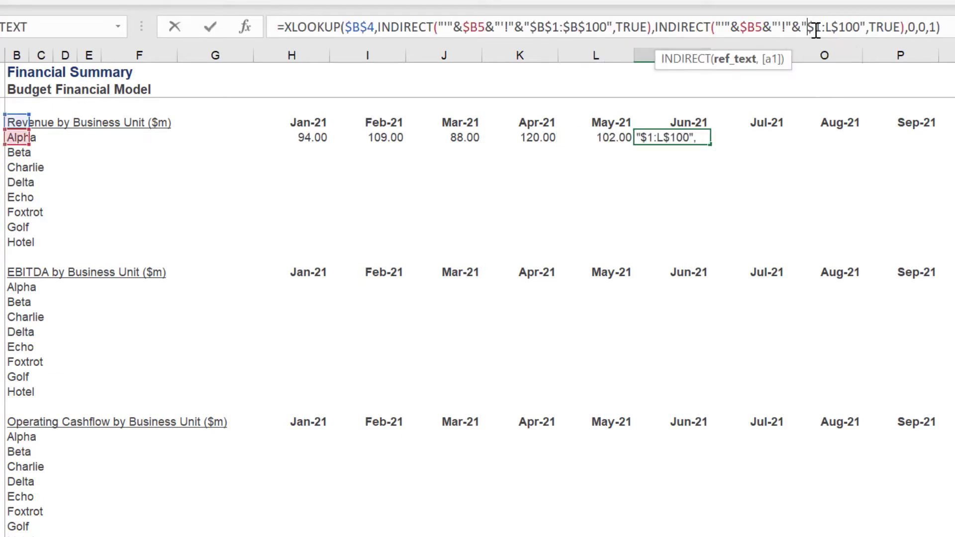
text(M)
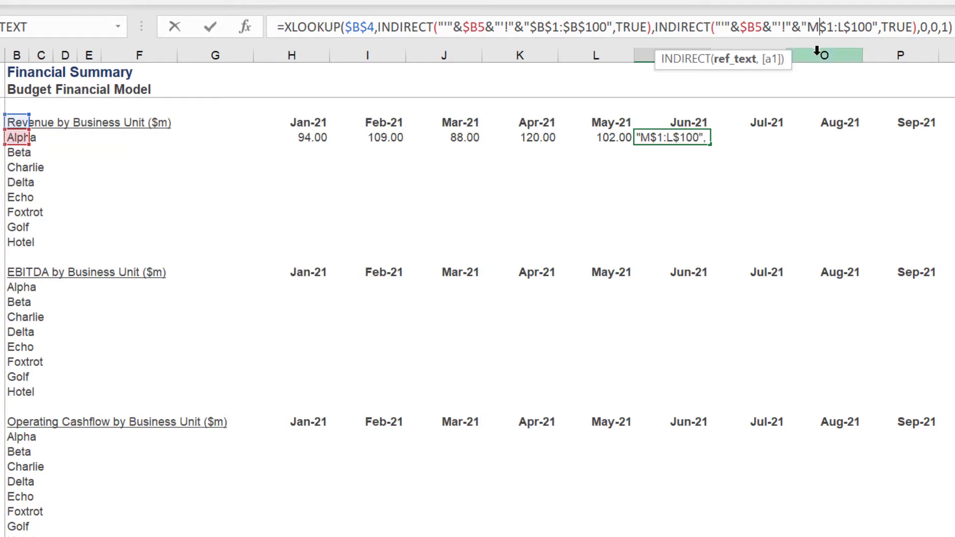
key(shift+Right)
text(M)
key(ctrl+Return)
Copy the formula to N5 with return range N$1:N$100 (Jul-21: 89.00)
key(ctrl+c)
key(Right)
key(ctrl+v)
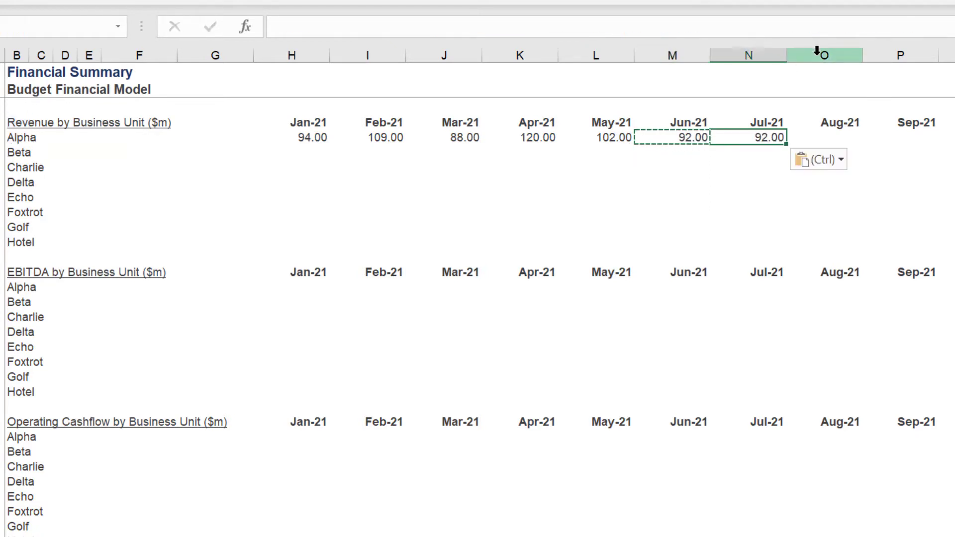
click(820, 27)
key(BackSpace)
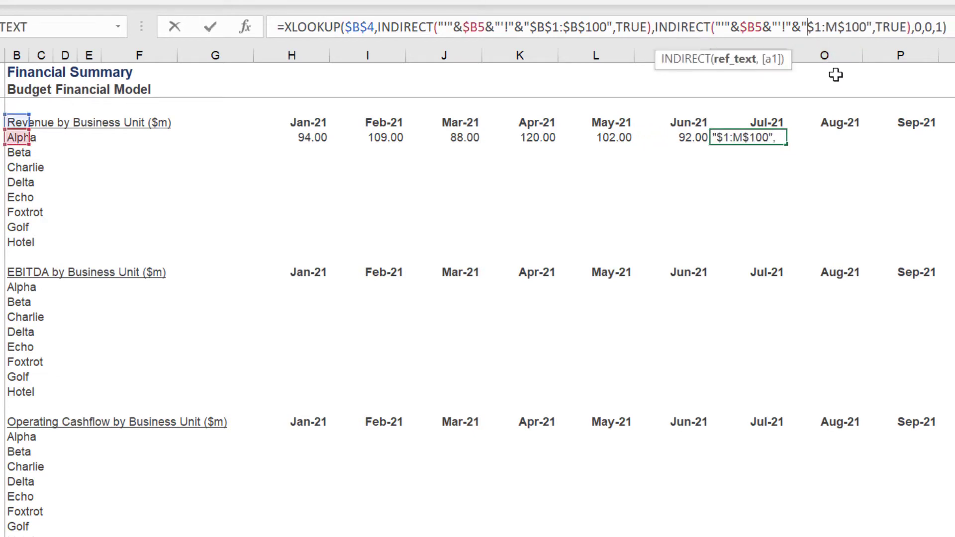
text(N)
key(shift+Right)
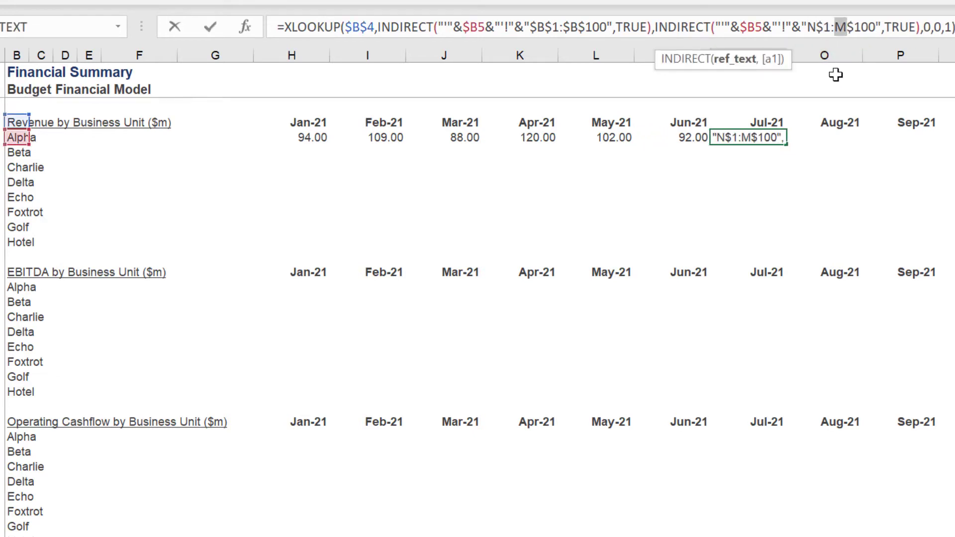
text(N)
key(ctrl+Return)
Copy the formula to O5 with return range O$1:O$100 (Aug-21: 85.00)
key(ctrl+c)
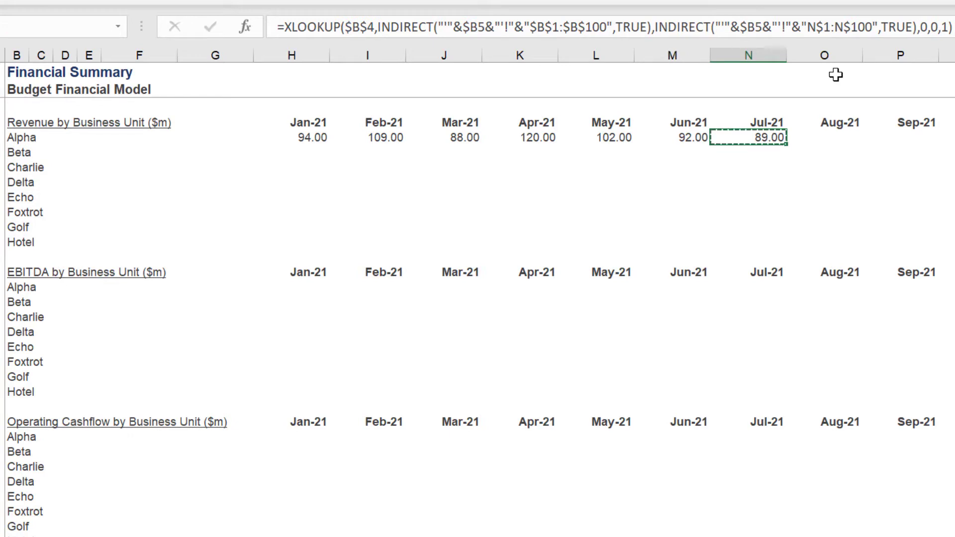
key(Right)
key(ctrl+v)
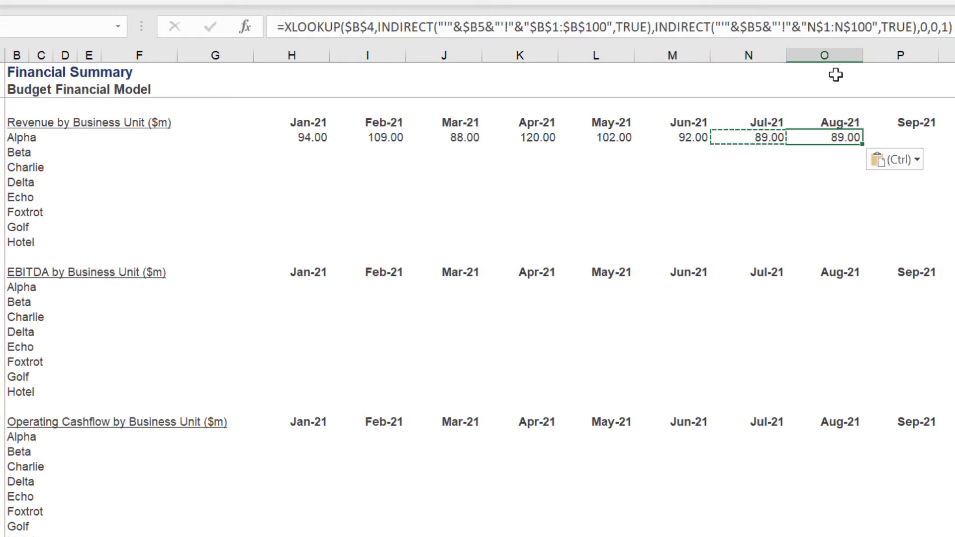
click(817, 27)
key(BackSpace)
text(O)
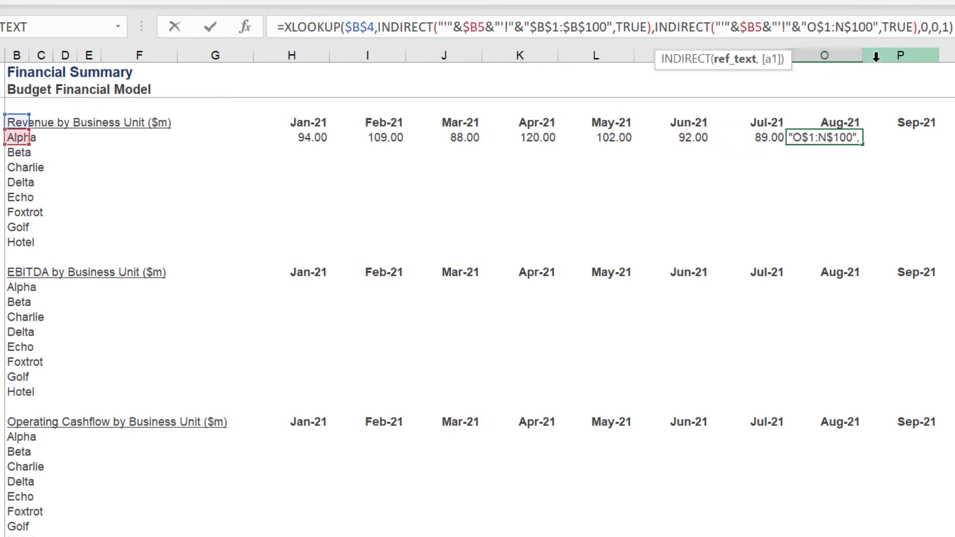
key(Right)
key(Right)
key(Right)
key(Right)
key(BackSpace)
text(O)
key(Return)
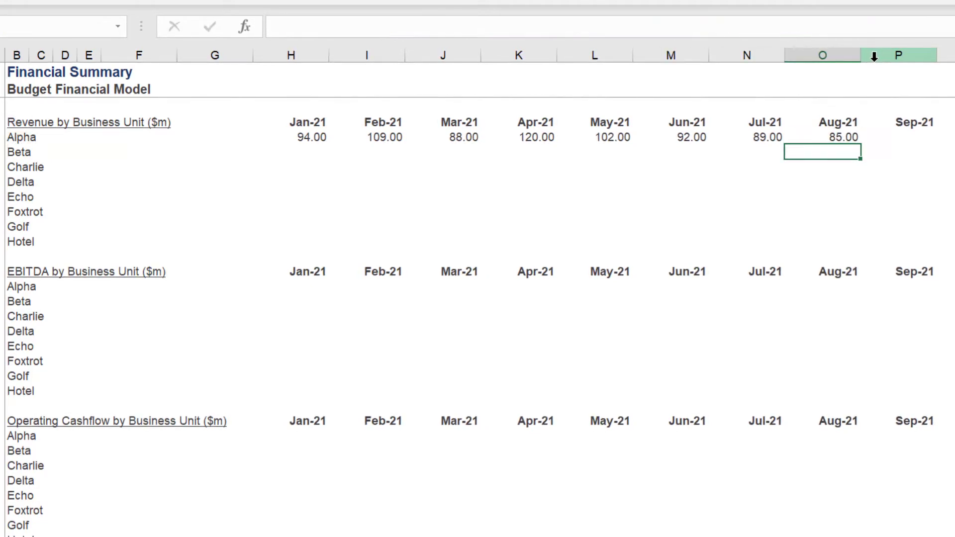
Paste the formula into the Sep-21 cell to begin adjusting its return column
key(Up)
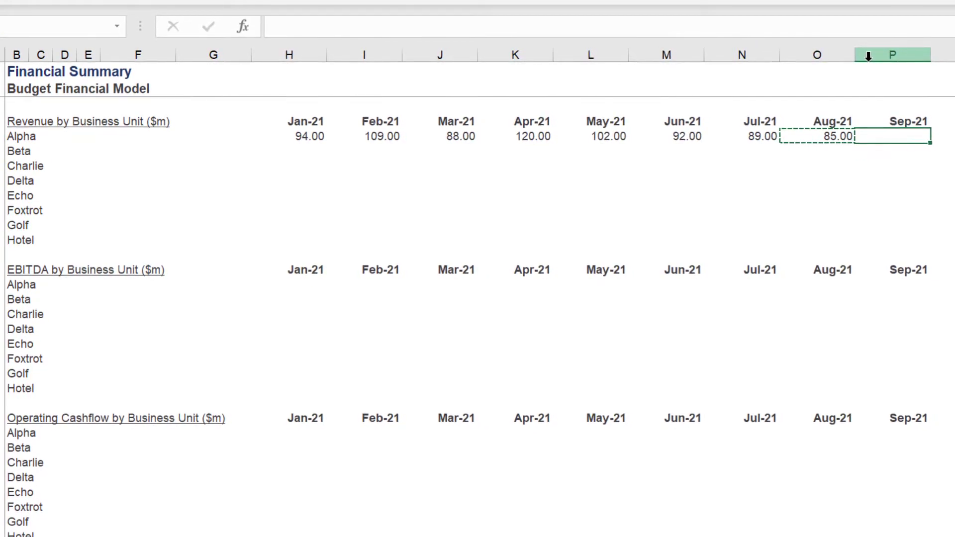
key(ctrl+v)
click(810, 31)
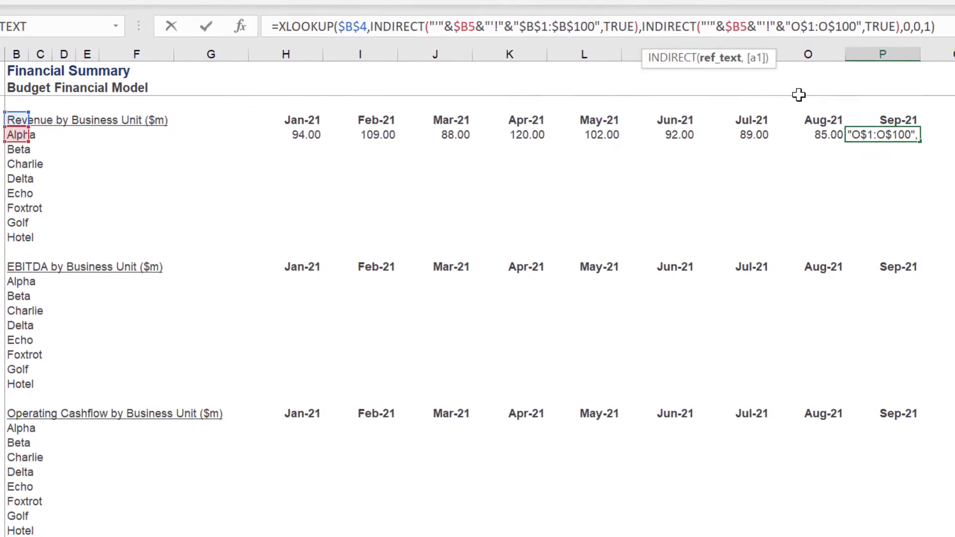
Point the Sep-21 formula's second INDIRECT range at column P, giving 101.00
key(BackSpace)
text(P)
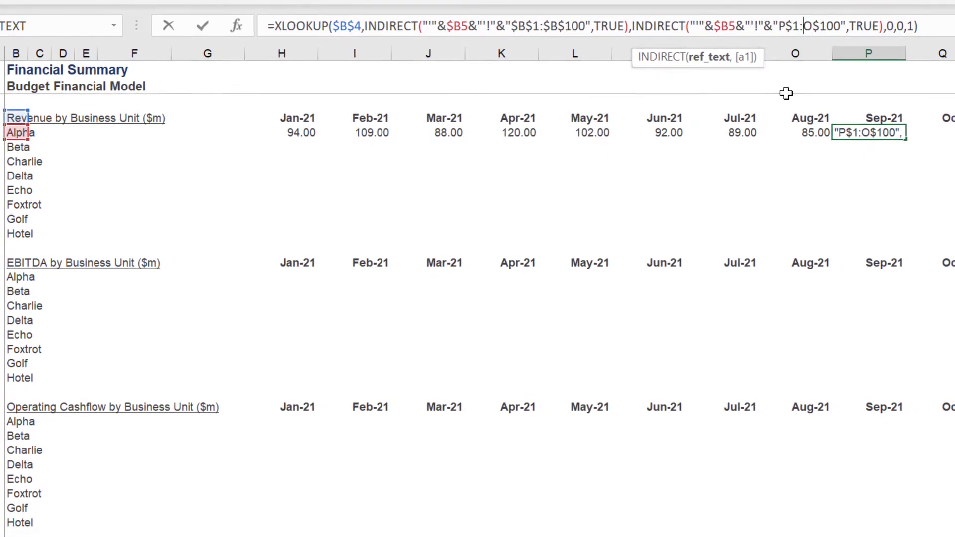
key(Right)
key(Right)
key(Right)
key(Right)
key(BackSpace)
text(P)
key(Return)
Copy the formula into Oct-21 and repoint its range to column Q, giving 111.00
key(Up)
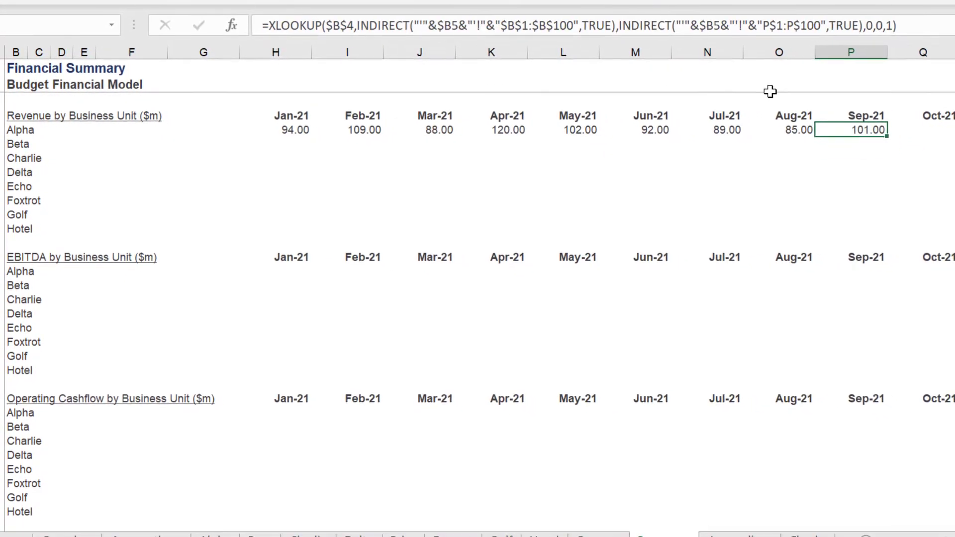
key(ctrl+c)
key(Right)
key(ctrl+v)
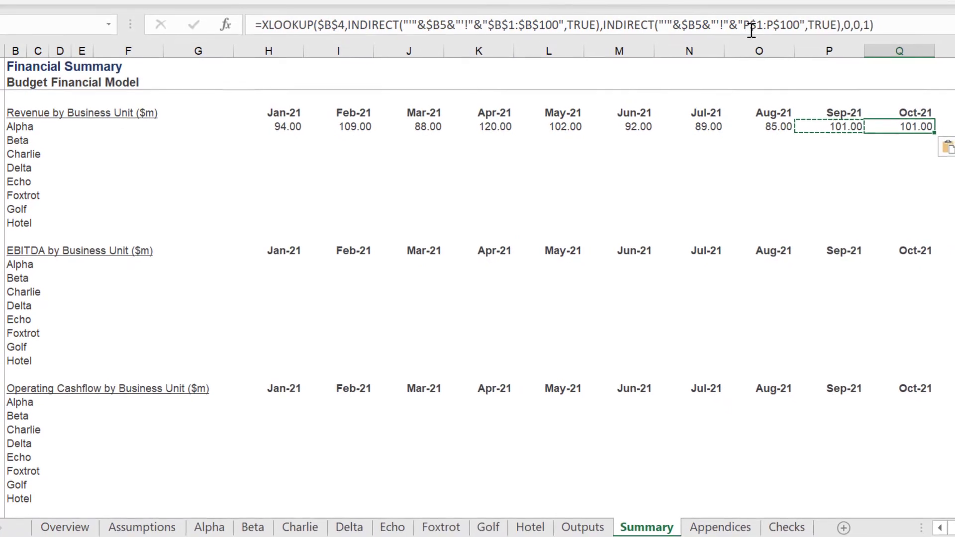
click(754, 25)
key(BackSpace)
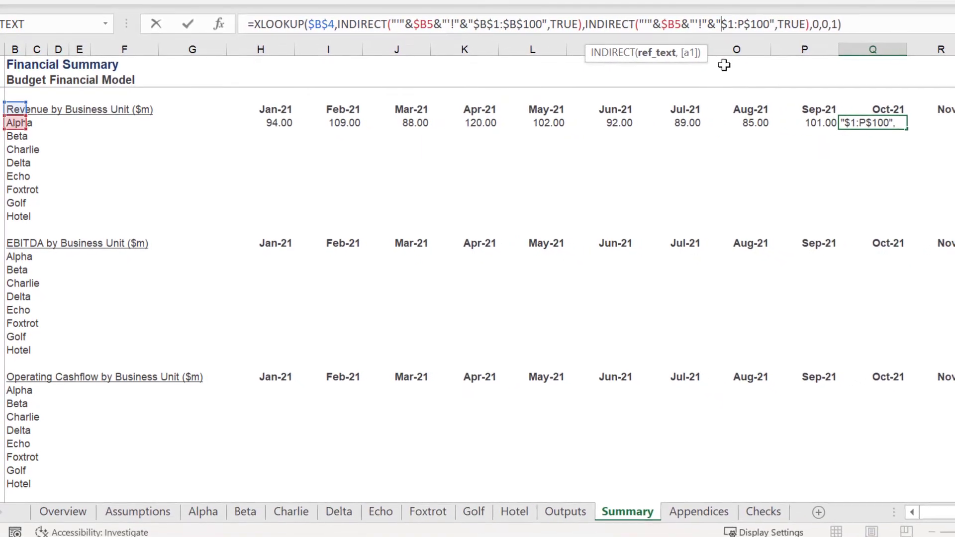
text(Q)
key(Right)
key(Right)
key(Right)
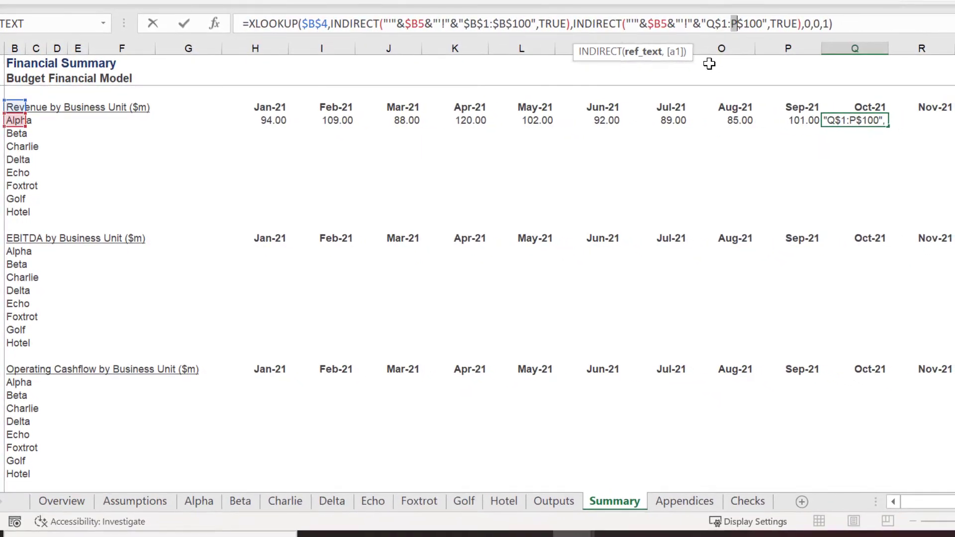
key(Delete)
text(Q)
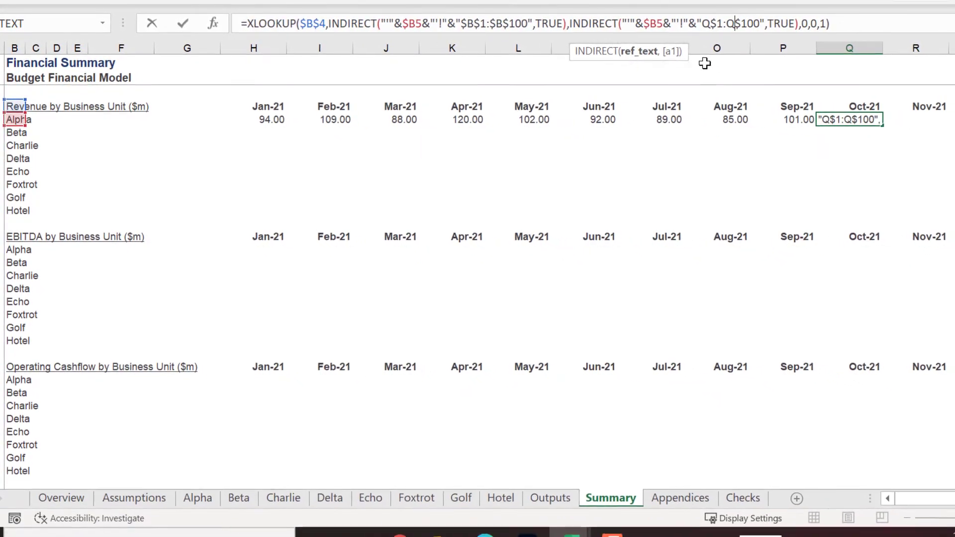
key(Return)
Copy the formula into Nov-21 and repoint its range to column R, giving 101.00
key(Up)
key(ctrl+c)
key(Right)
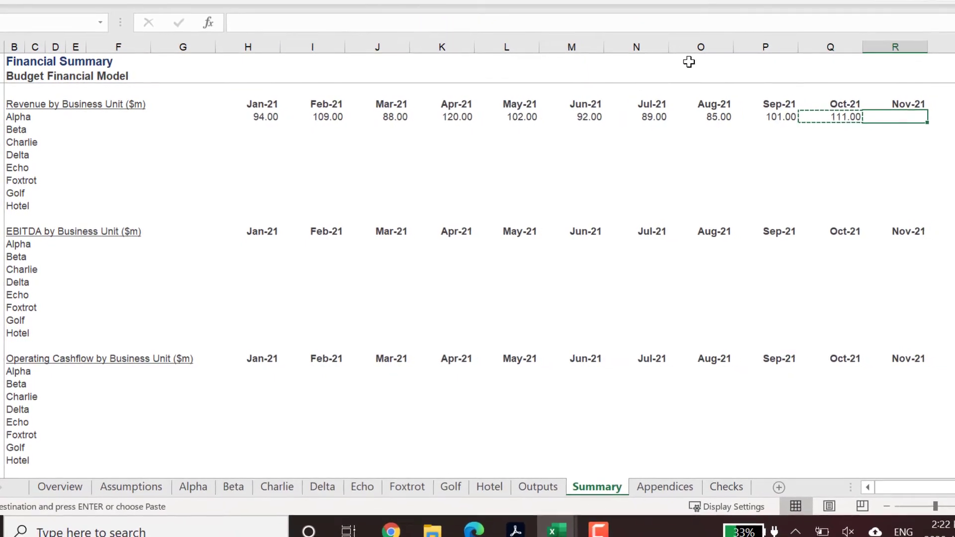
key(ctrl+v)
drag(676, 25, 683, 25)
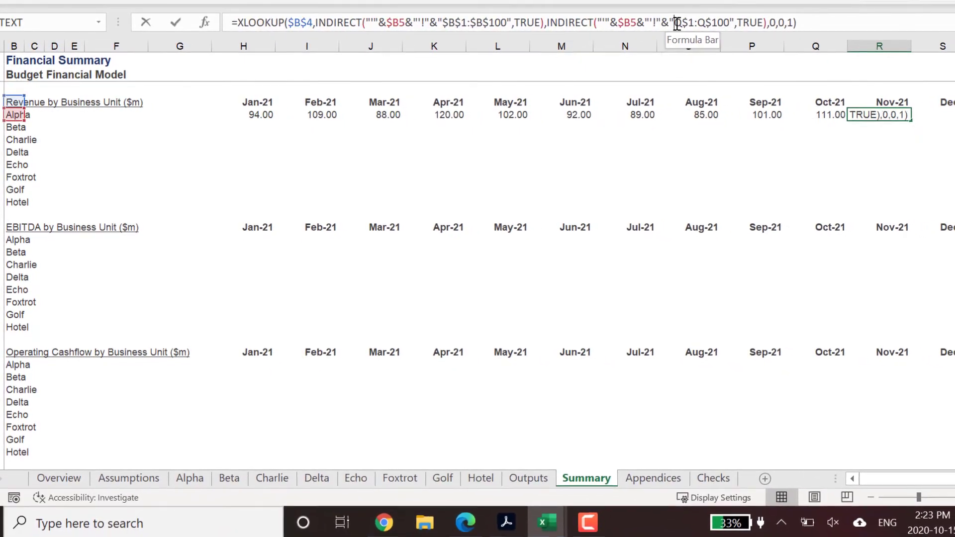
text(R)
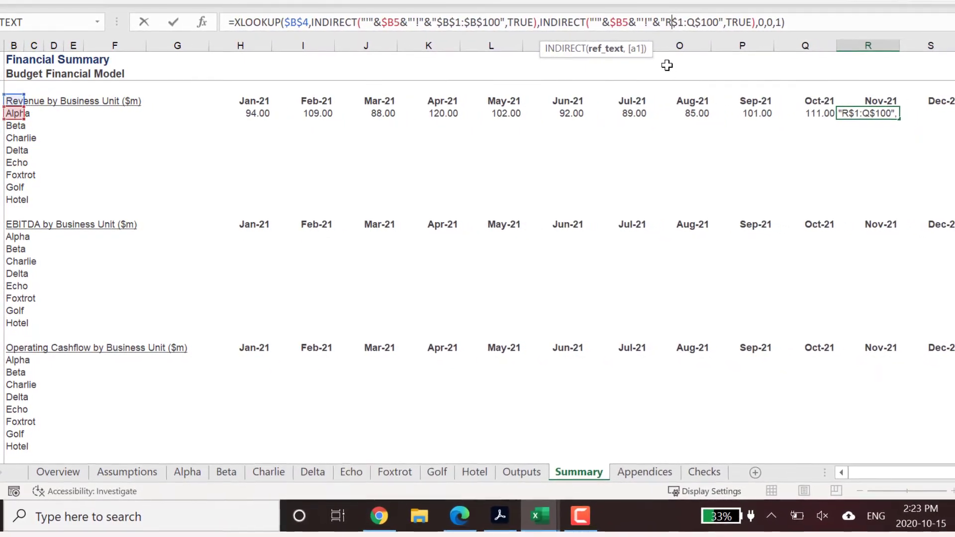
key(Right)
key(Right)
key(Right)
key(shift+Right)
text(R)
key(Return)
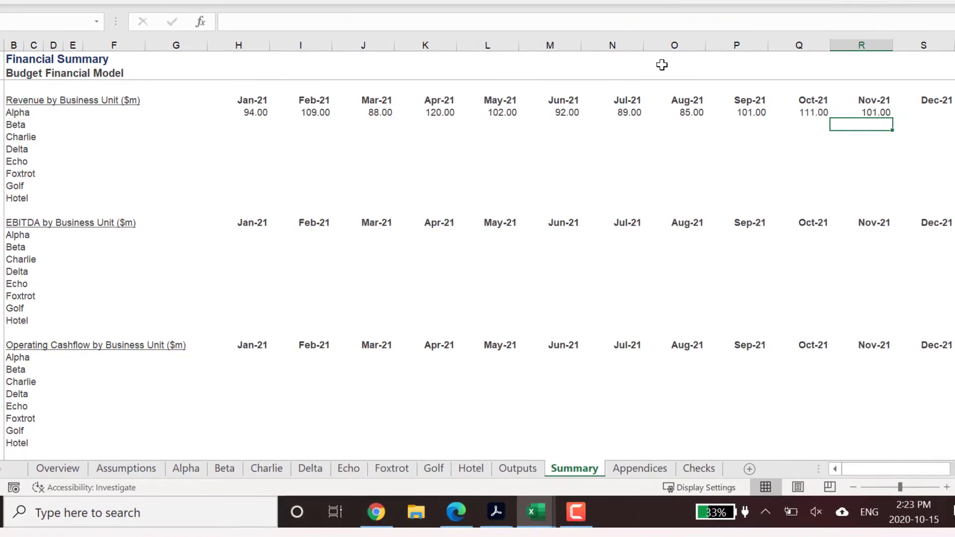
Copy the formula into Dec-21 and repoint its range to column S
key(Up)
key(ctrl+c)
key(Right)
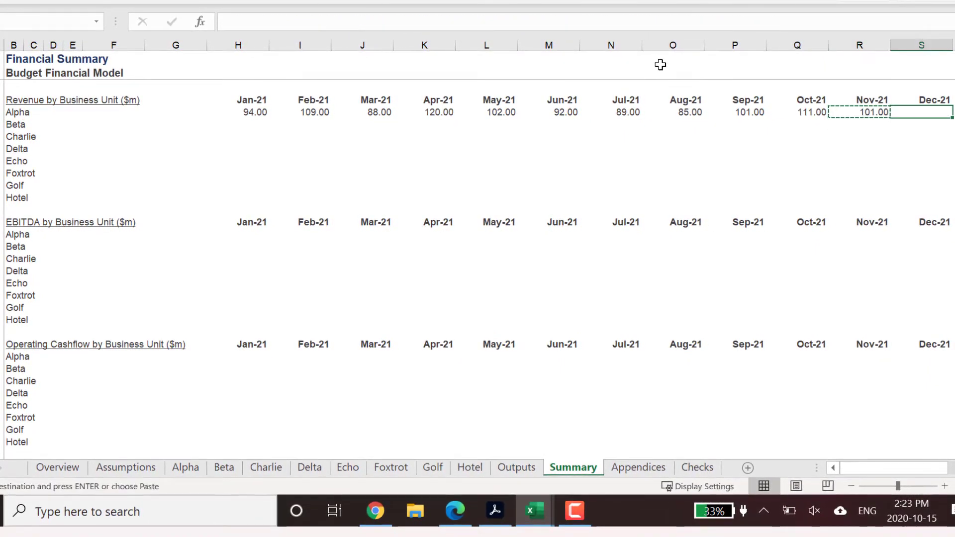
key(ctrl+v)
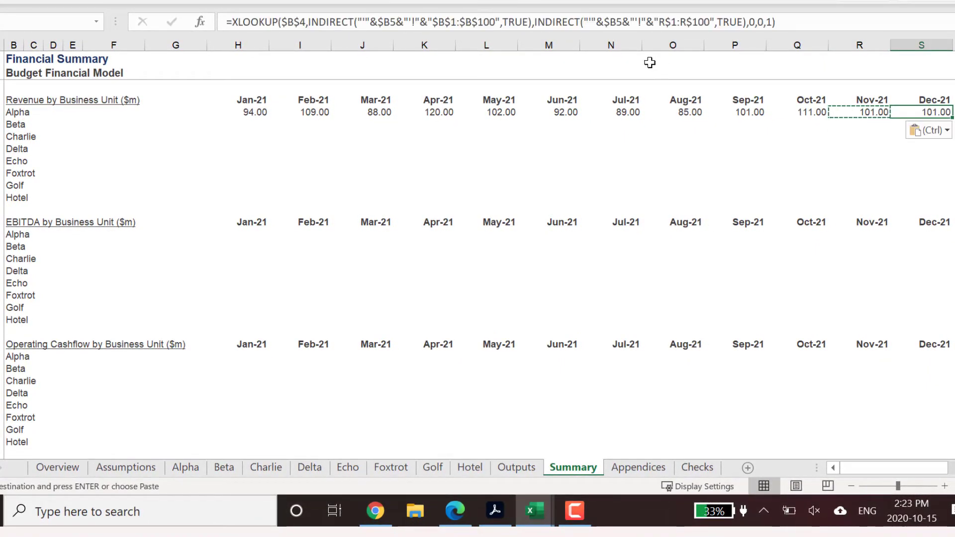
click(658, 22)
key(shift+Right)
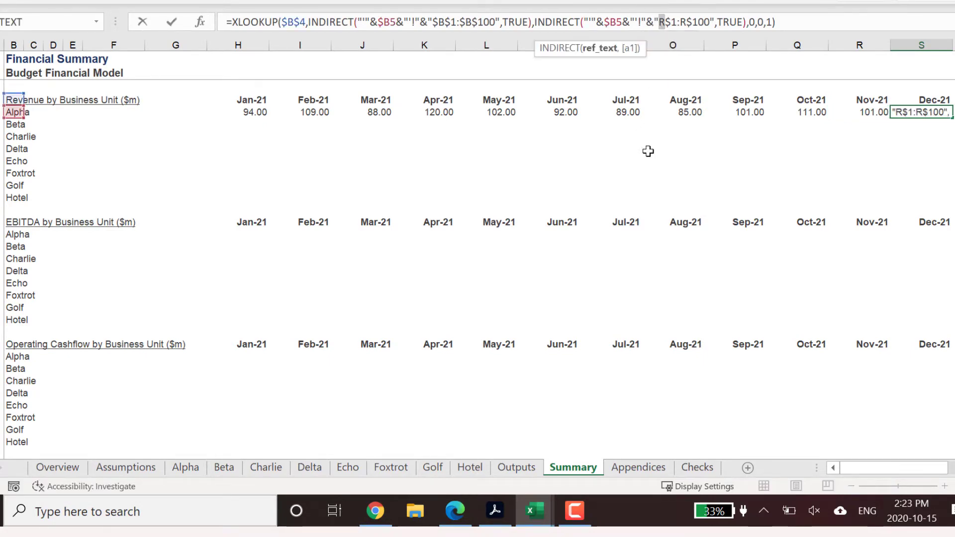
text(S)
key(Right)
key(Right)
key(Right)
key(shift+Right)
text(S)
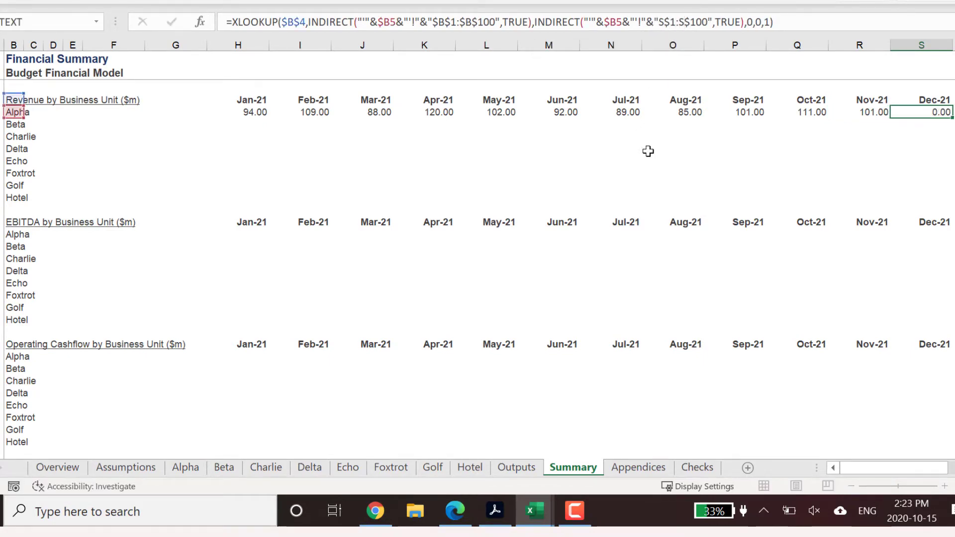
key(Return)
Fill Alpha's Jan-21 to Dec-21 revenue formulas down through the Hotel row
click(261, 112)
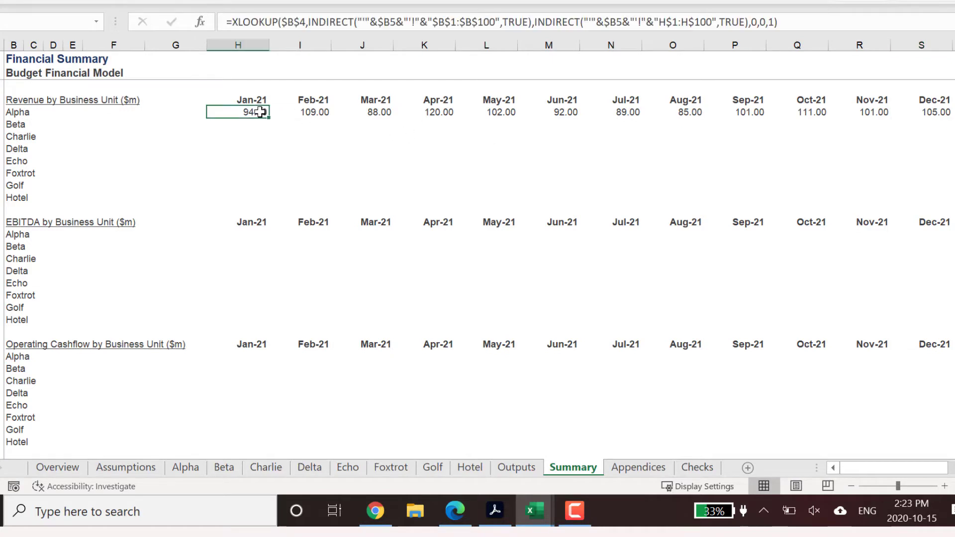
key(ctrl+shift+Right)
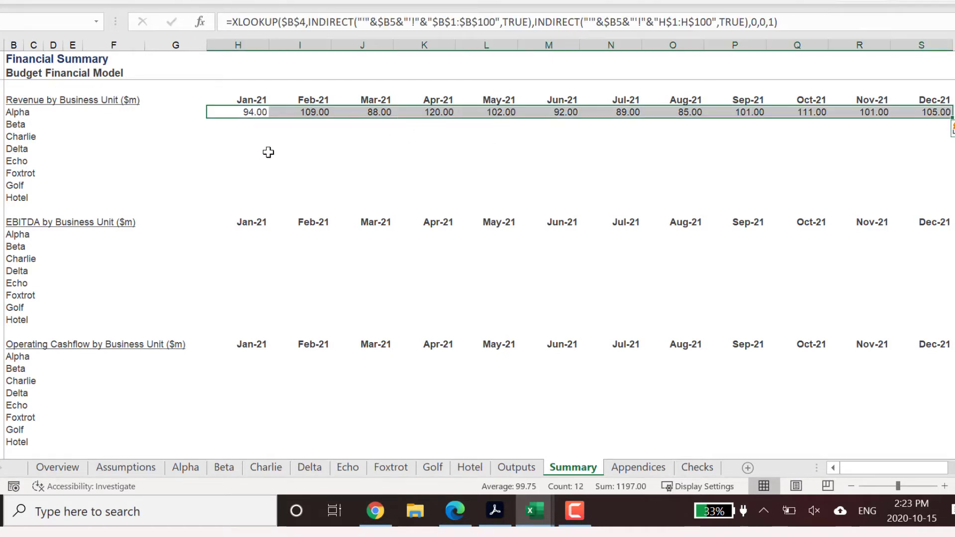
click(185, 469)
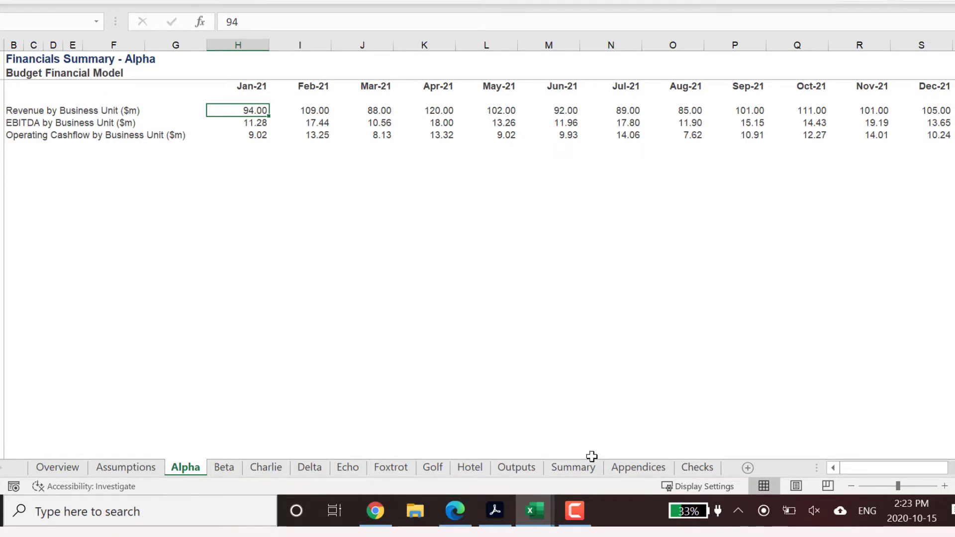
click(574, 468)
key(shift+Down)
key(shift+Down)
key(shift+Down)
key(shift+Down)
key(shift+Down)
key(shift+Down)
key(shift+Down)
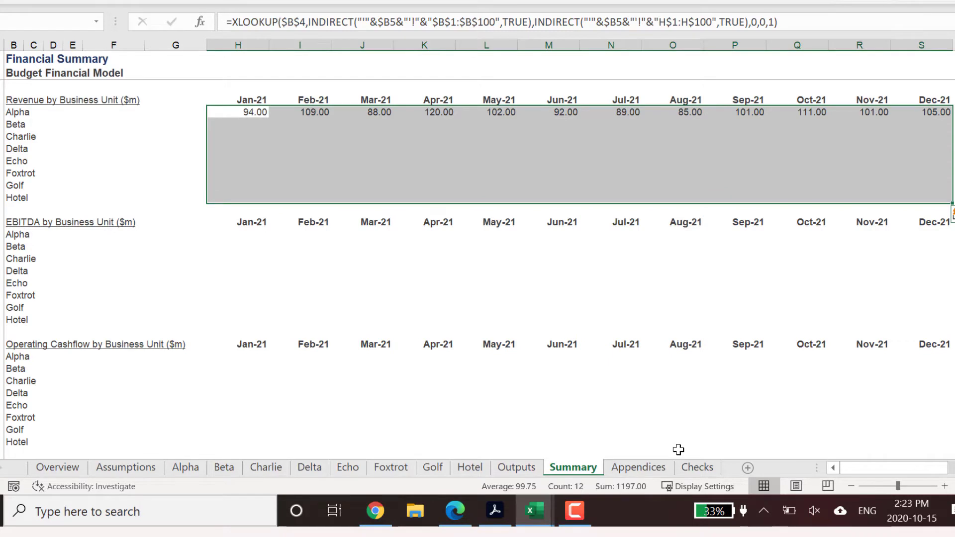
key(ctrl+d)
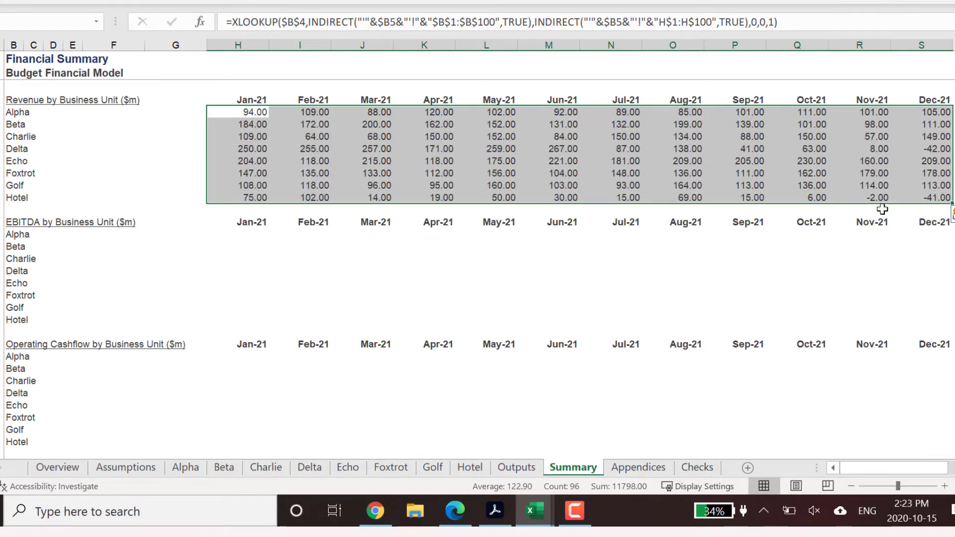
Verify Hotel's Dec-21 revenue against the Hotel sheet, then select Alpha's Jan-21 EBITDA cell
click(920, 197)
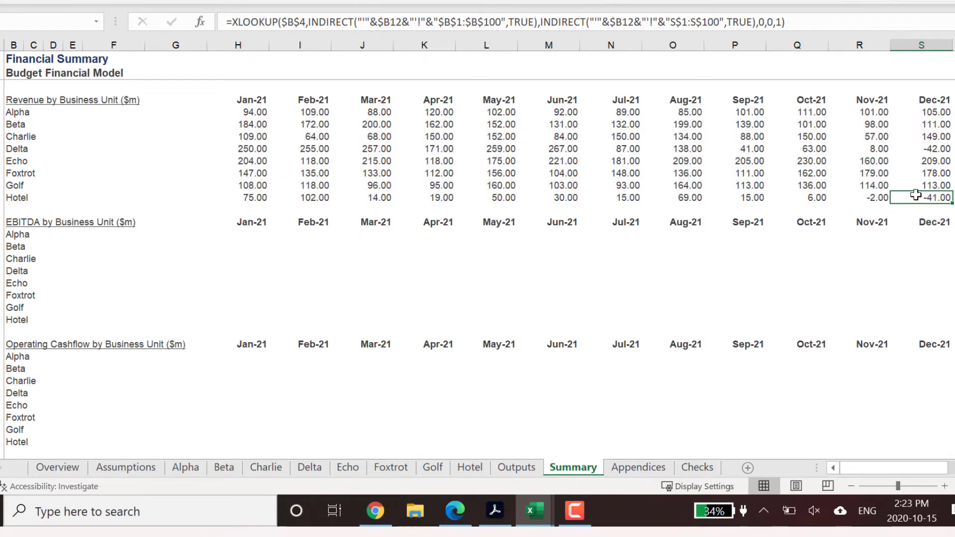
click(469, 467)
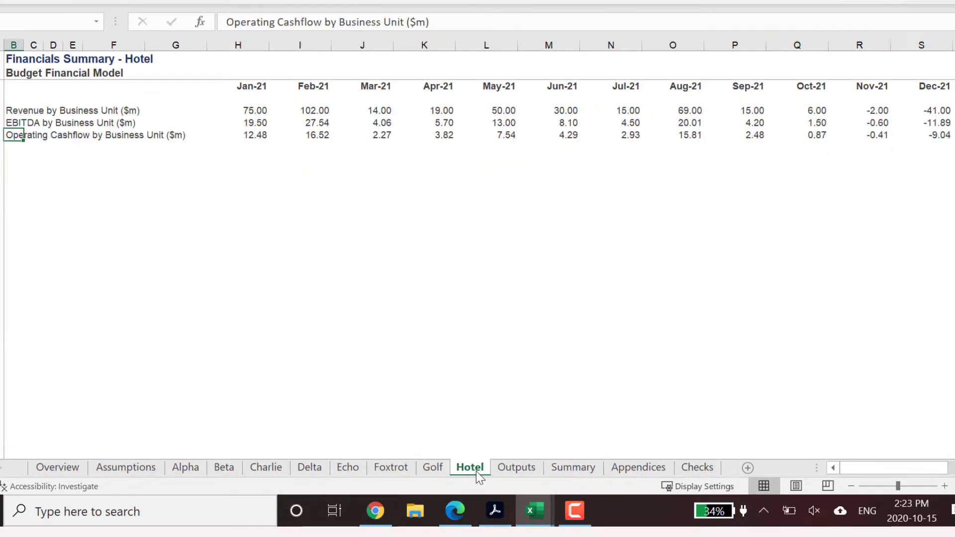
click(926, 114)
click(572, 467)
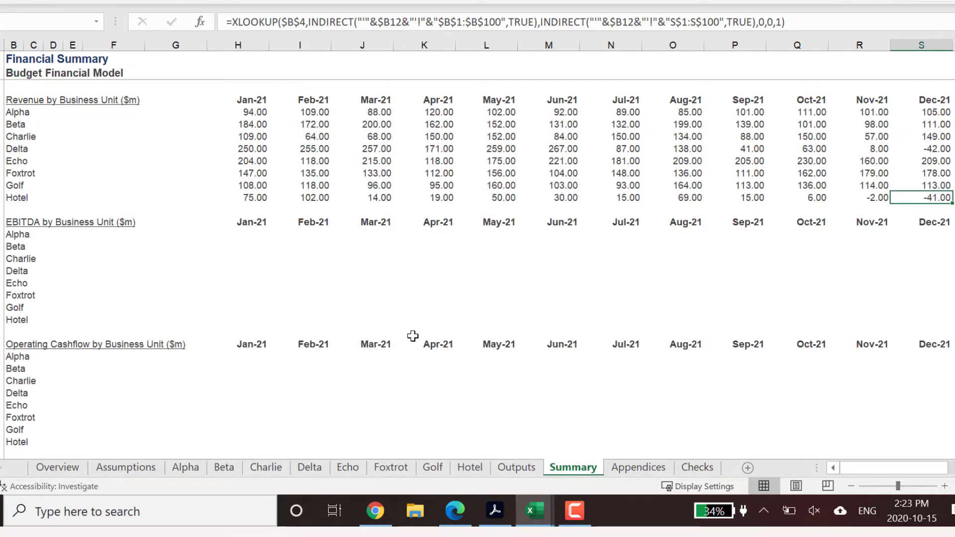
click(249, 234)
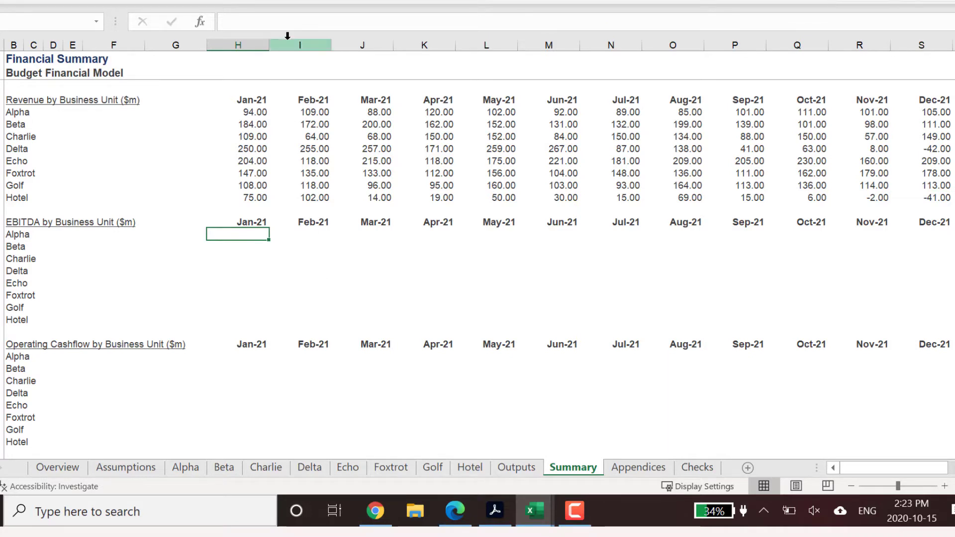
Start an XLOOKUP in the Jan-21 EBITDA cell with $B$14 as the lookup value
click(289, 22)
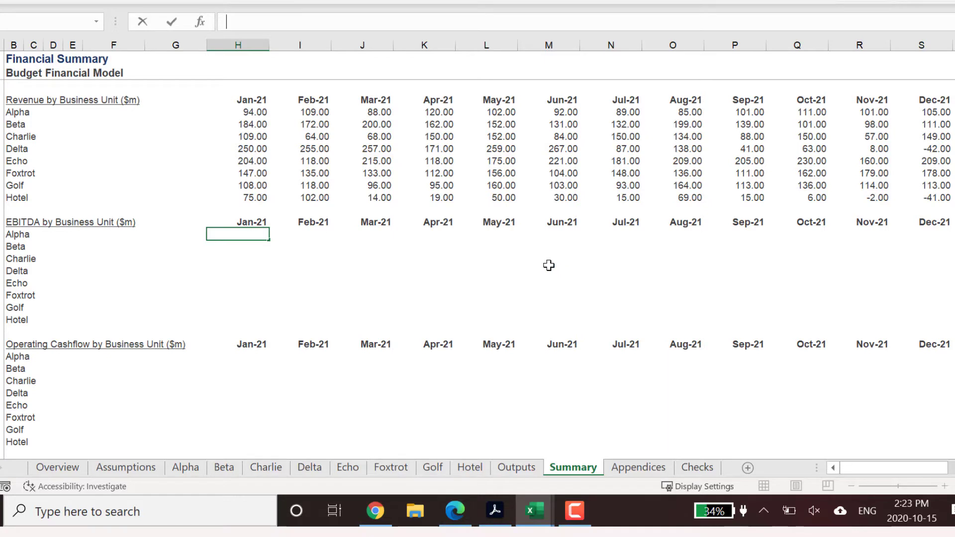
text(=)
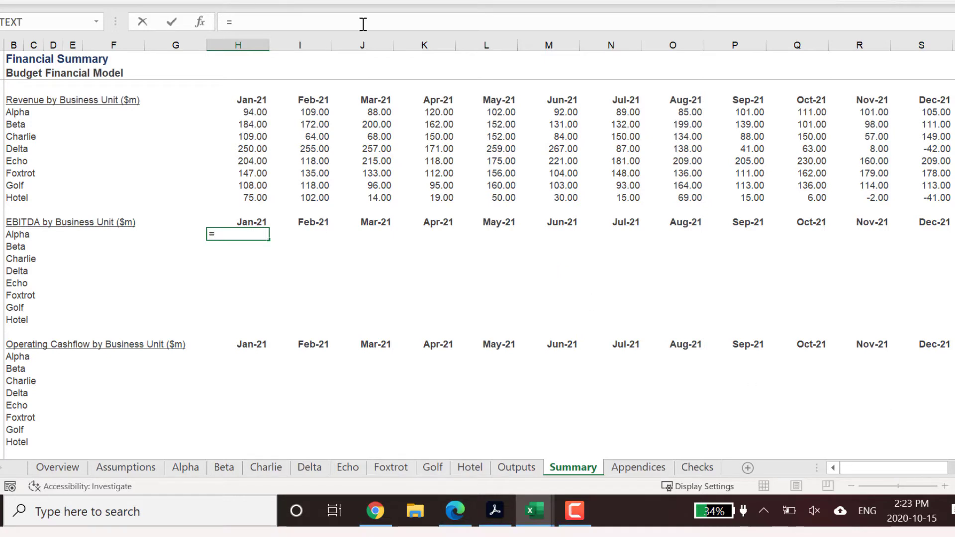
text(XL)
key(Tab)
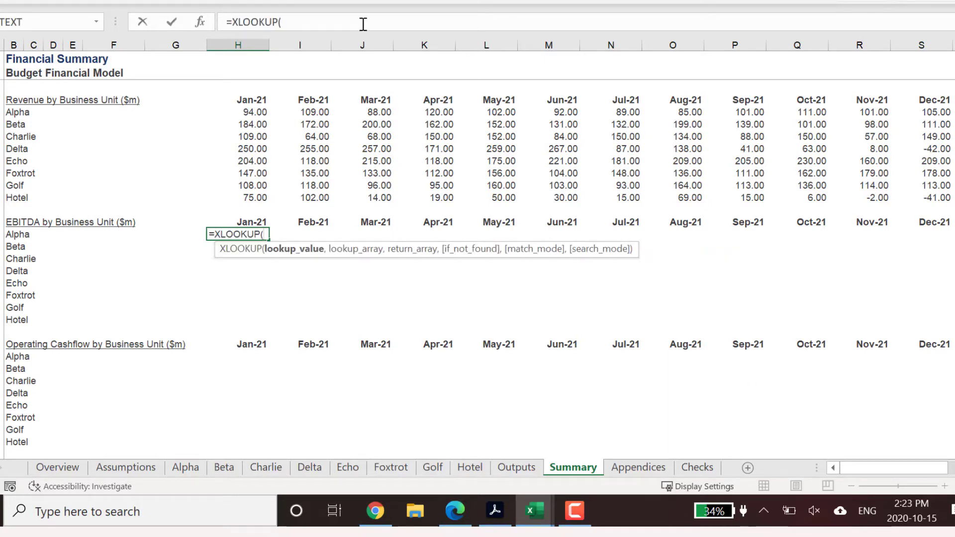
click(363, 24)
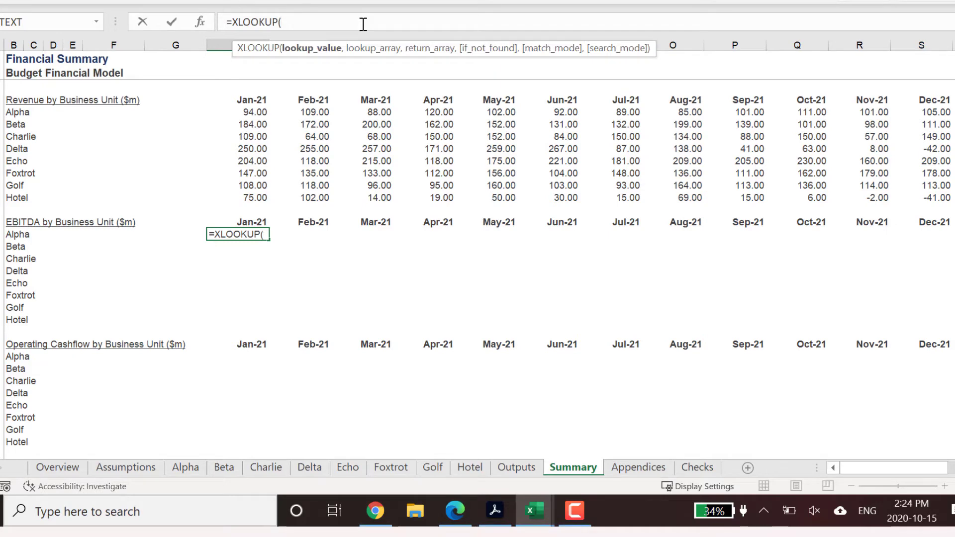
click(12, 222)
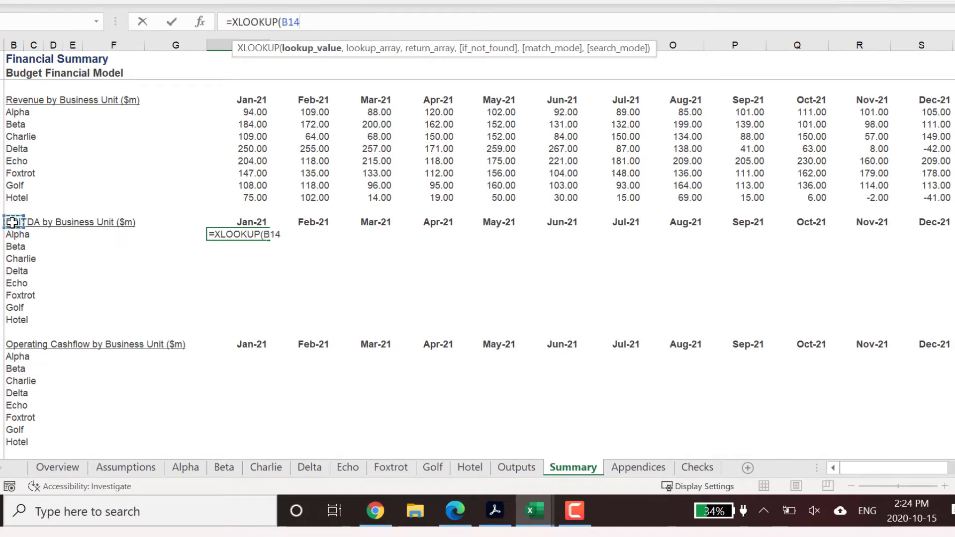
key(F4)
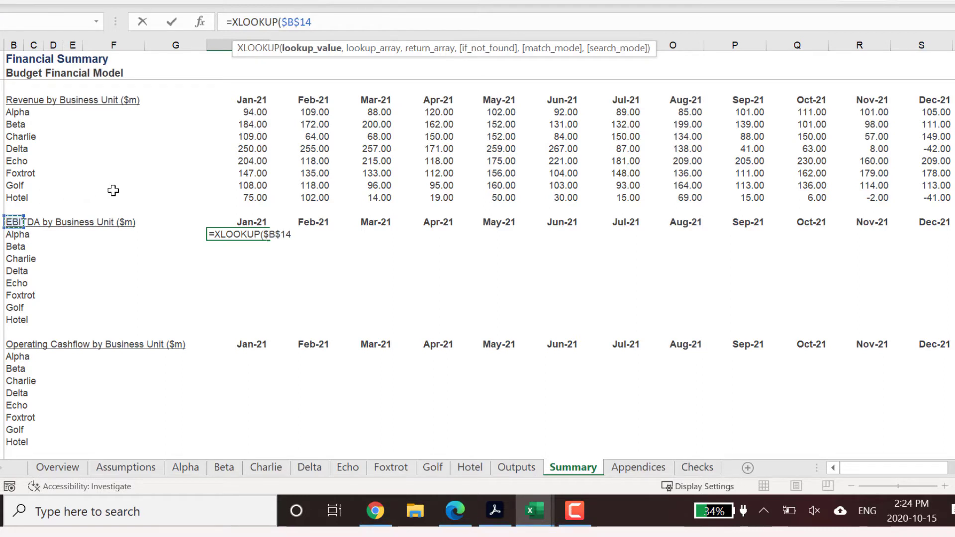
Add the lookup array INDIRECT("'"&$B15&"'!"&"$B$1:$B$100",TRUE) to the XLOOKUP
text(,INDI)
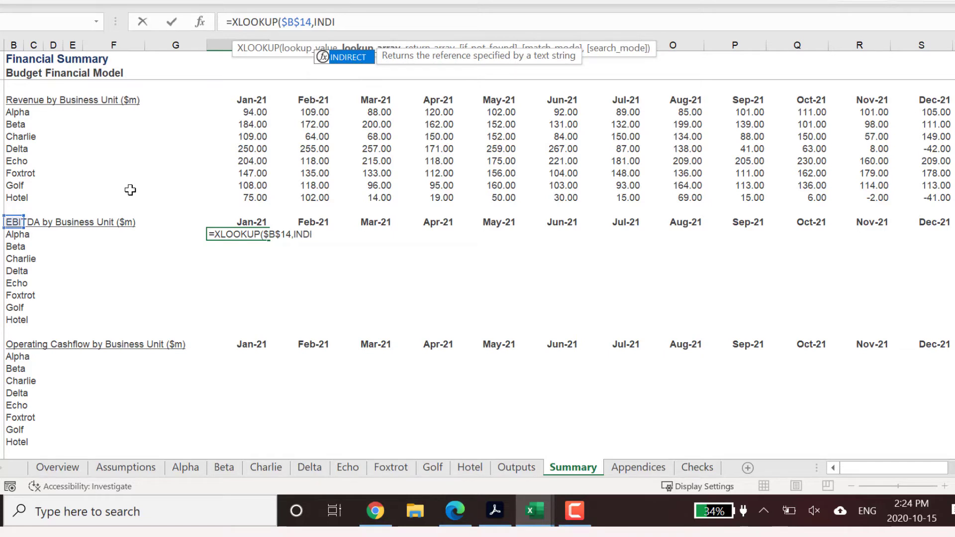
key(Tab)
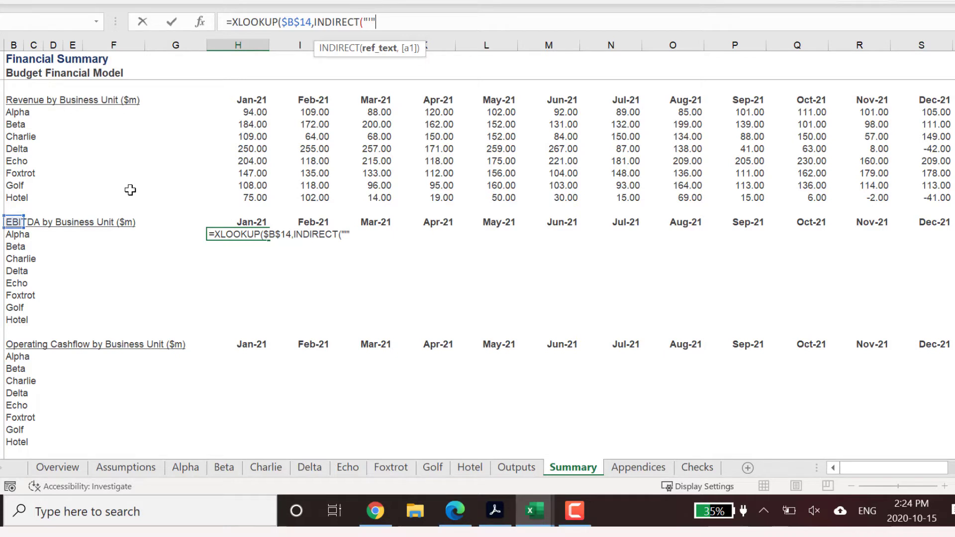
text(&)
click(13, 235)
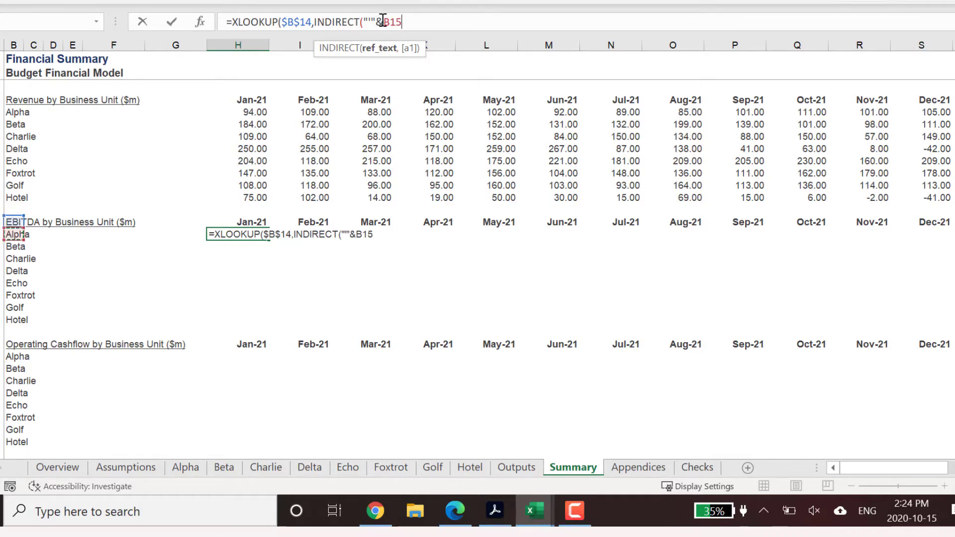
text($)
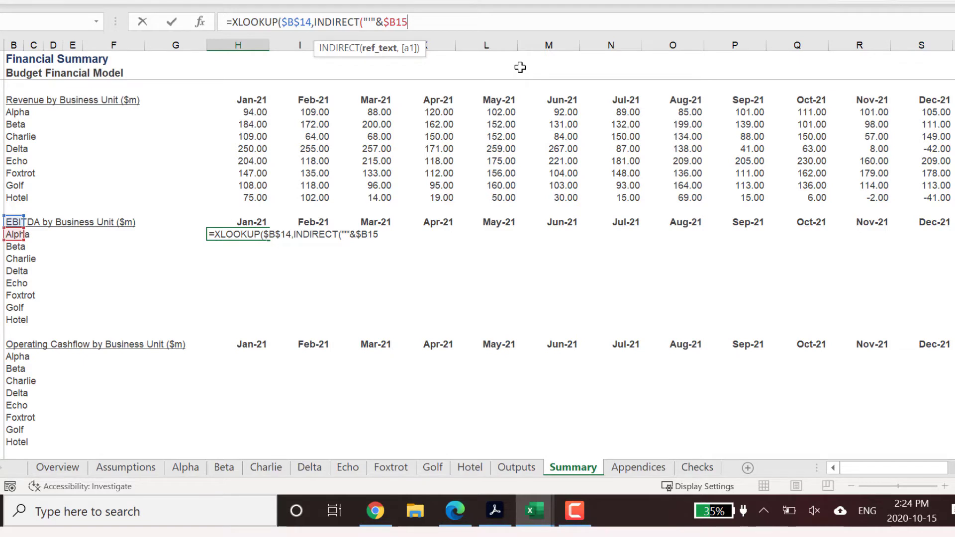
text(&"'!"&")
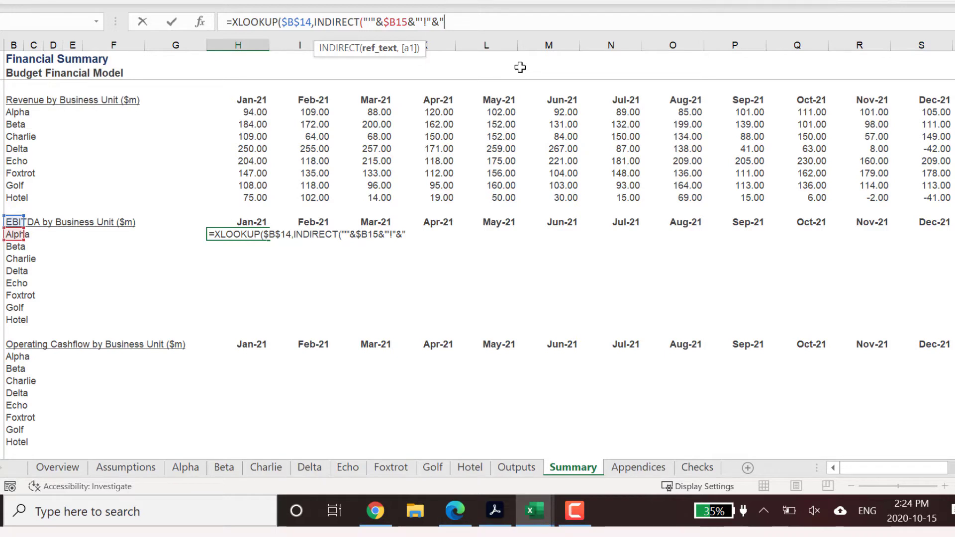
text($B1)
key(BackSpace)
text($1:)
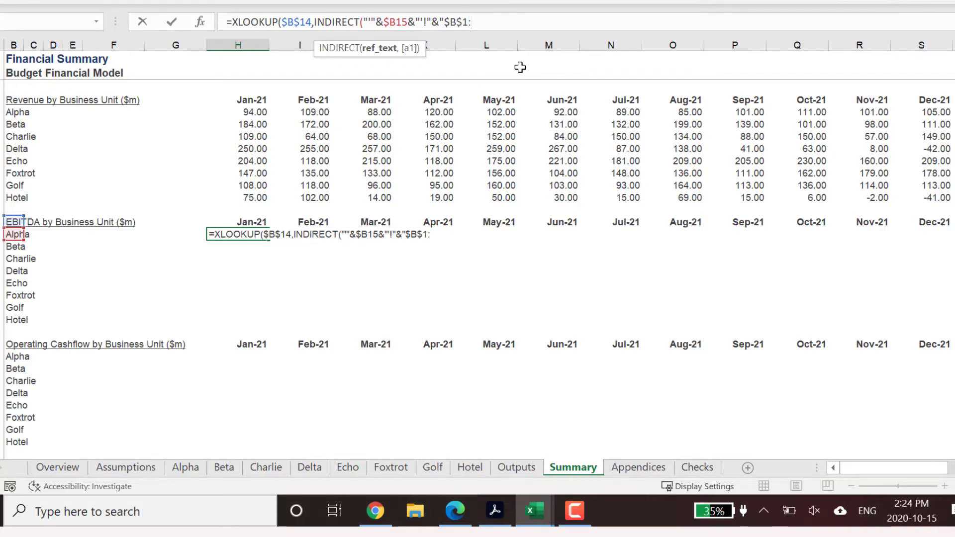
text($B$100)
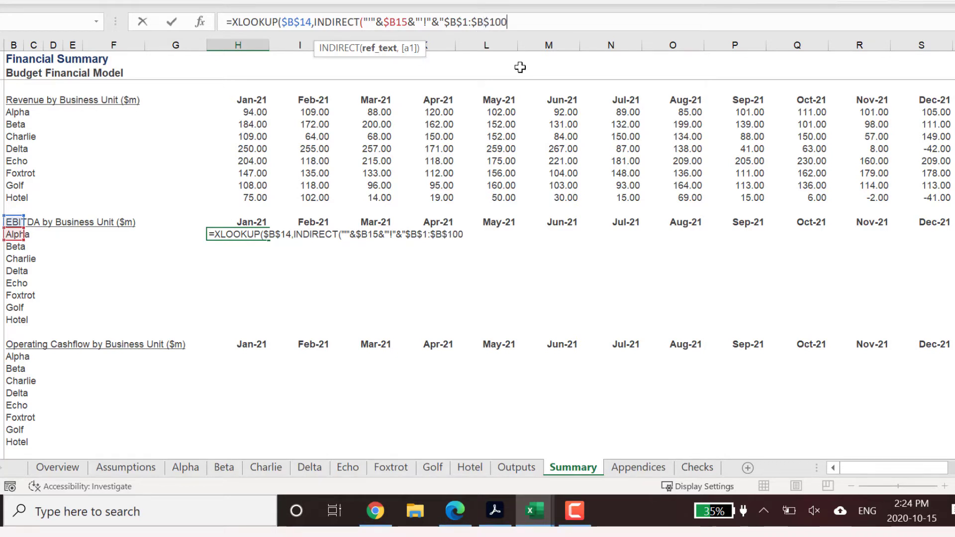
text(",)
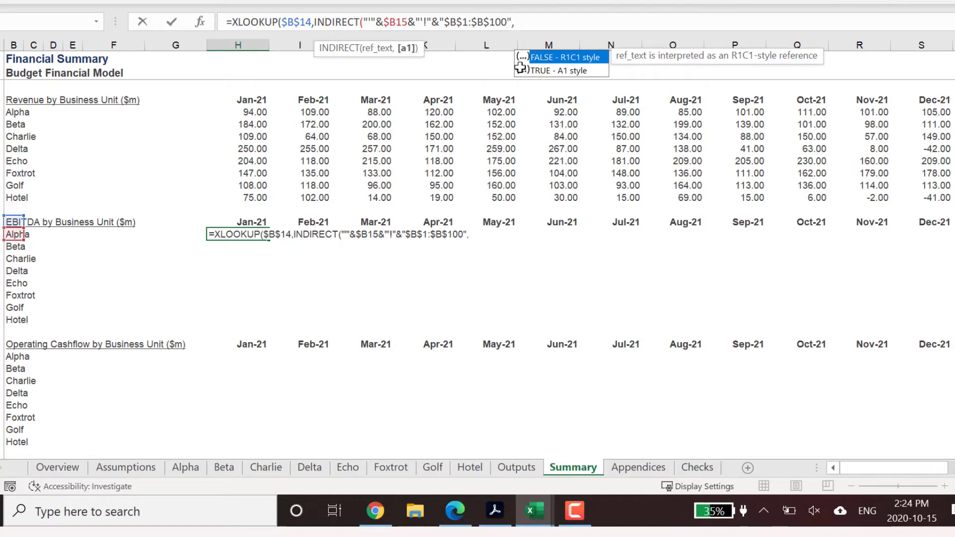
double_click(520, 67)
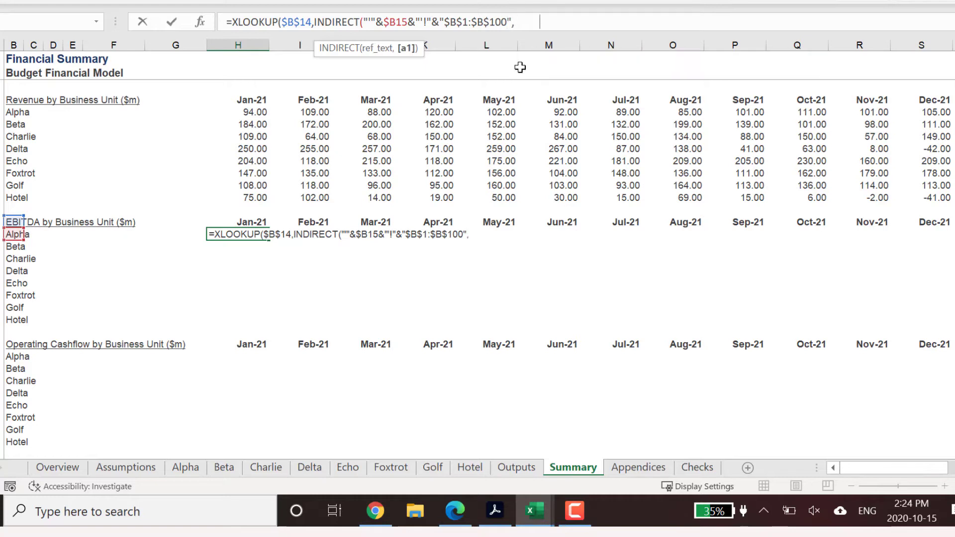
text())
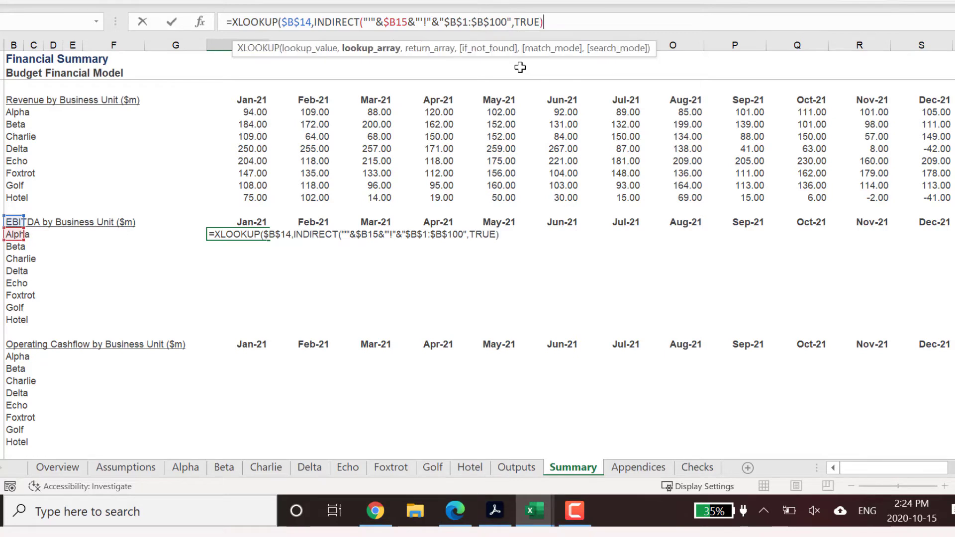
text(,INDI)
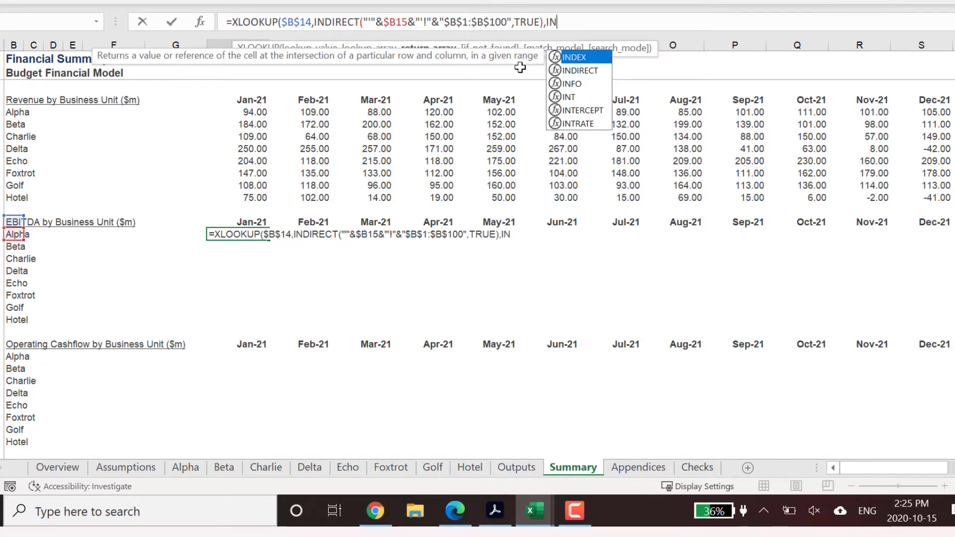
Finish H15's XLOOKUP with return range H$1:H$100 from the B15 sheet and 0,0,1, returning 11.28
key(Tab)
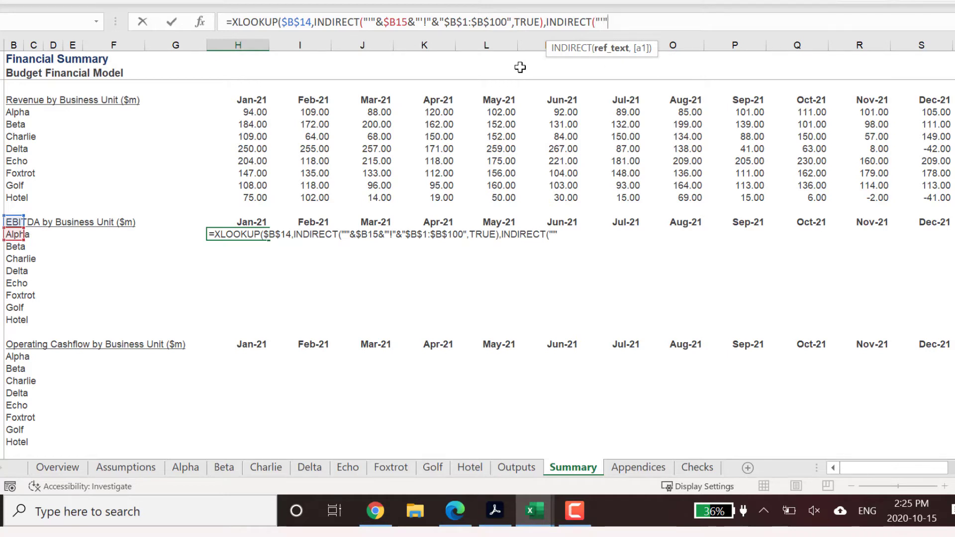
text(&)
click(14, 234)
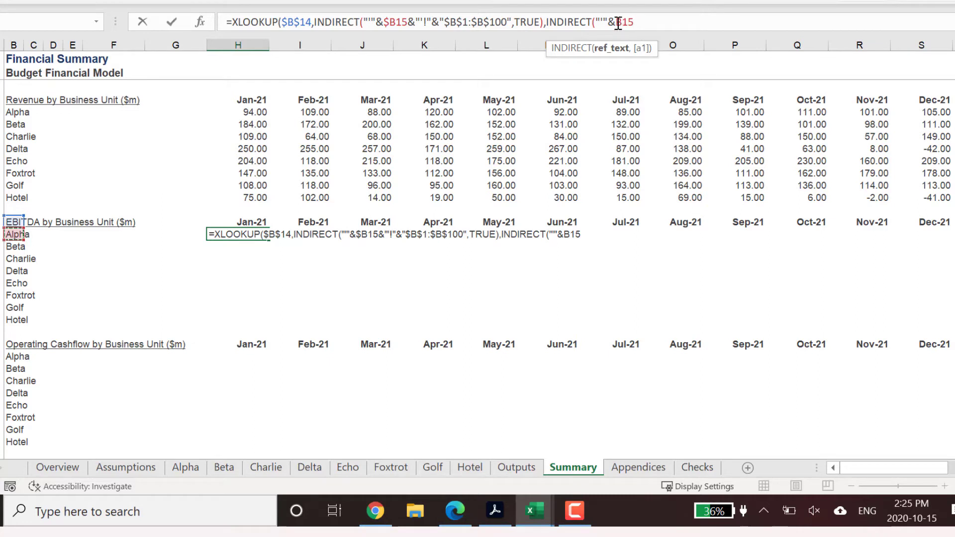
text($B15&")
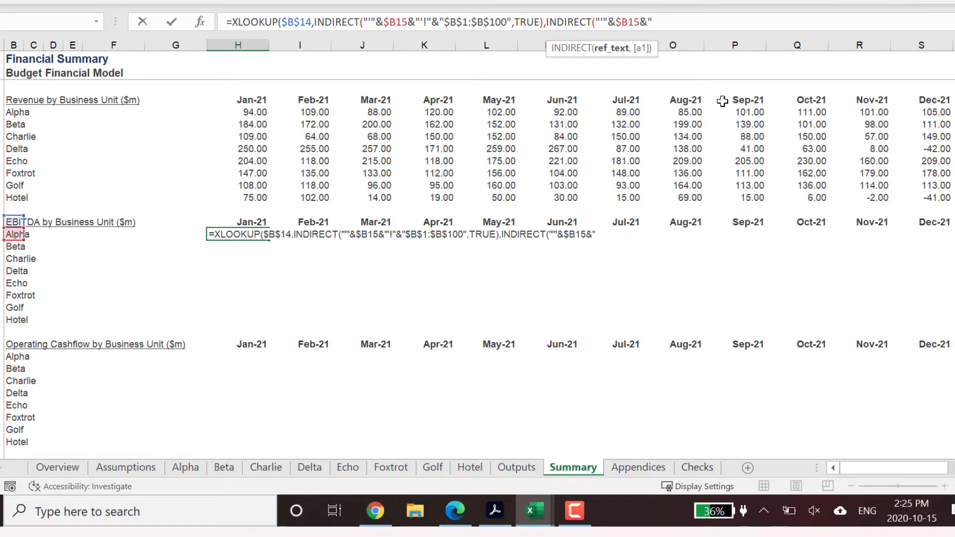
text('!"&"H$)
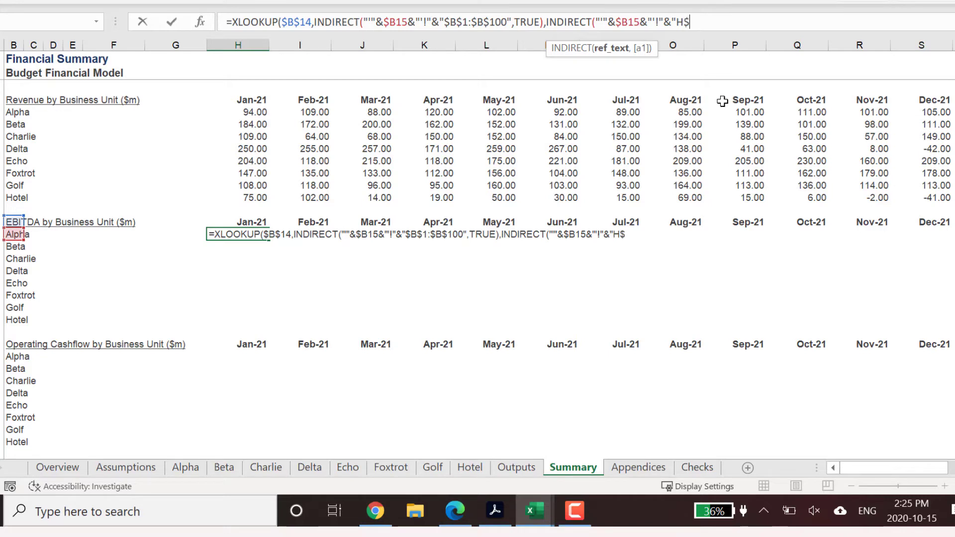
text(1:H$100)
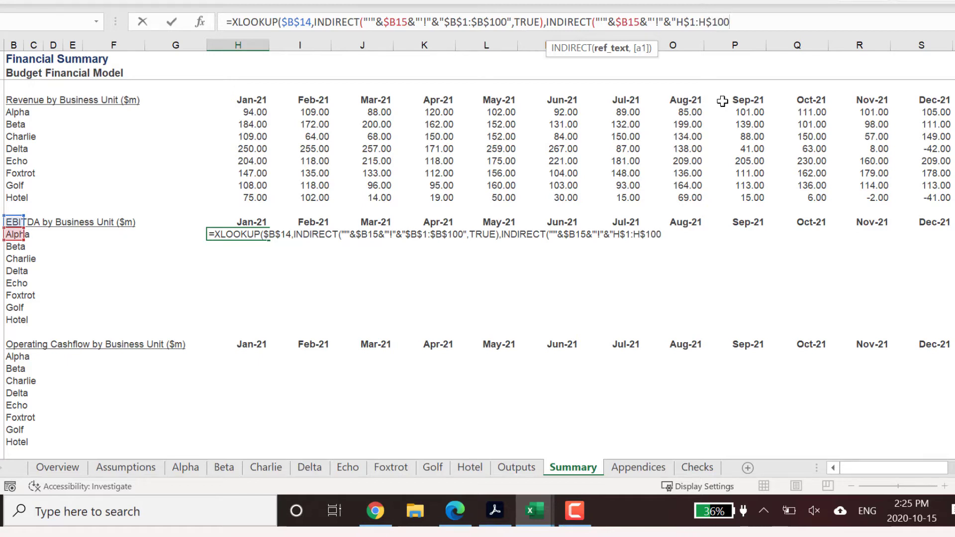
text(",TR)
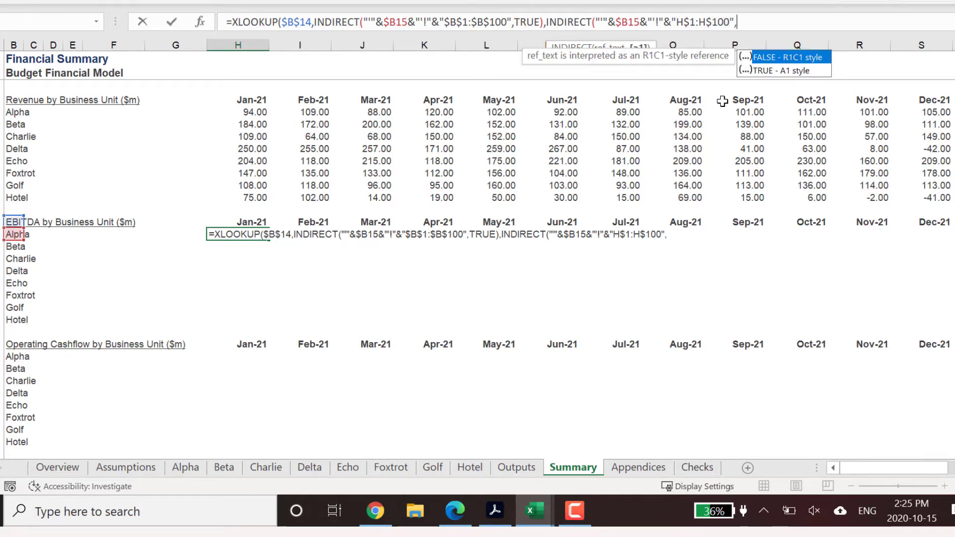
key(Tab)
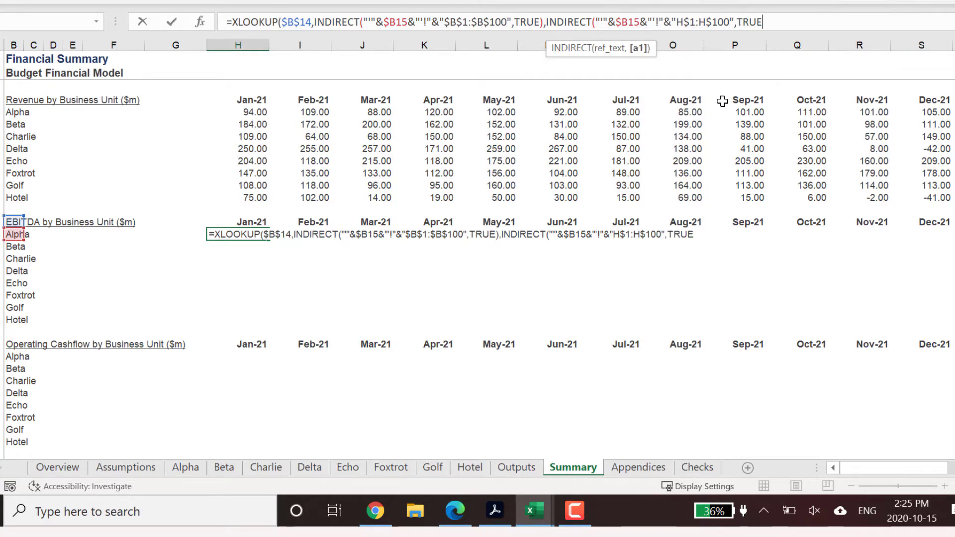
text(),0,)
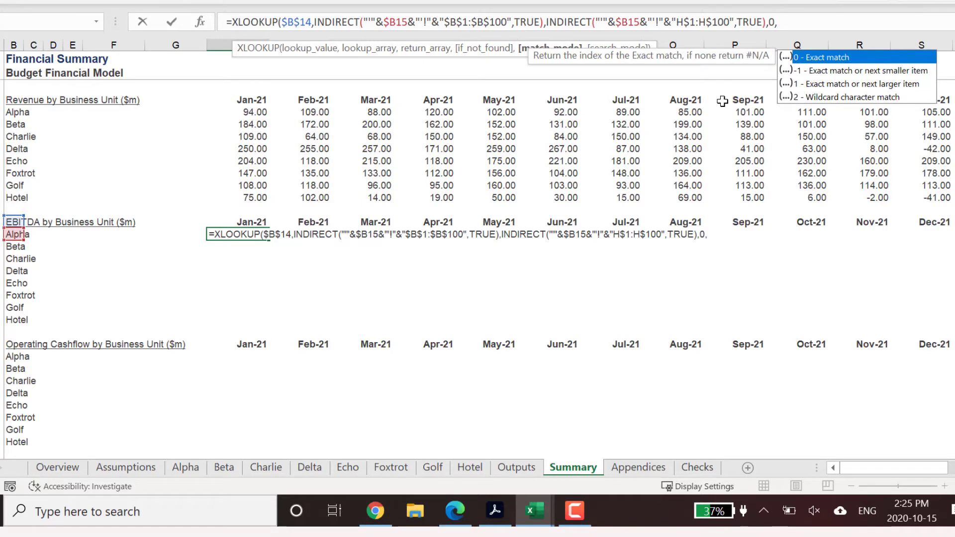
text(0,)
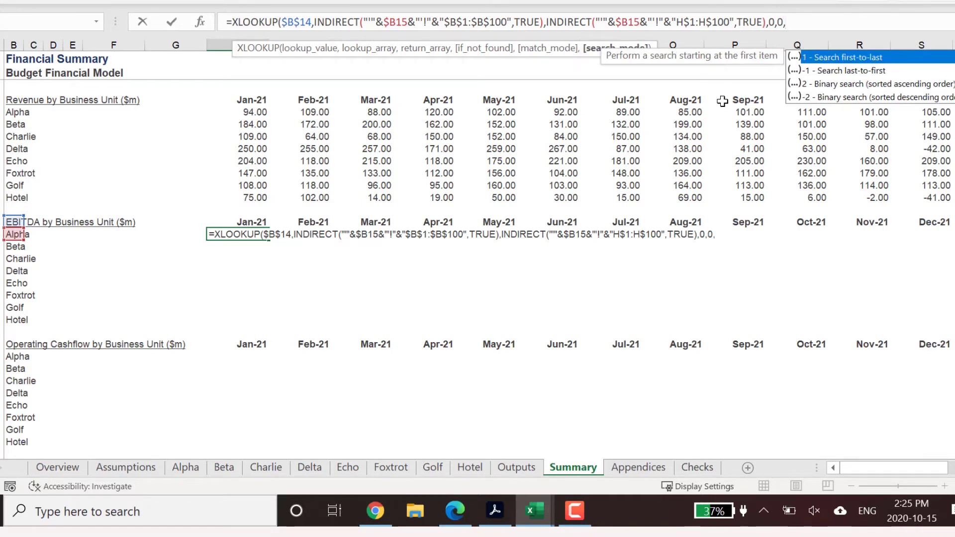
text(1))
key(Return)
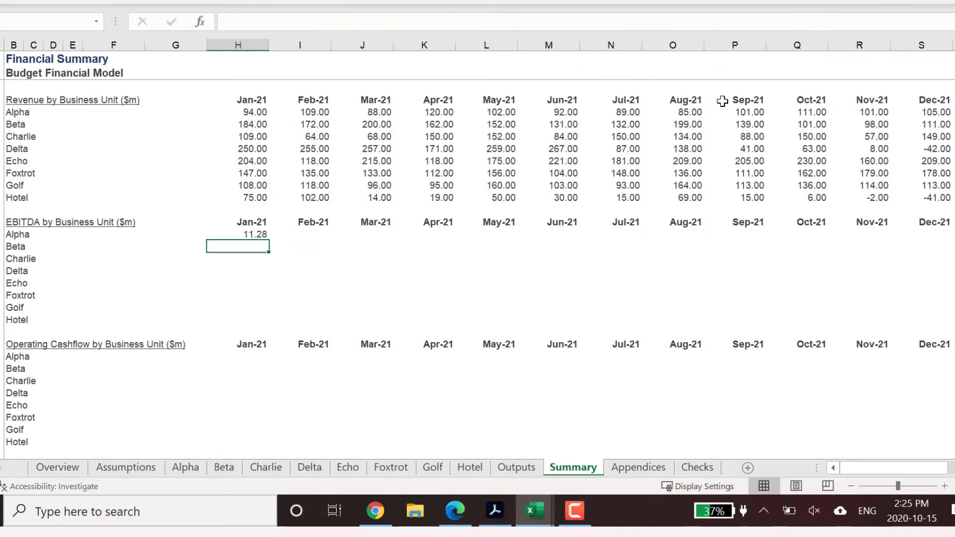
Copy Alpha's Jan-21 EBITDA formula into Feb-21 (I15) and repoint it to column I, giving 17.44
key(Up)
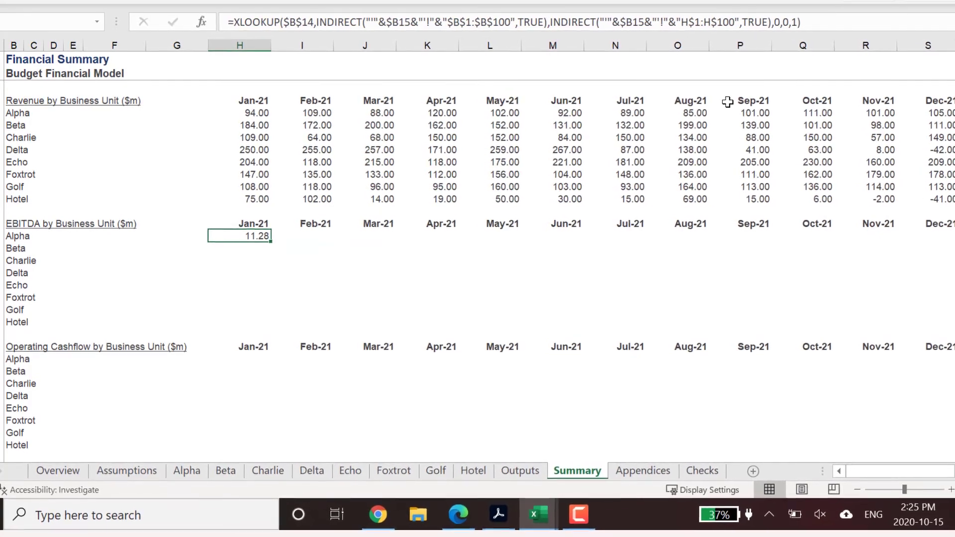
key(ctrl+c)
key(Right)
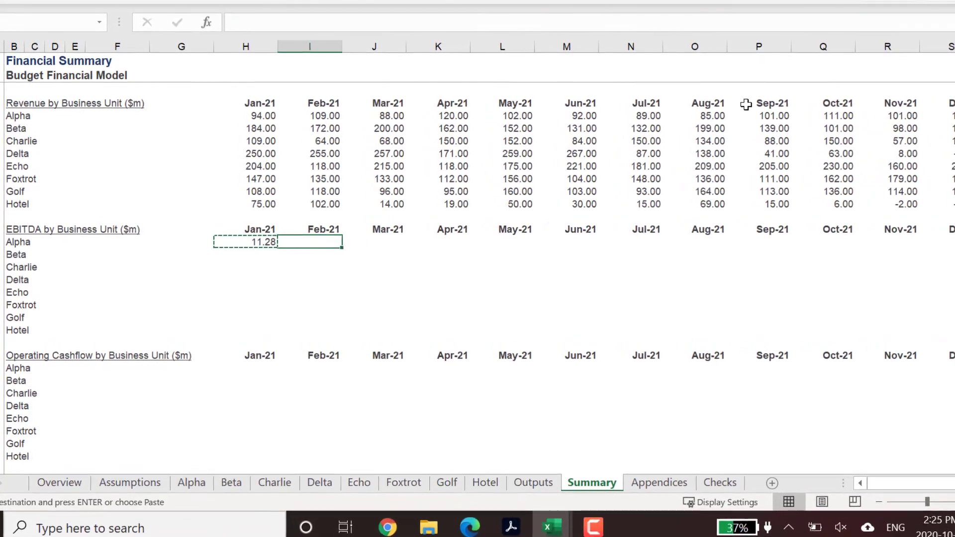
key(ctrl+v)
click(705, 22)
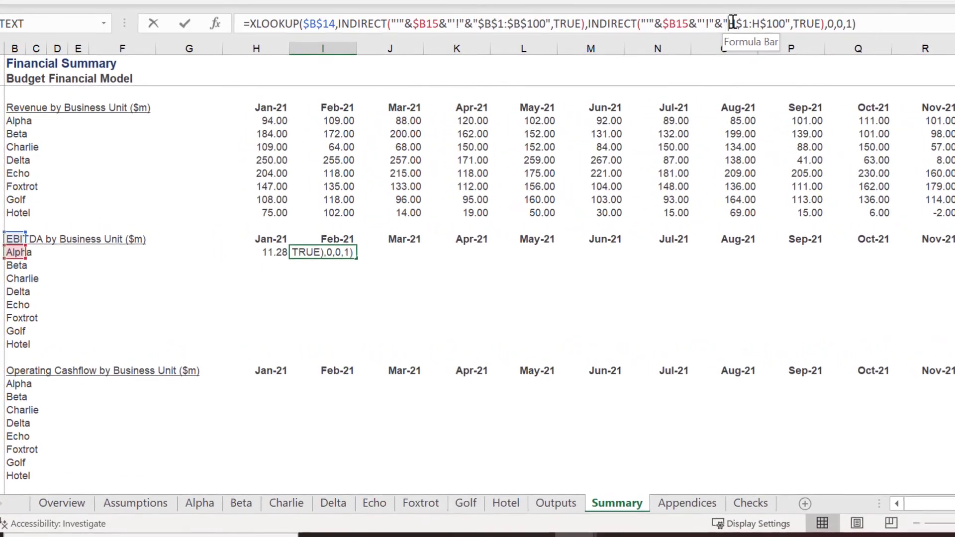
text(I)
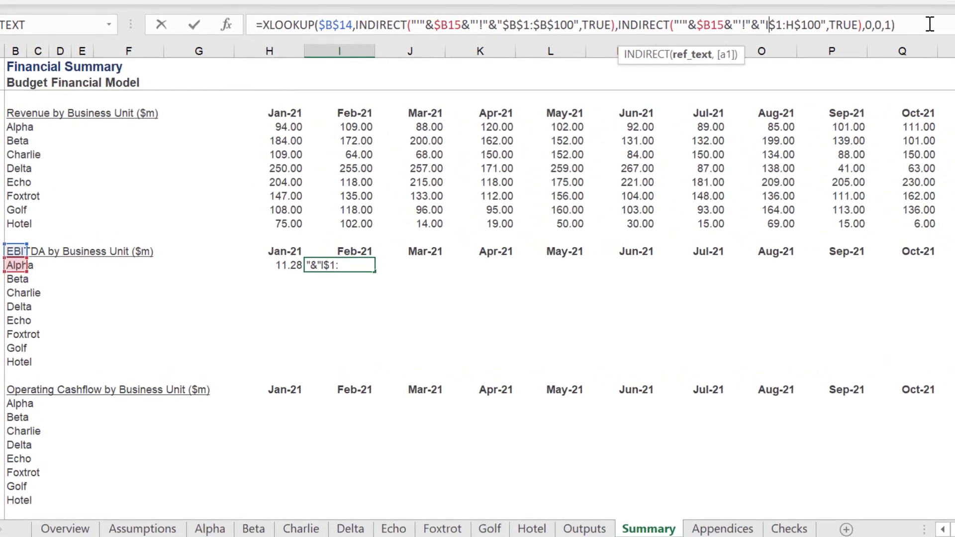
key(Right)
key(Right)
key(Right)
key(shift+Right)
text(I)
key(ctrl+Return)
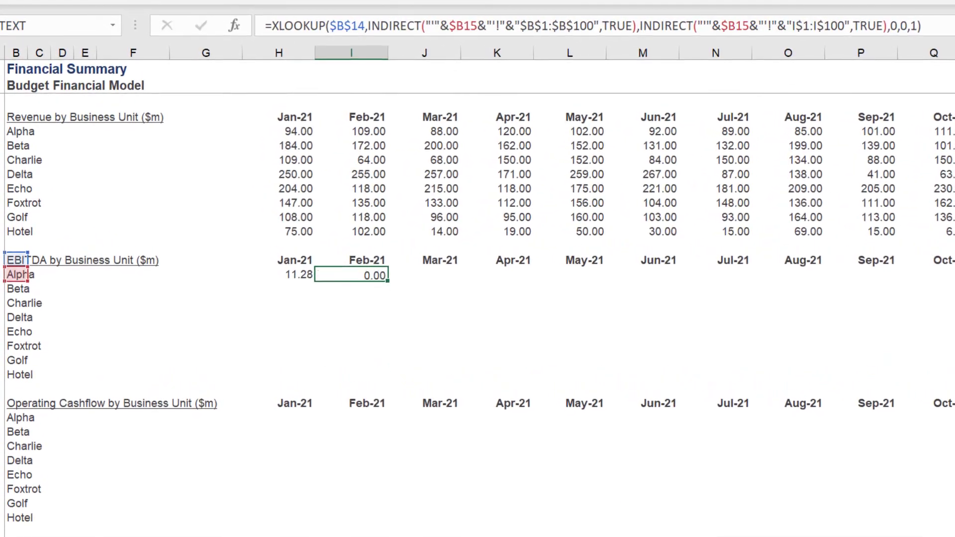
Copy the formula into Mar-21 (J15) and change its range to column J
key(ctrl+c)
key(Right)
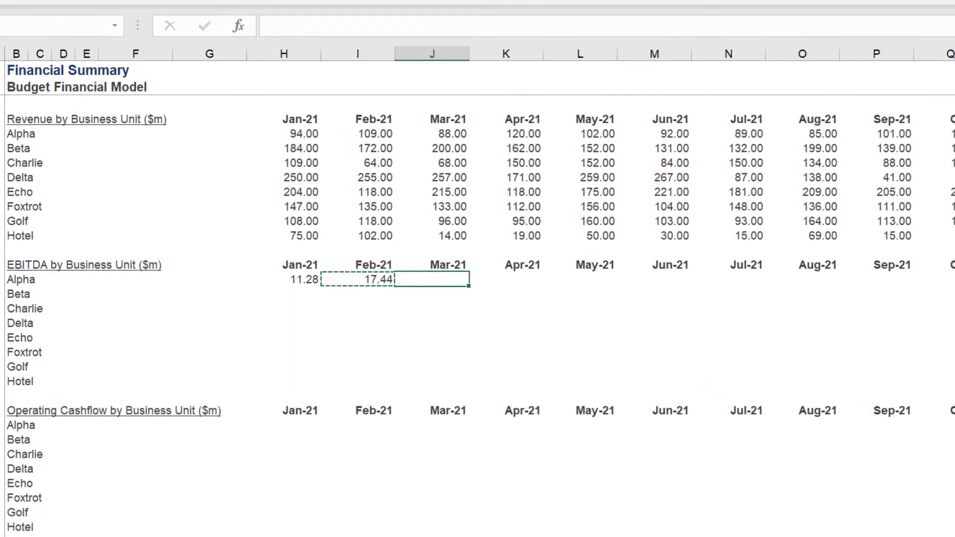
key(ctrl+v)
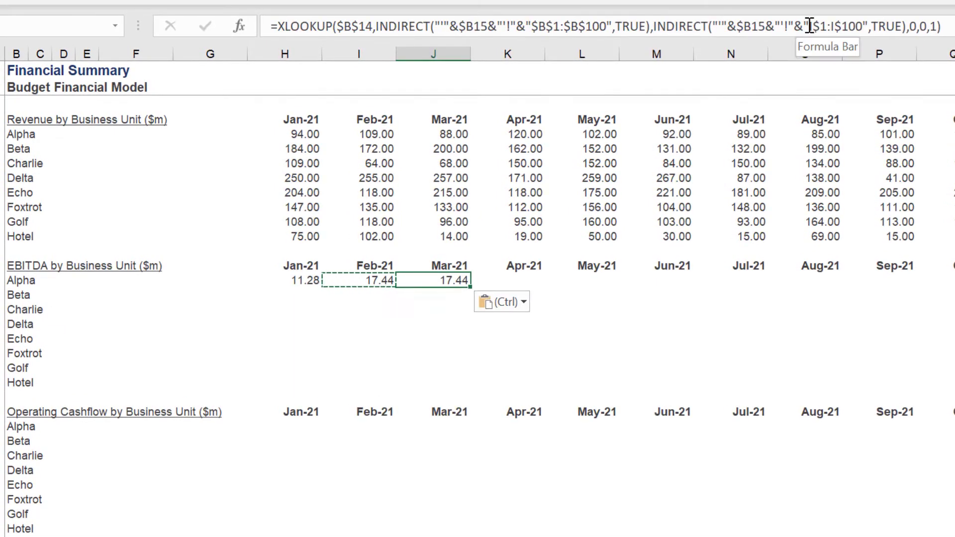
click(858, 26)
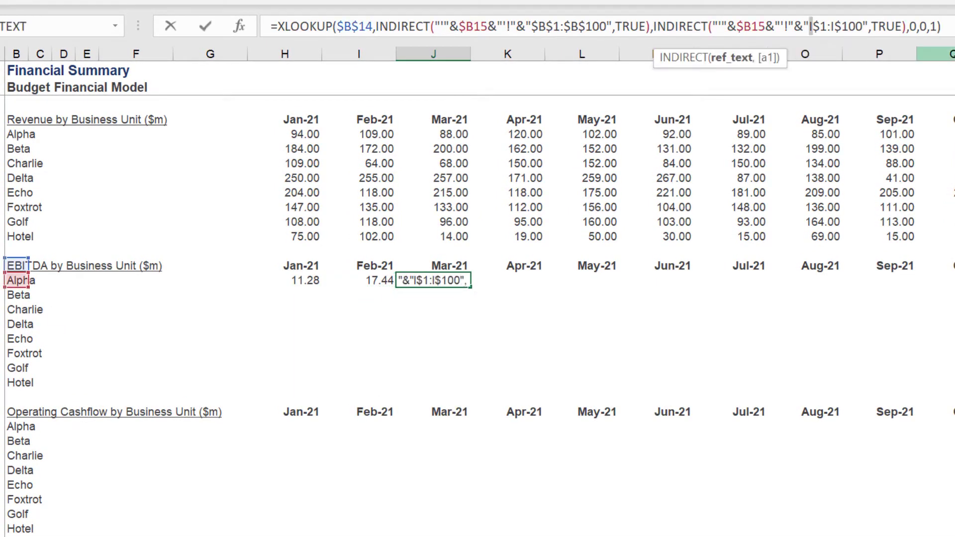
key(shift+Right)
text(J)
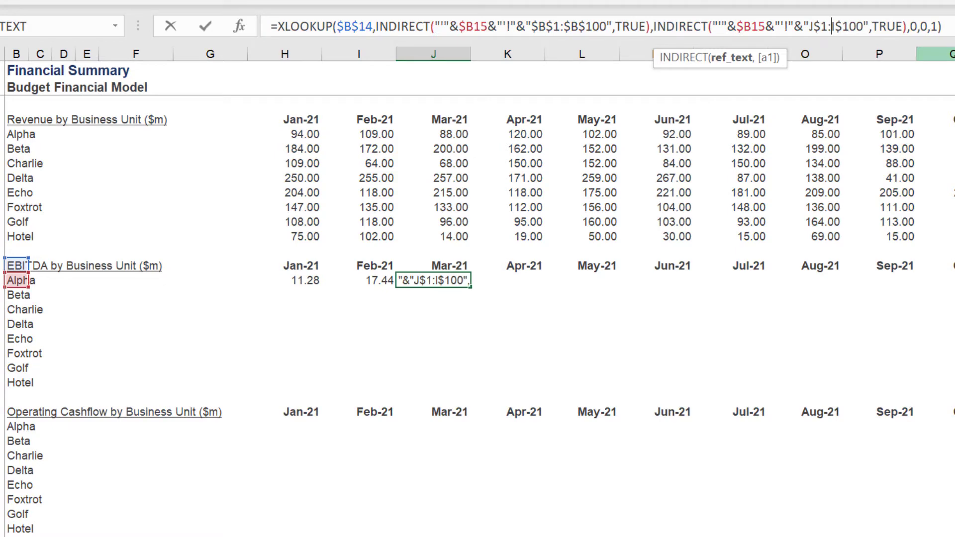
key(shift+Right)
text(J)
key(ctrl+Return)
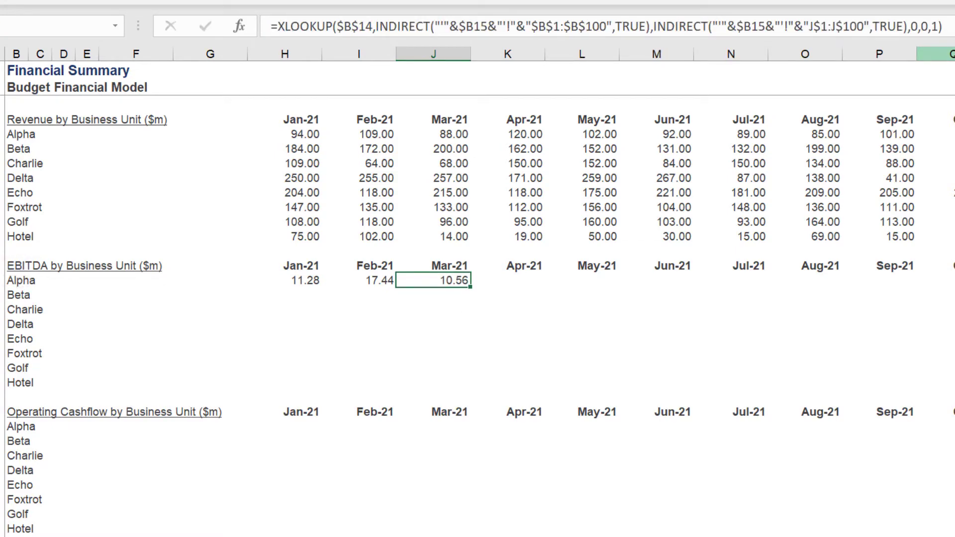
Fill Alpha's Apr-21 EBITDA with the formula repointed to column K
key(ctrl+c)
key(Right)
key(ctrl+v)
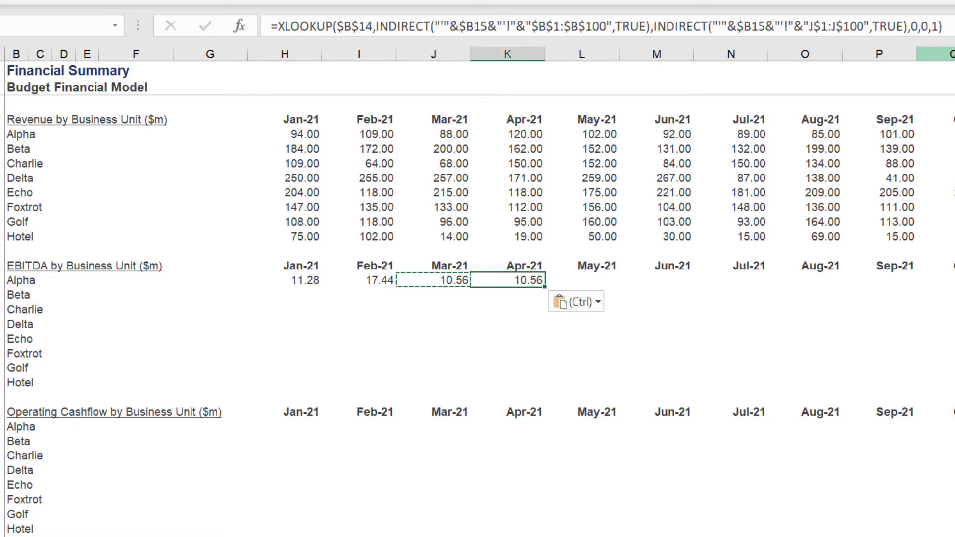
click(814, 28)
key(BackSpace)
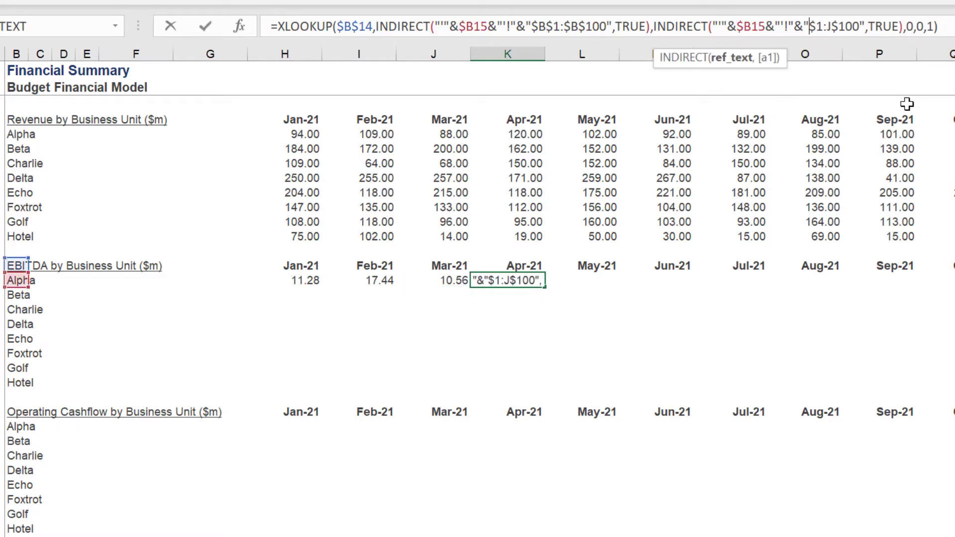
text(K)
key(Right)
key(Right)
key(Right)
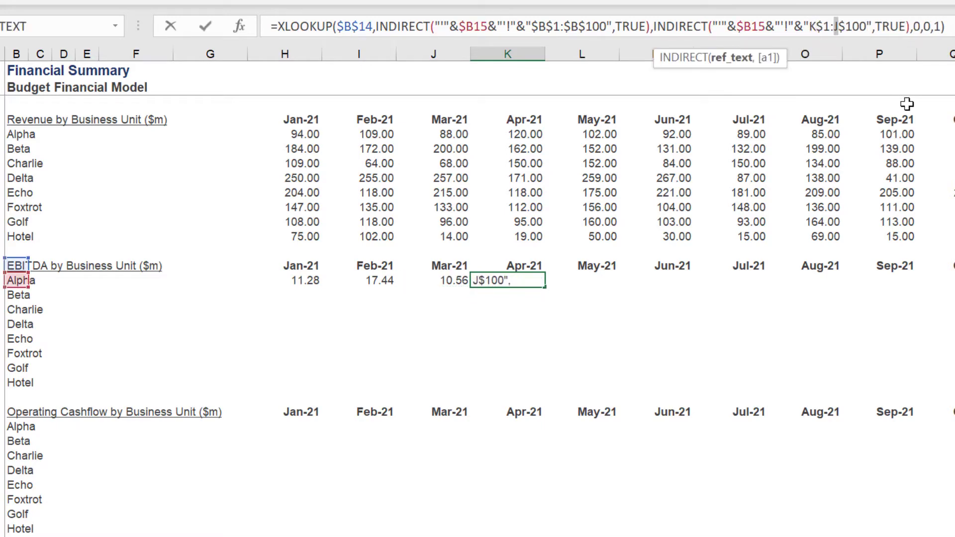
key(Delete)
text(K)
key(Return)
Fill Alpha's May-21 EBITDA with the formula repointed to column L
key(ctrl+c)
key(Right)
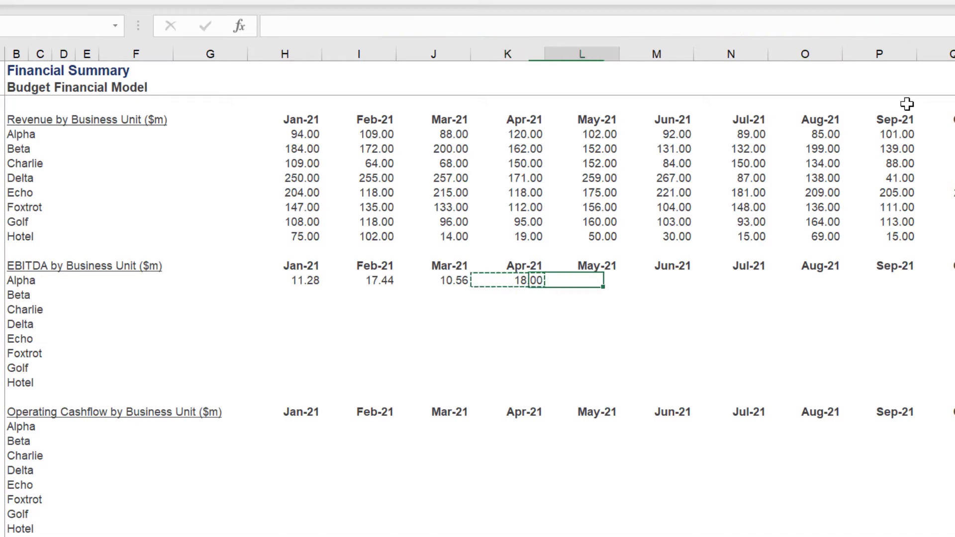
key(ctrl+v)
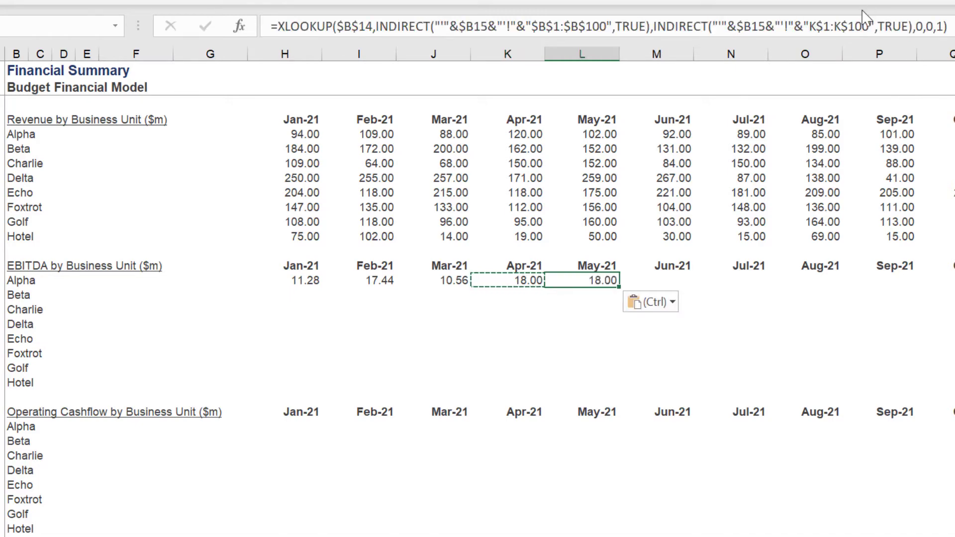
click(810, 26)
text(L)
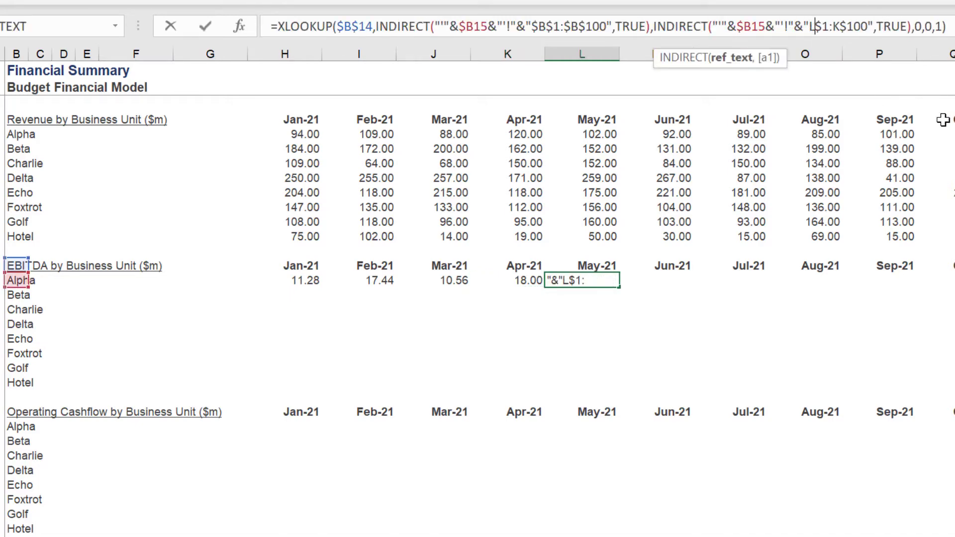
key(shift+Right)
text(L)
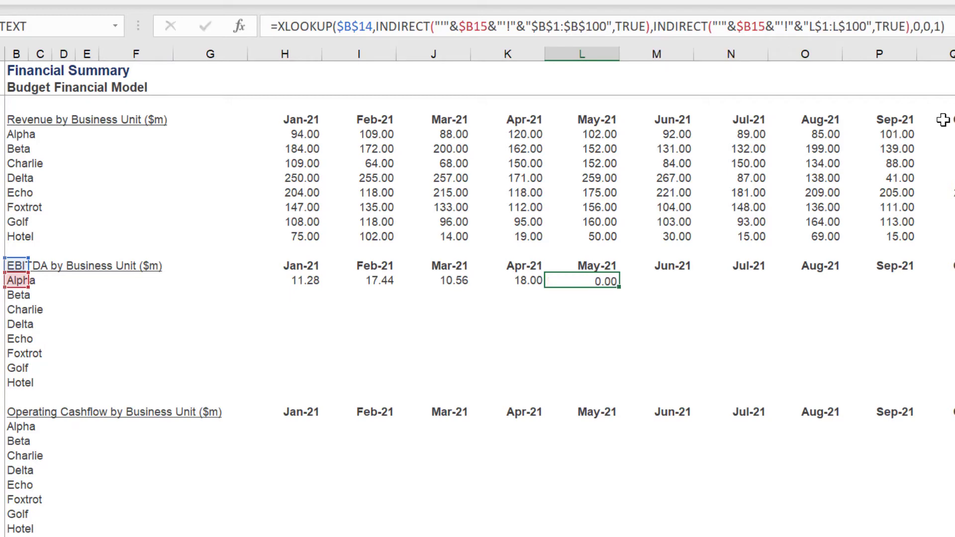
key(Return)
Fill Alpha's Jun-21 EBITDA with the formula repointed to column M
key(Up)
key(ctrl+c)
key(Right)
key(ctrl+v)
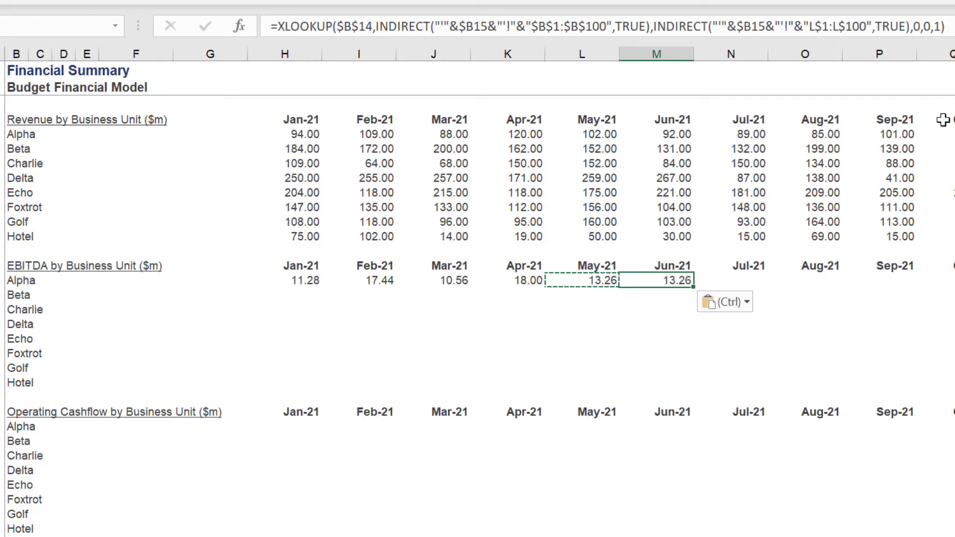
click(810, 26)
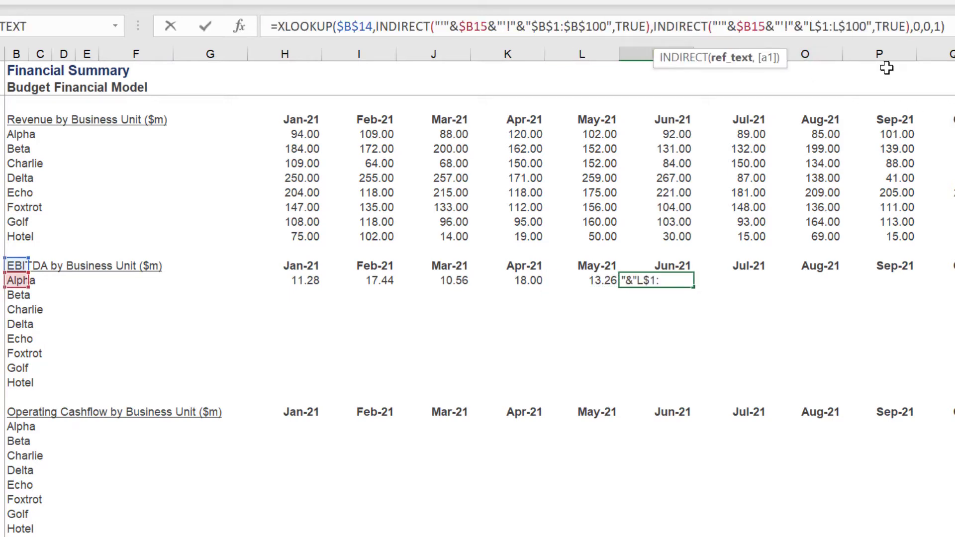
key(shift+Right)
text(M)
key(Right)
key(Right)
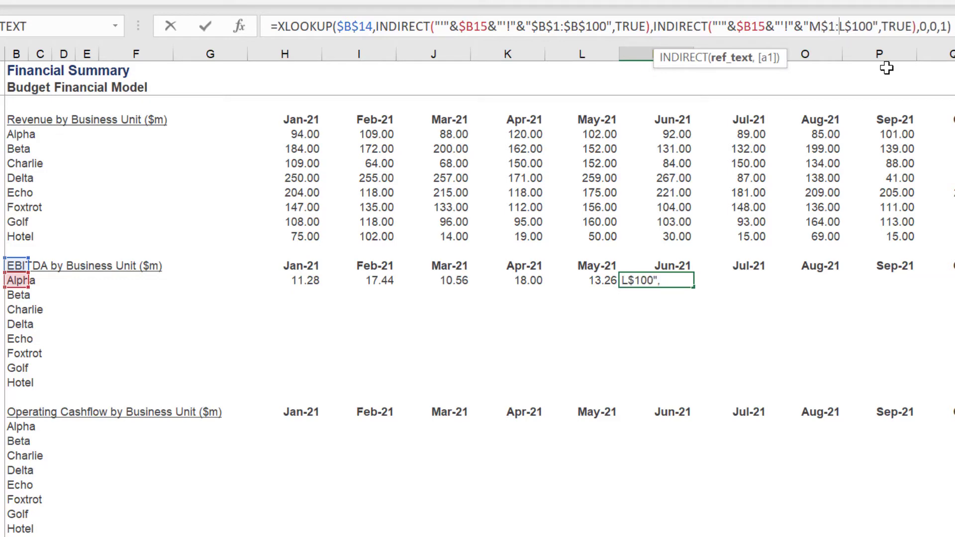
key(shift+Right)
text(M)
key(ctrl+Return)
Fill Alpha's Jul-21 EBITDA with the formula repointed to column N
key(ctrl+c)
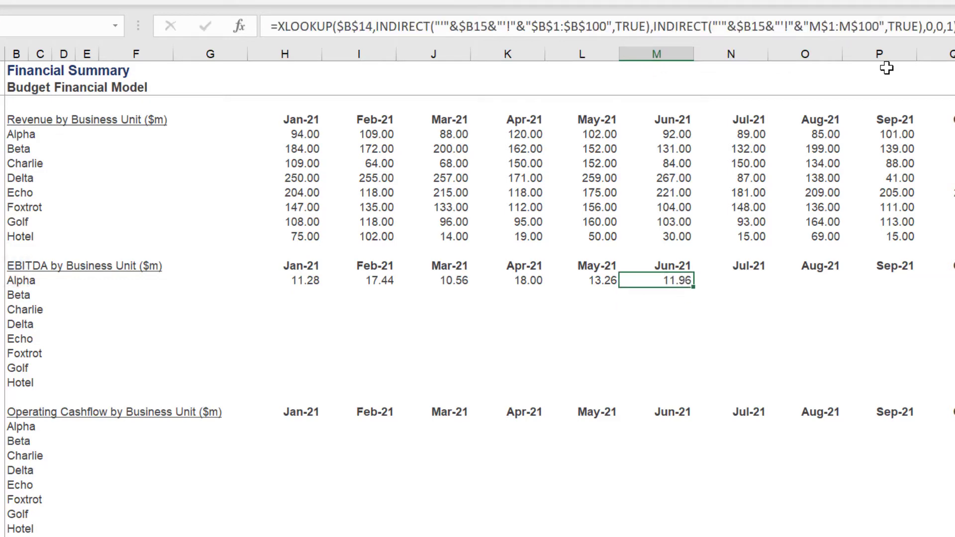
key(Right)
key(ctrl+v)
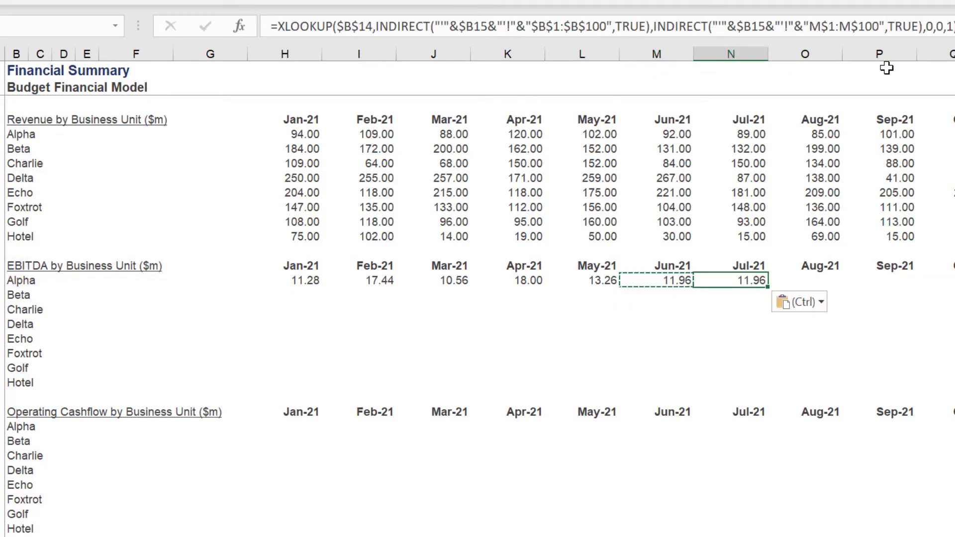
click(820, 26)
key(BackSpace)
text(N)
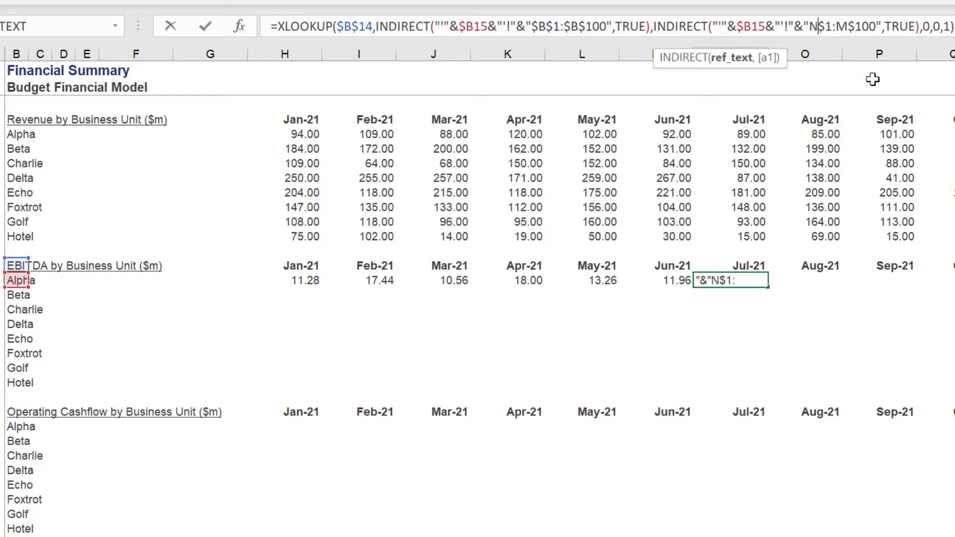
key(Right)
key(Right)
key(BackSpace)
text(N)
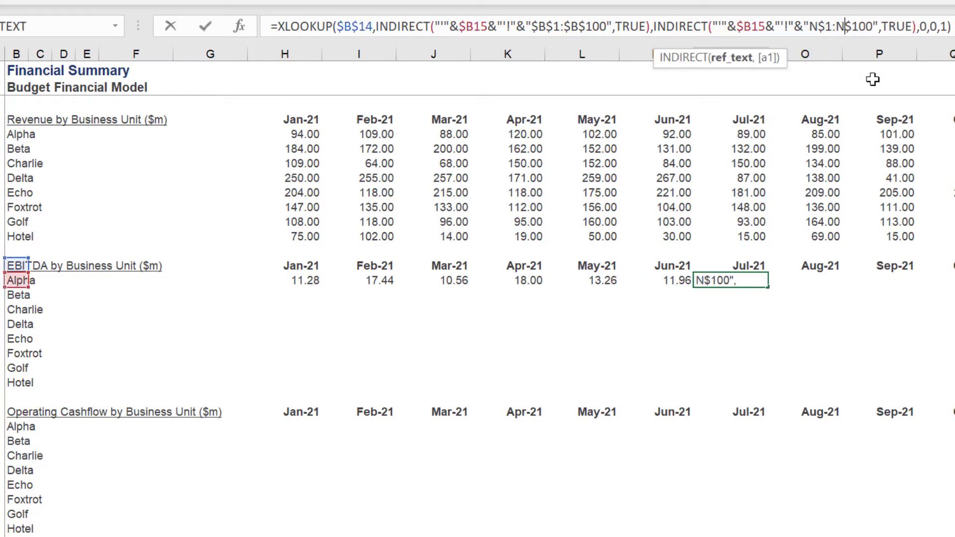
key(Return)
Fill Alpha's Aug-21 EBITDA with the formula repointed to column O
key(Up)
key(ctrl+c)
key(Right)
key(ctrl+v)
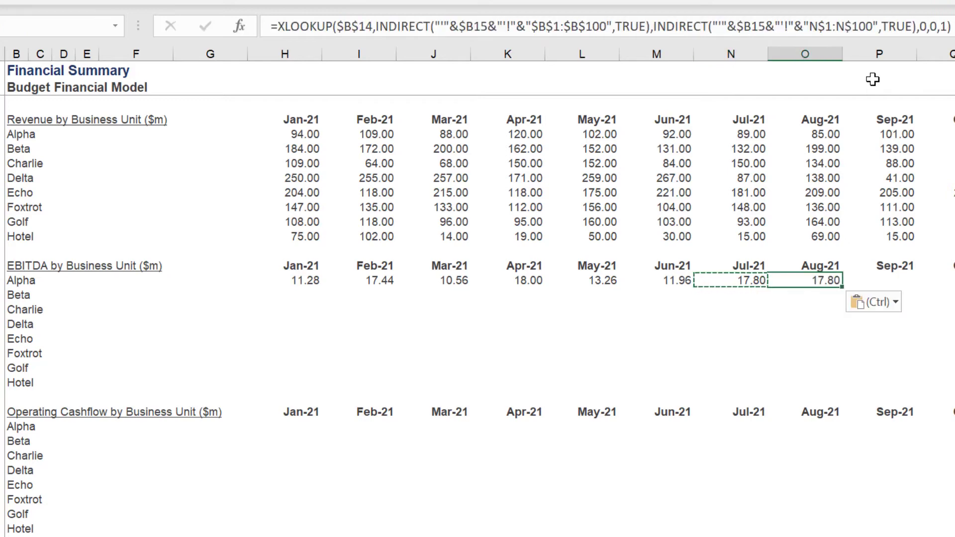
click(811, 24)
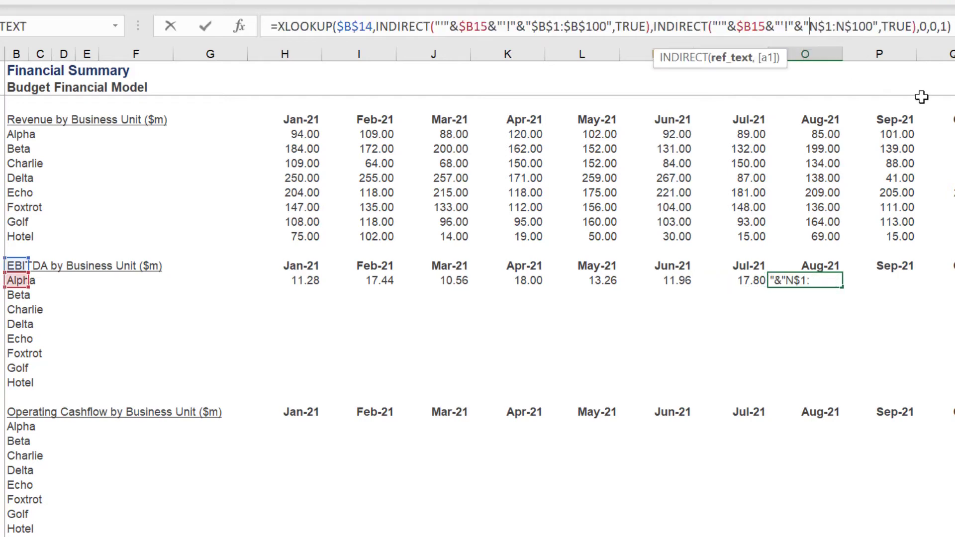
text(O)
key(Right)
key(Right)
key(Right)
key(Right)
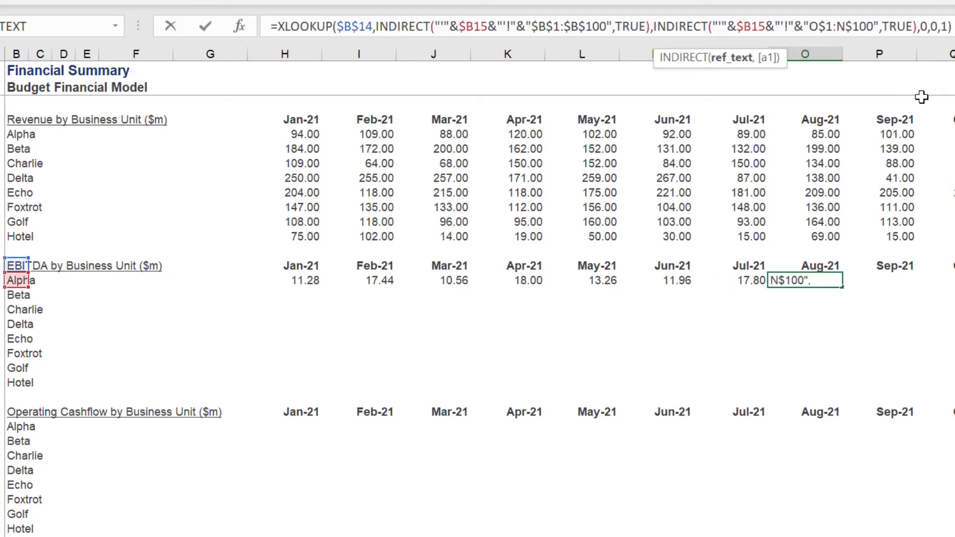
key(shift+Right)
text(O)
key(Return)
Fill Alpha's Sep-21 EBITDA with the formula repointed to column P
key(Up)
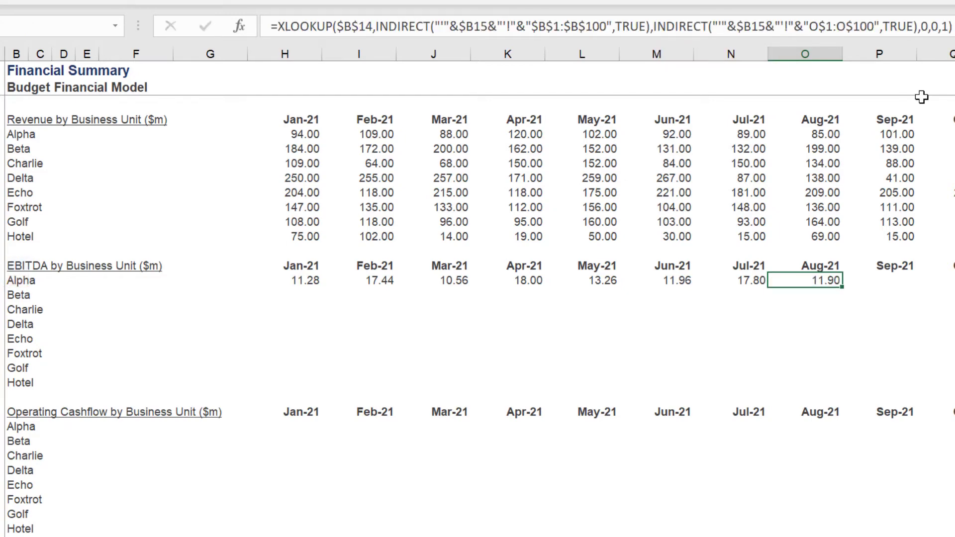
key(ctrl+c)
key(Right)
key(ctrl+v)
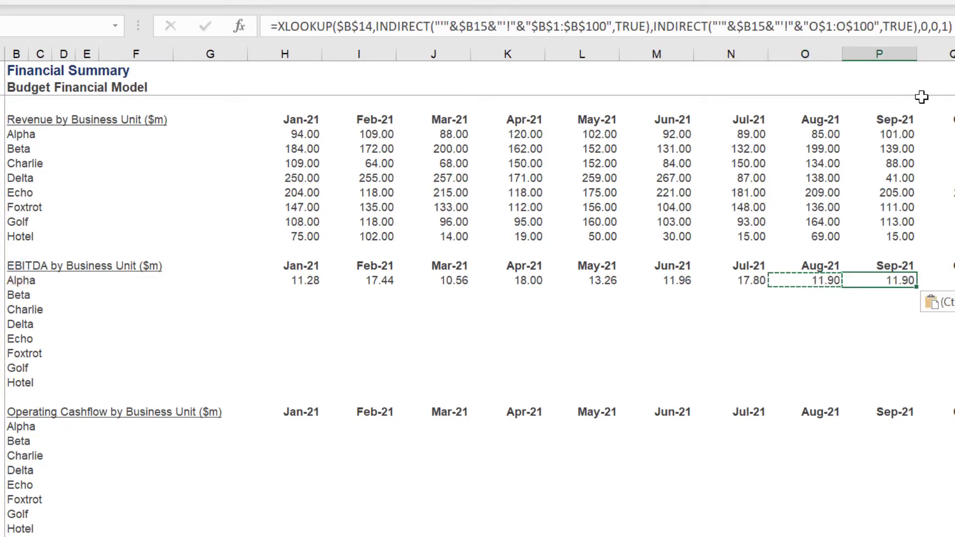
click(820, 25)
key(BackSpace)
text(P)
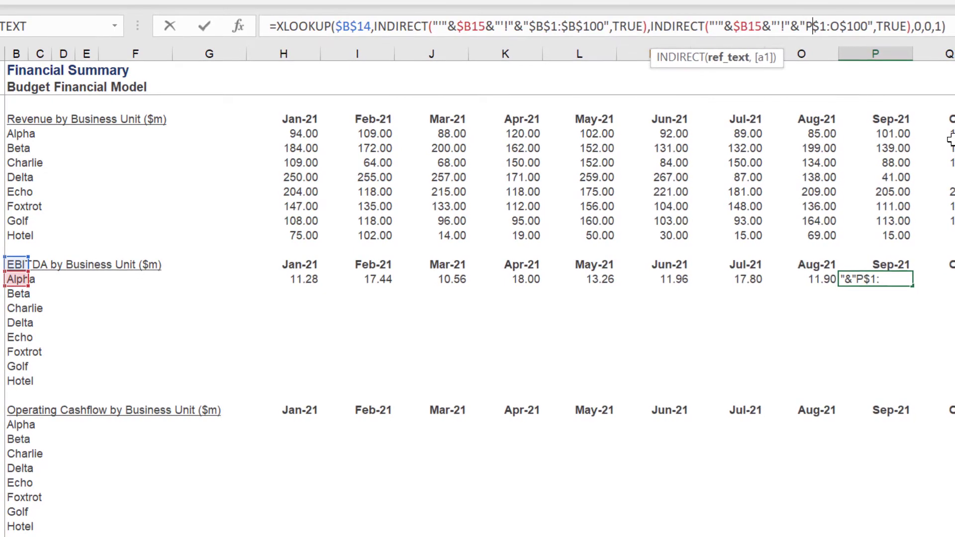
key(Right)
key(Right)
key(Right)
key(Right)
key(BackSpace)
text(P)
key(Return)
Fill Alpha's Oct-21 EBITDA with the formula repointed to column Q, giving 14.43
key(Up)
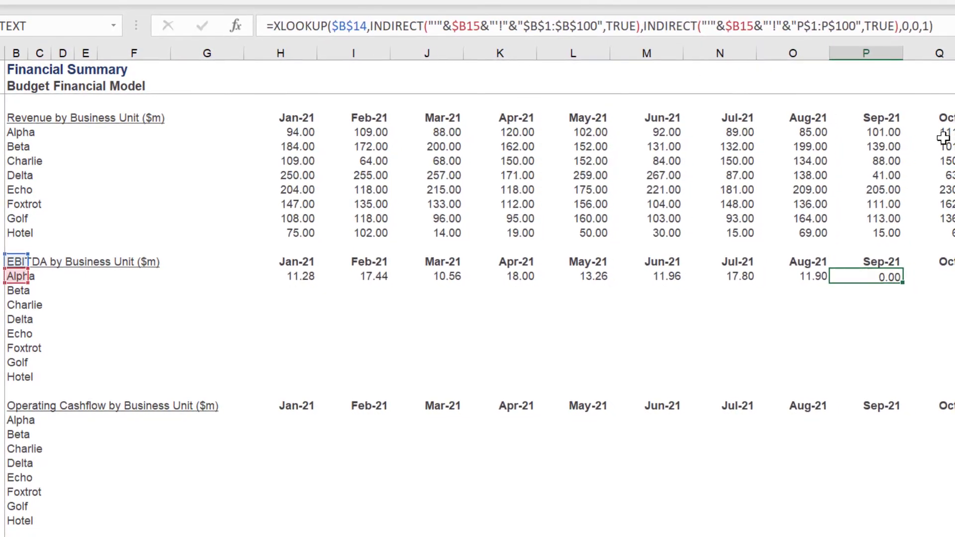
key(ctrl+c)
key(Right)
key(ctrl+v)
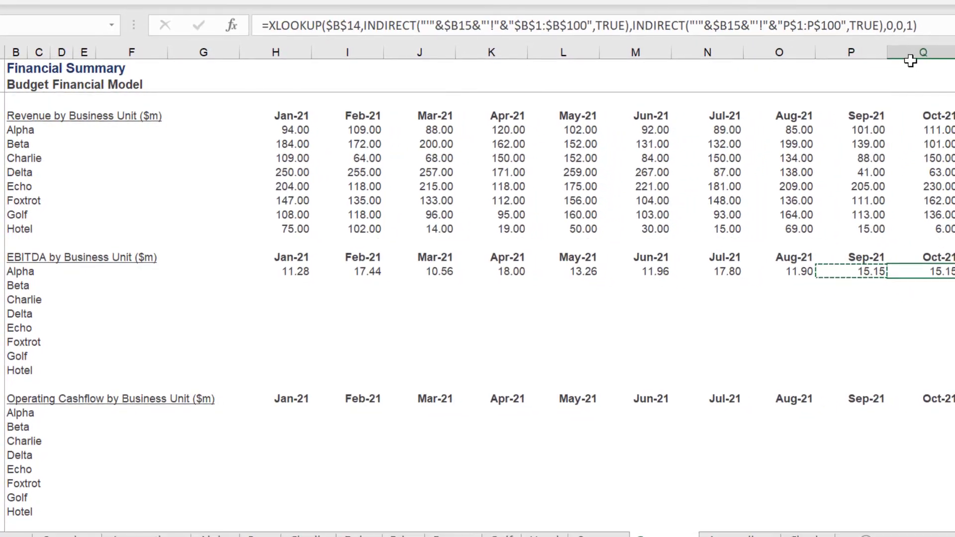
click(789, 26)
key(BackSpace)
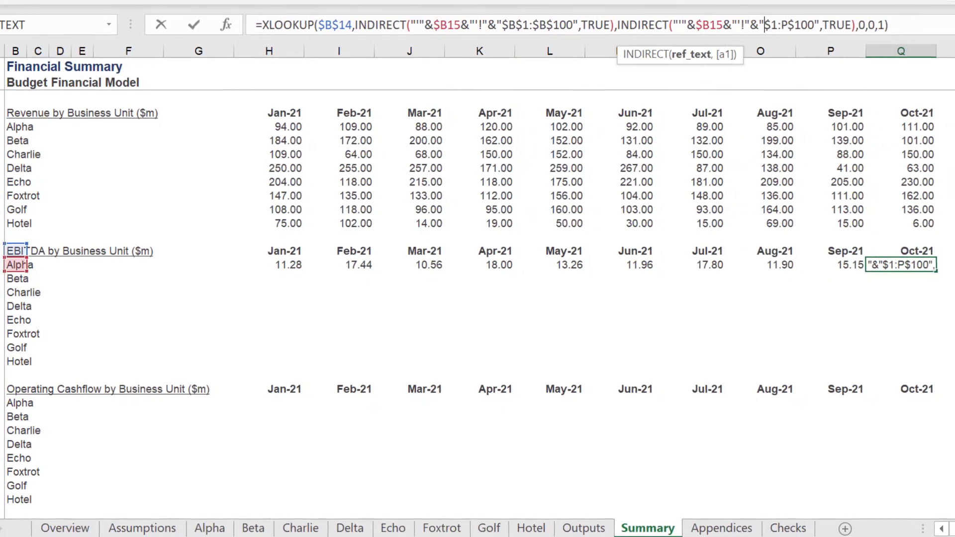
text(Q)
key(Right)
key(Right)
key(Right)
key(Right)
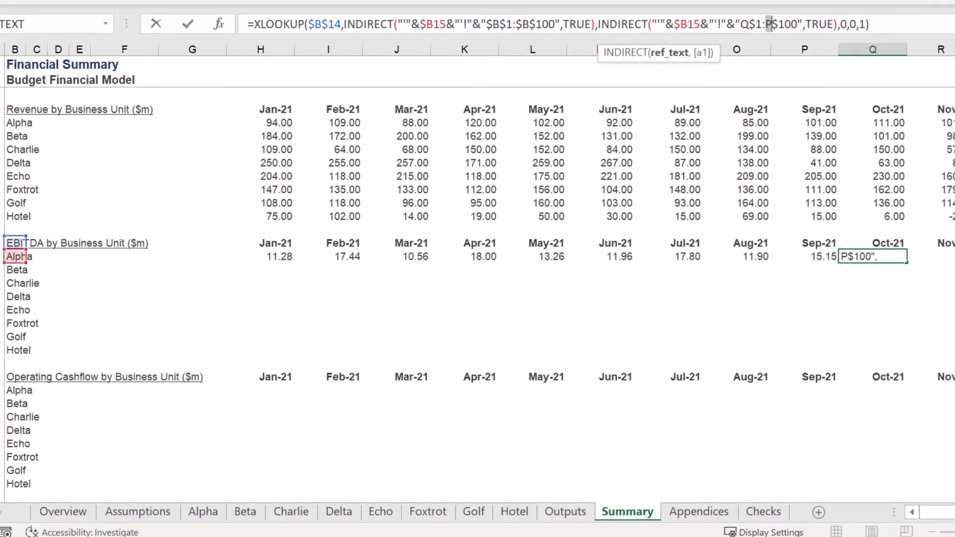
key(BackSpace)
text(Q)
key(Return)
Fill Alpha's Nov-21 EBITDA with the formula repointed to column R, giving 19.19
key(Up)
key(ctrl+c)
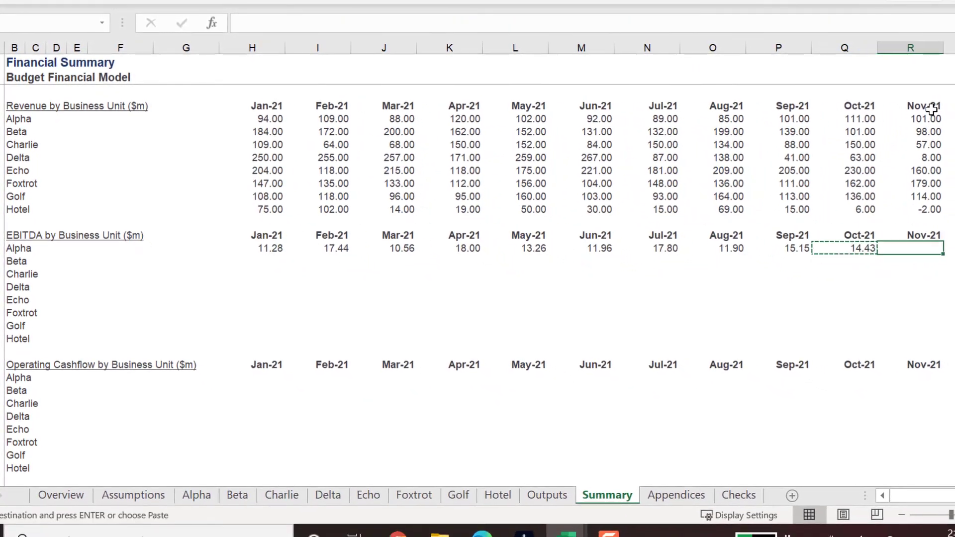
key(Right)
key(ctrl+v)
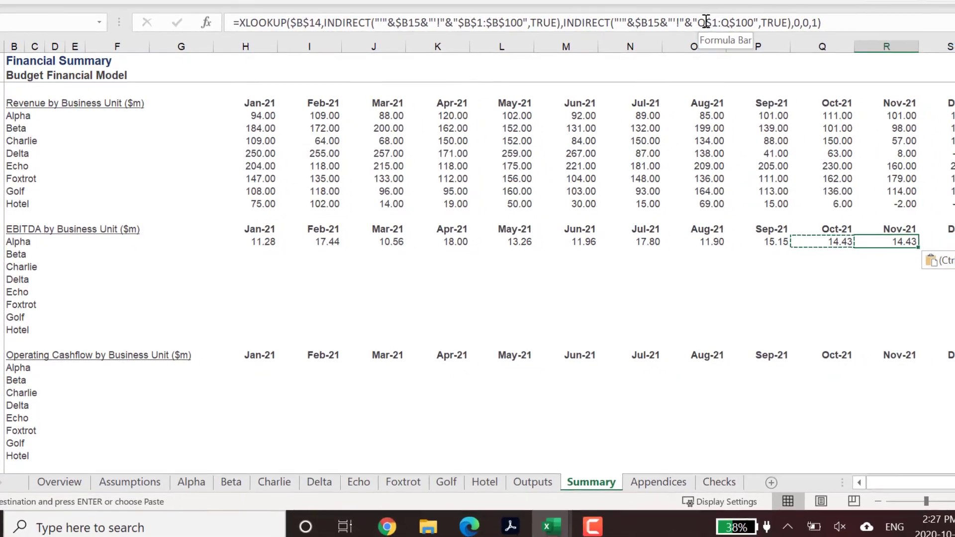
click(716, 22)
key(BackSpace)
text(R)
key(Right)
key(Right)
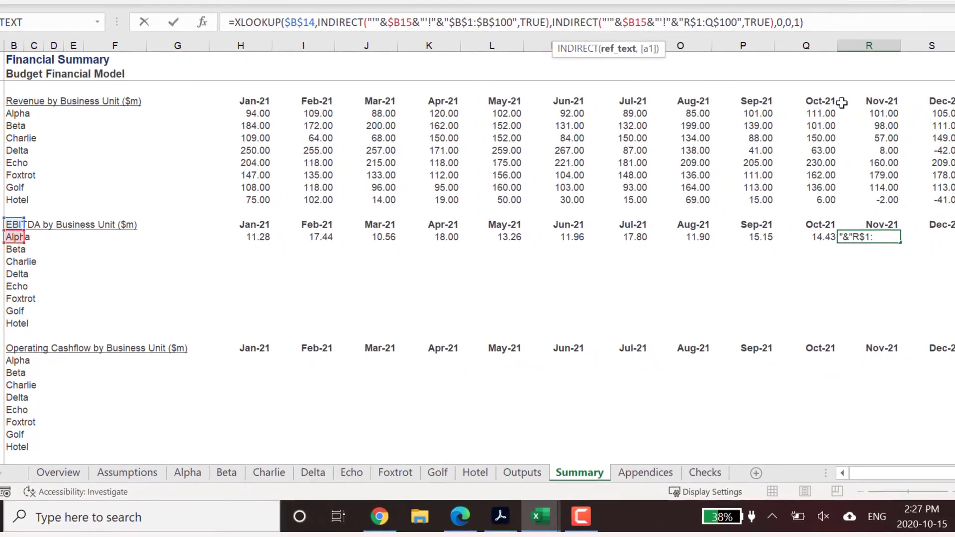
key(Right)
key(Right)
key(BackSpace)
text(R)
key(Return)
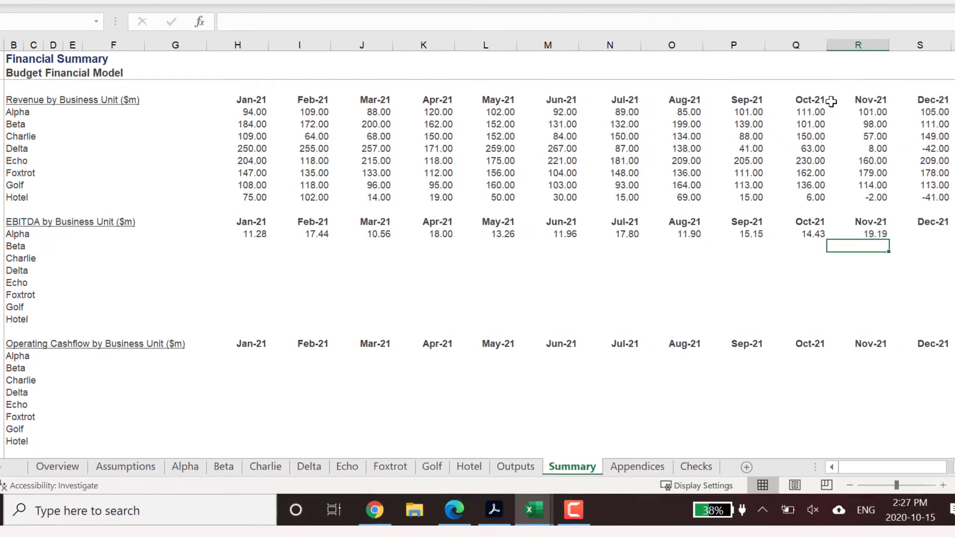
Fill Alpha's Dec-21 EBITDA with the range changed to S$1:S$100, returning 13.65
key(Up)
key(ctrl+c)
key(Right)
key(ctrl+v)
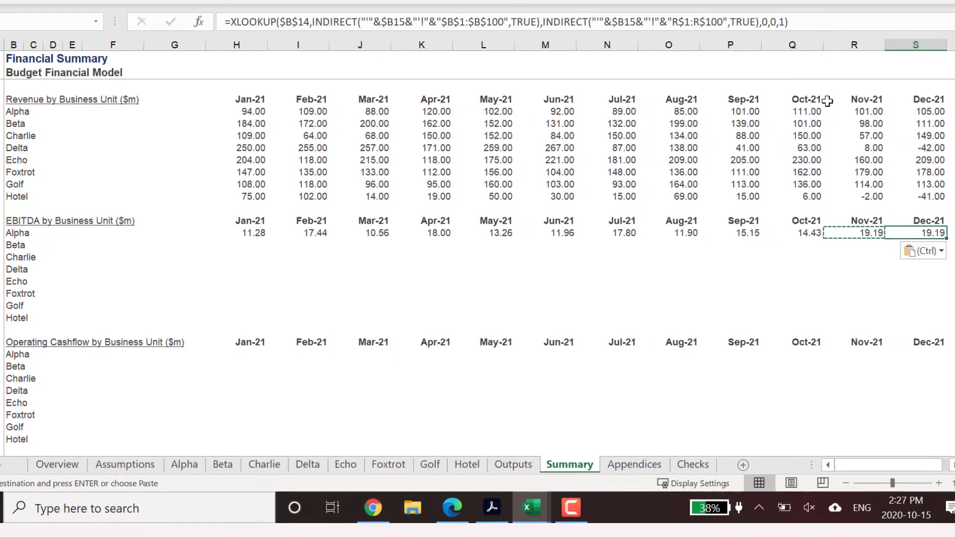
click(678, 24)
key(BackSpace)
text(S)
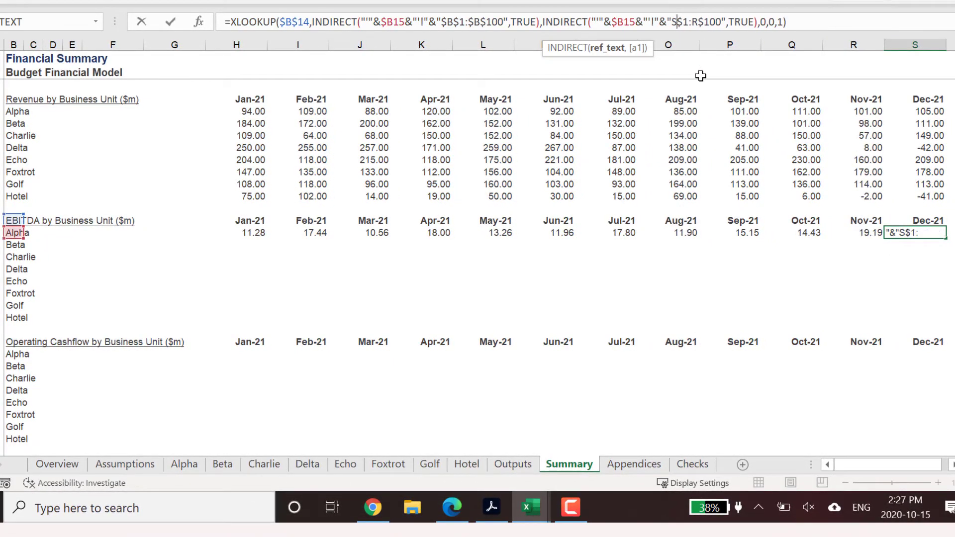
key(Right)
key(Right)
key(Right)
key(Right)
key(BackSpace)
text(S)
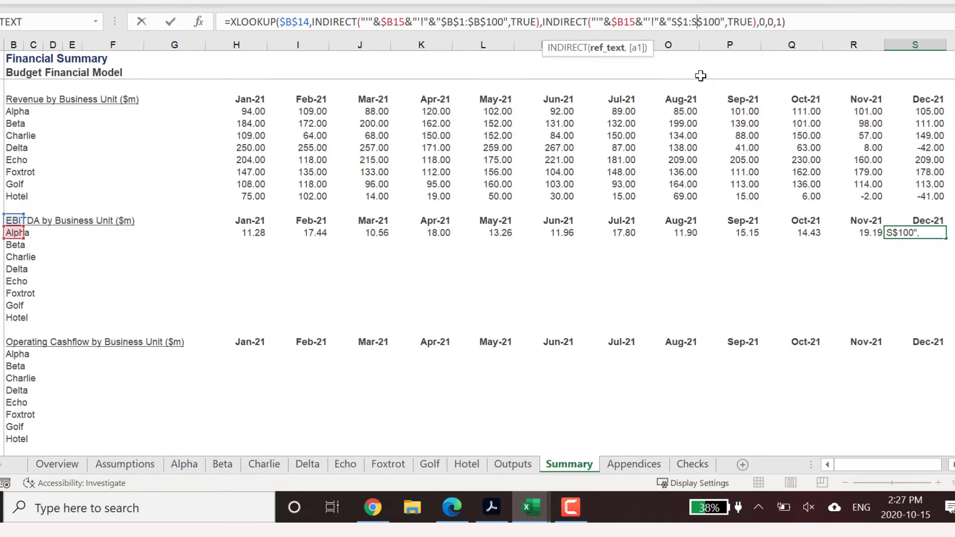
key(Return)
key(Up)
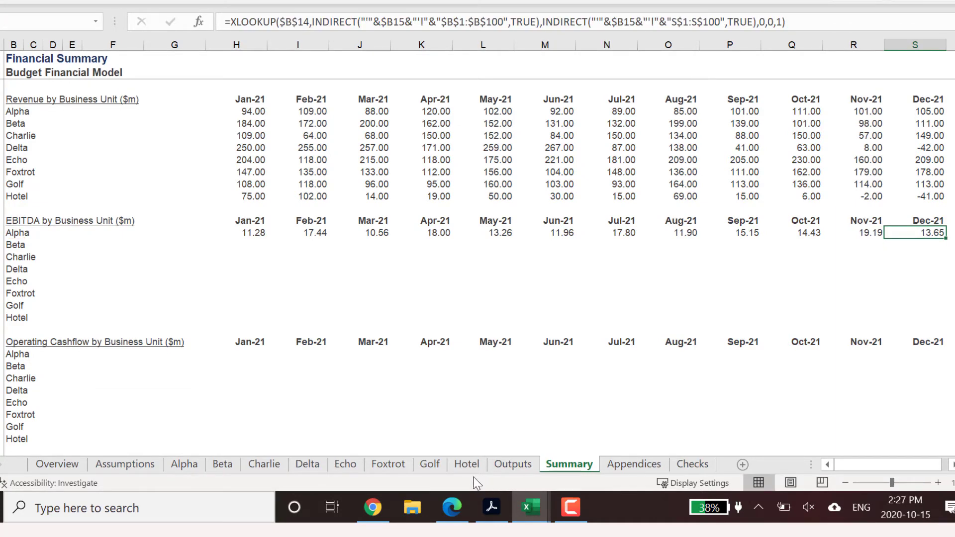
click(463, 465)
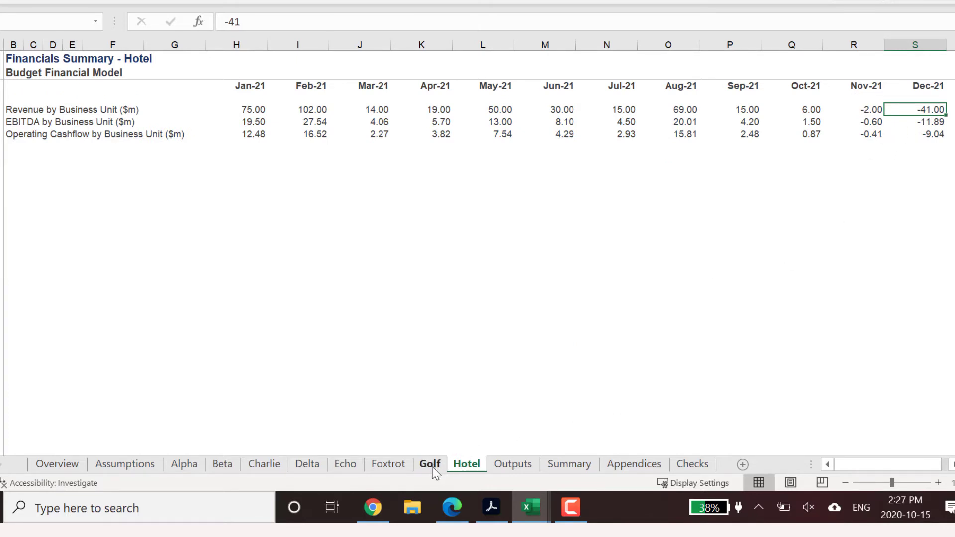
click(556, 466)
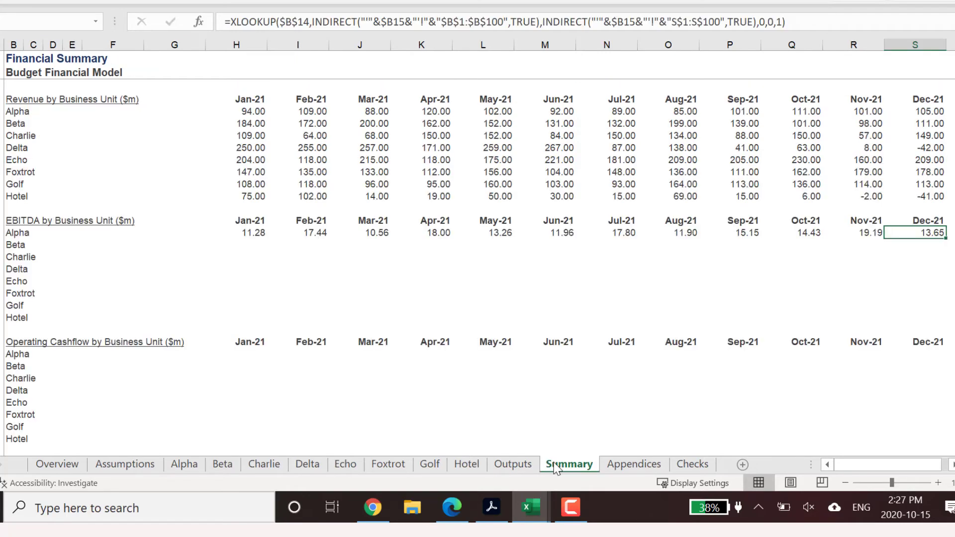
click(524, 22)
key(Escape)
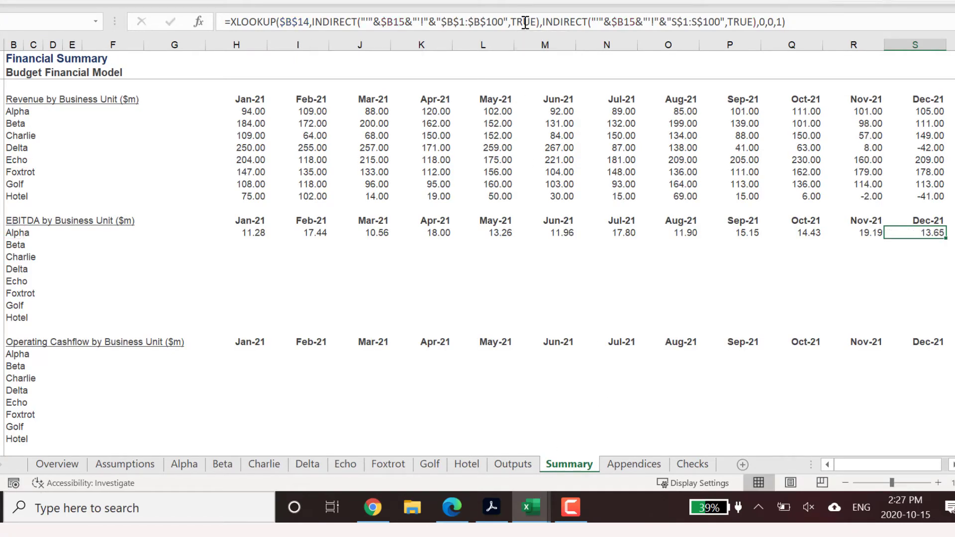
click(190, 462)
click(910, 121)
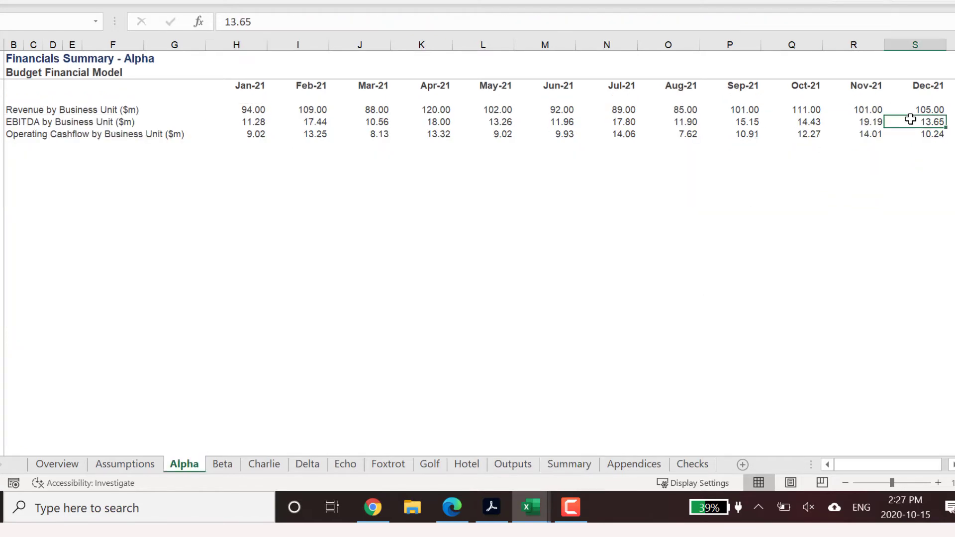
click(569, 468)
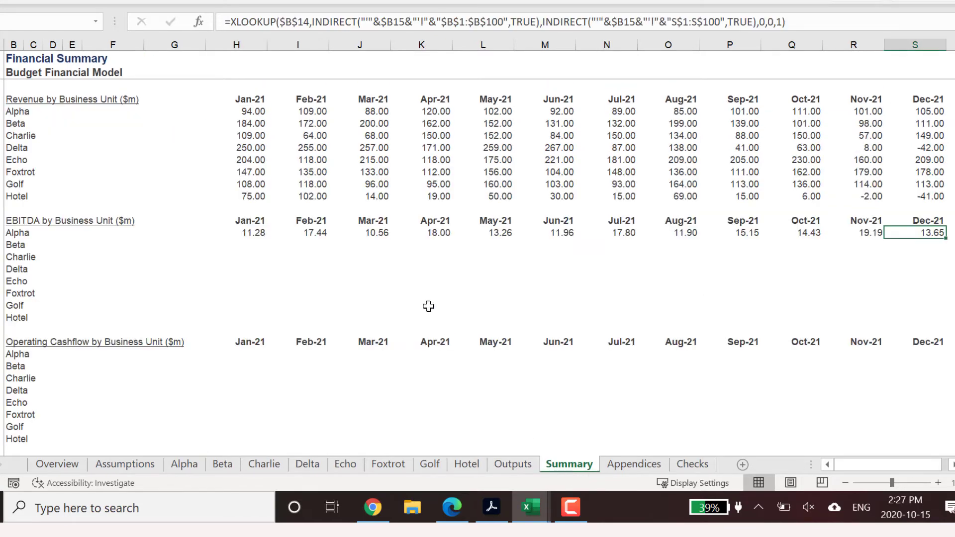
Fill Alpha's Jan–Dec-21 EBITDA formulas down through Hotel with Ctrl+D
click(252, 232)
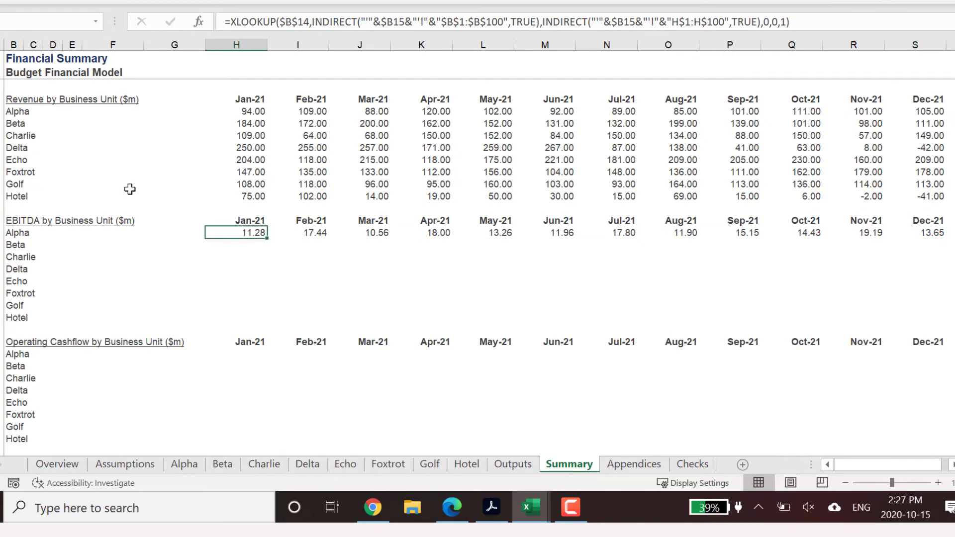
key(ctrl+shift+Right)
key(shift+Down)
key(shift+Down)
key(shift+Down)
key(shift+Down)
key(shift+Down)
key(shift+Down)
key(shift+Down)
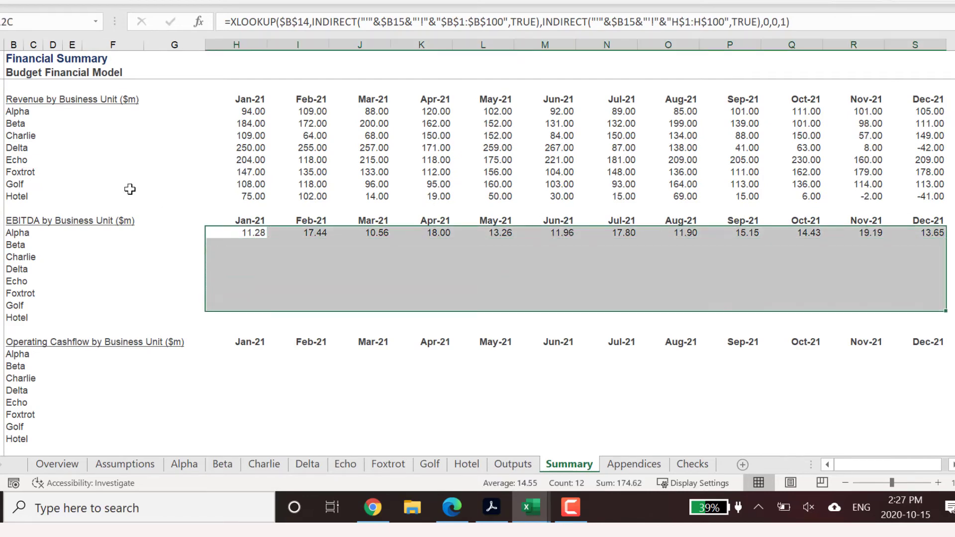
key(shift+Down)
key(ctrl+d)
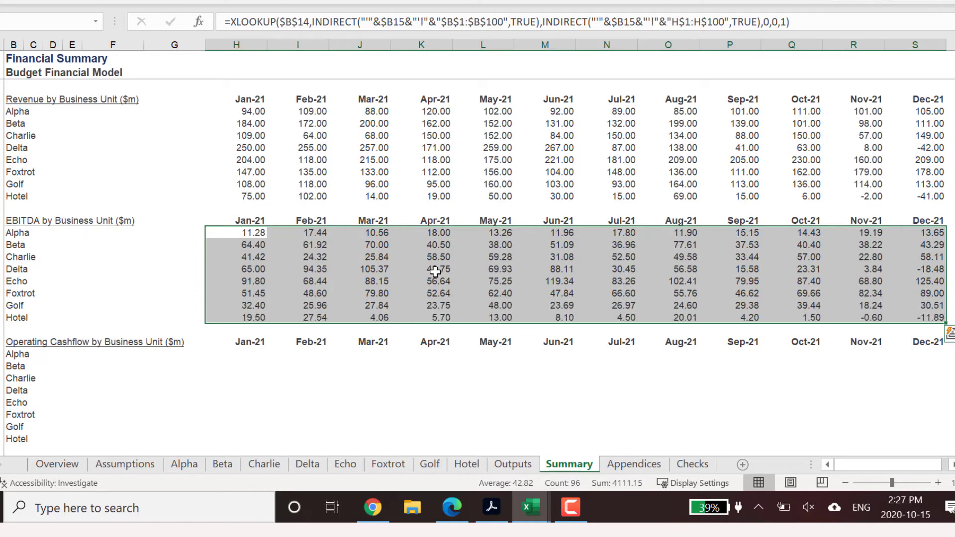
Verify Delta's May-21 EBITDA against the Delta sheet's 69.93
click(480, 272)
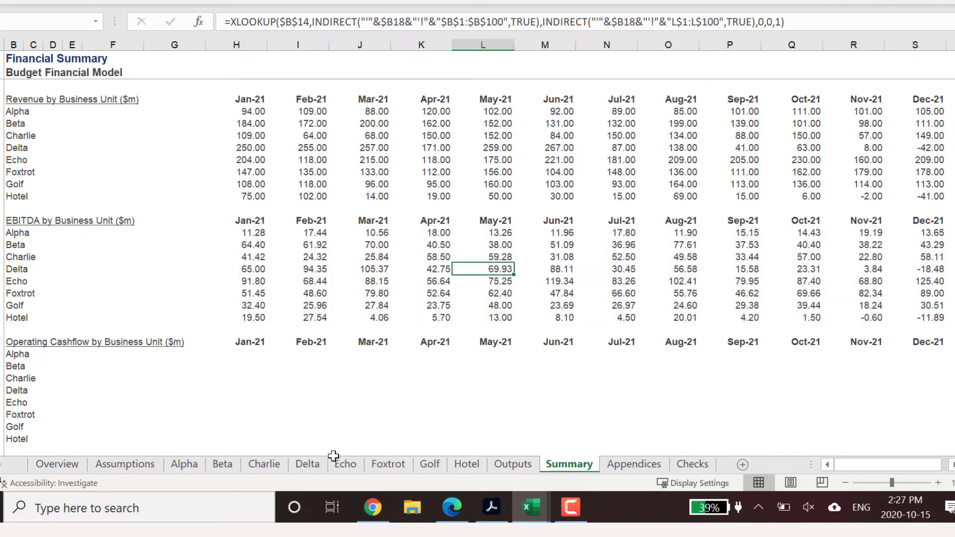
click(313, 466)
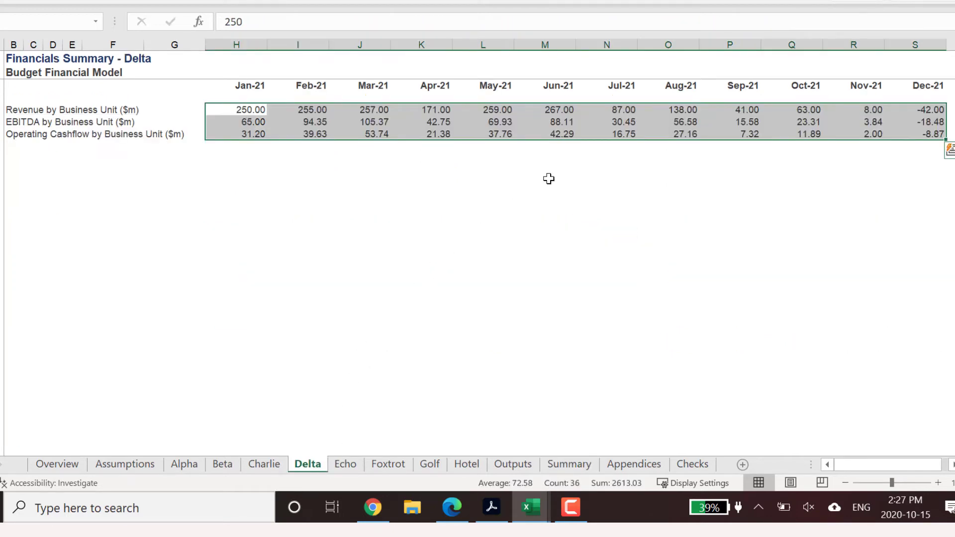
click(495, 121)
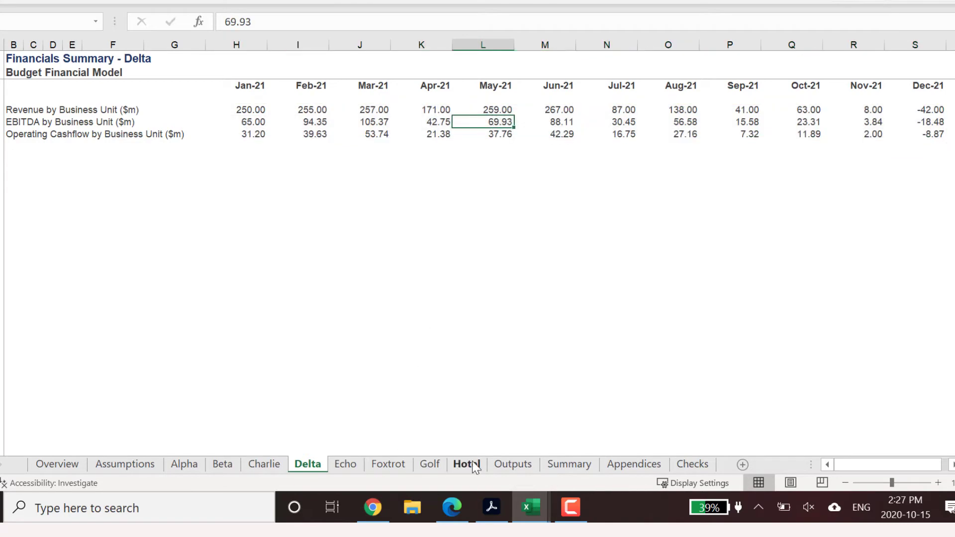
click(567, 464)
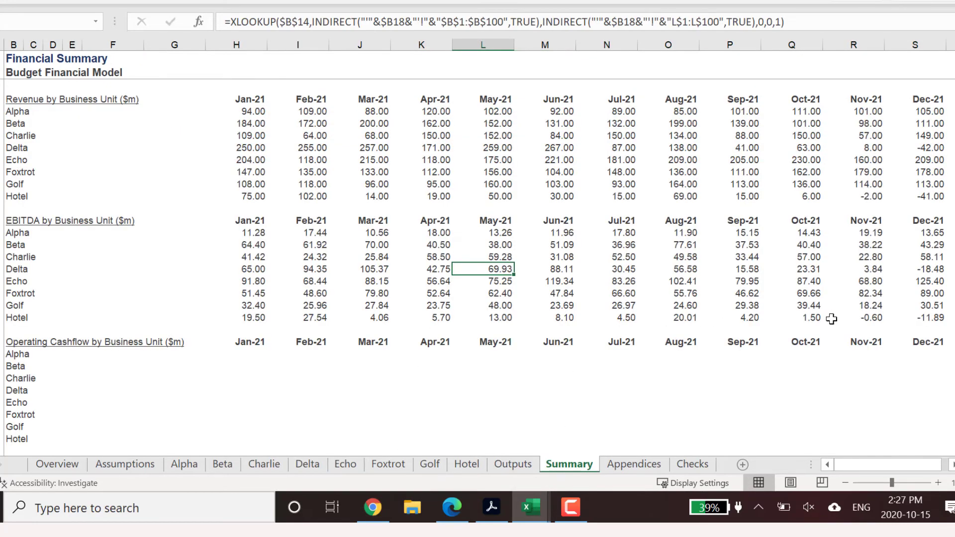
Verify Foxtrot's Dec-21 EBITDA of 89.00 against the Foxtrot sheet
click(911, 289)
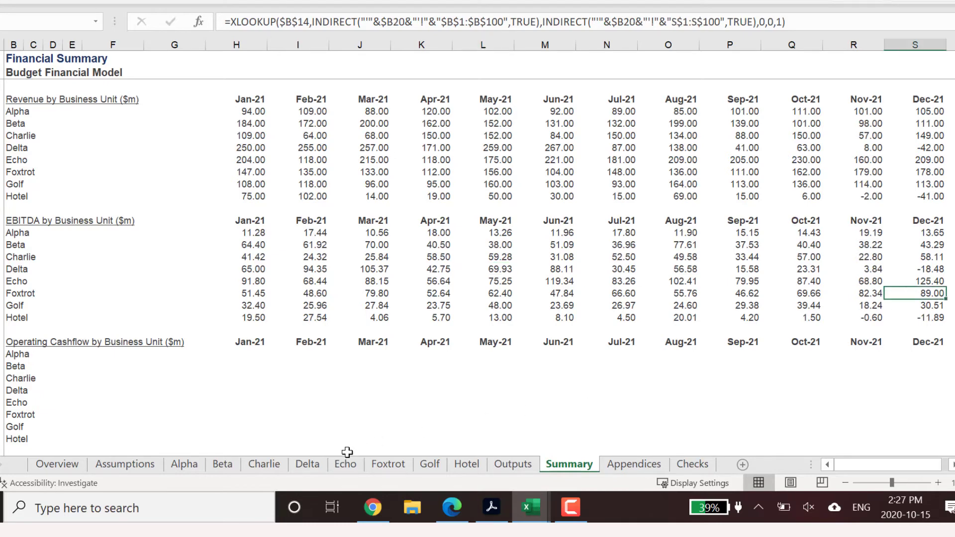
click(388, 465)
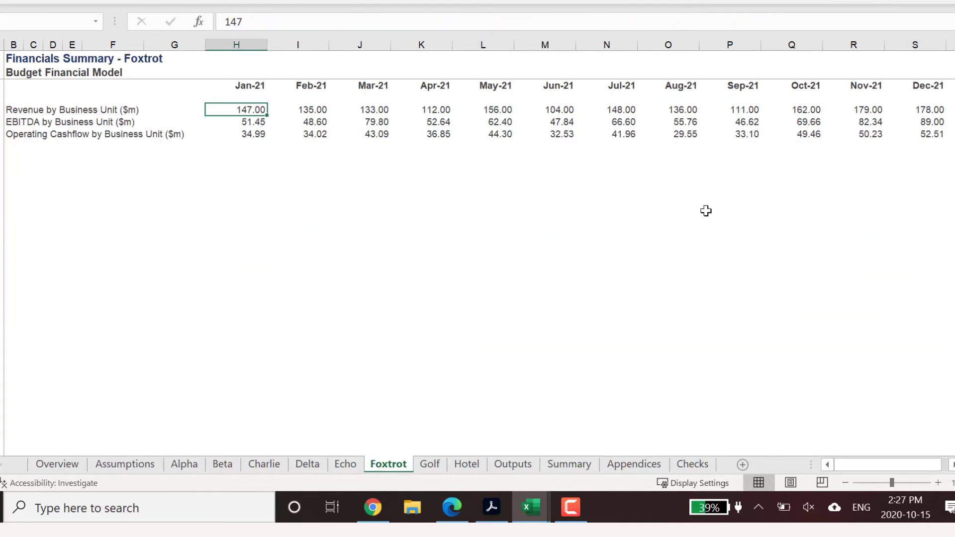
click(905, 123)
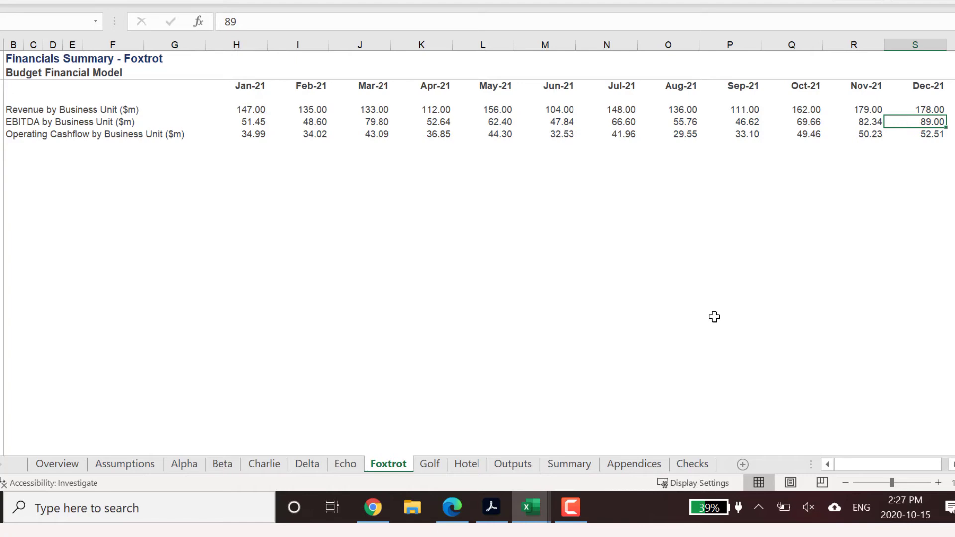
click(569, 464)
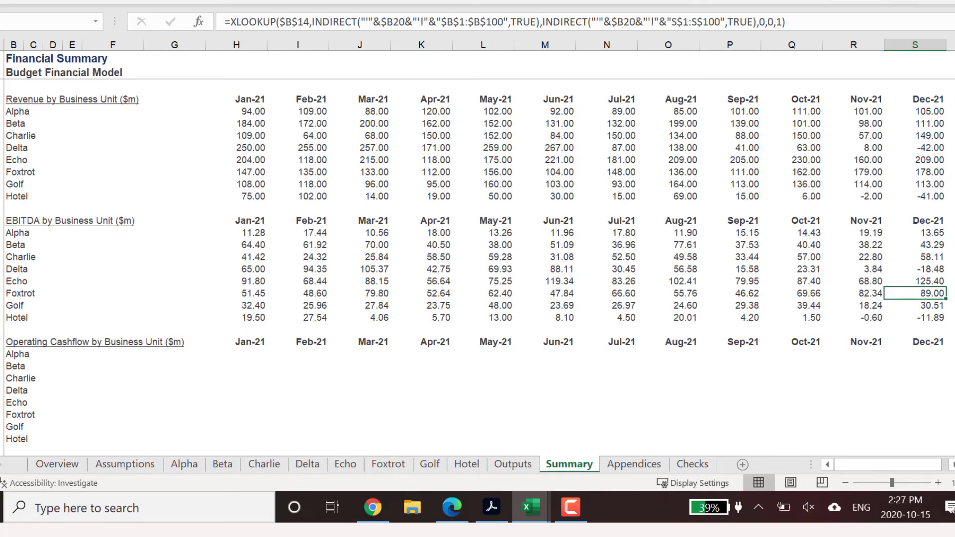
scroll(476, 261, down, 4)
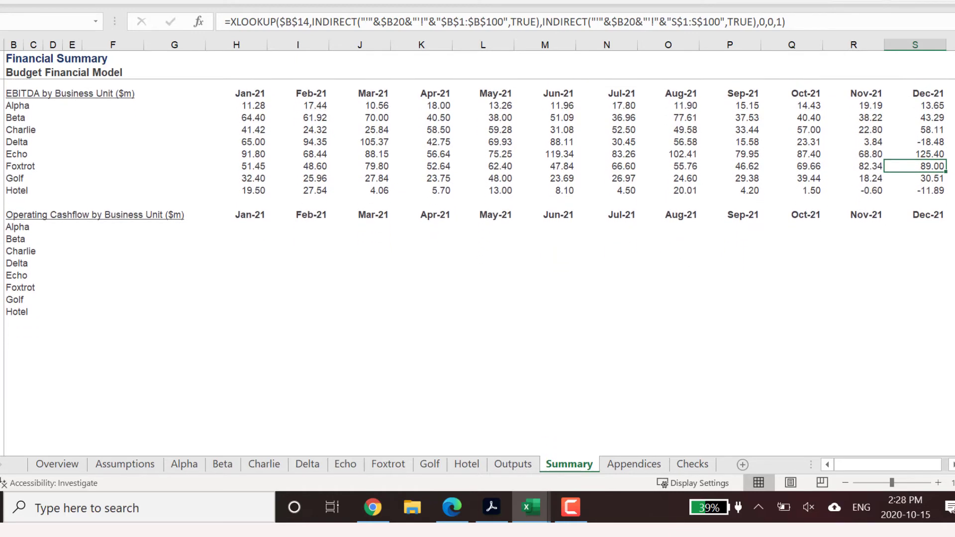
Start Alpha's Jan-21 Operating Cashflow formula as XLOOKUP on the absolute label $B$24
click(237, 221)
click(274, 16)
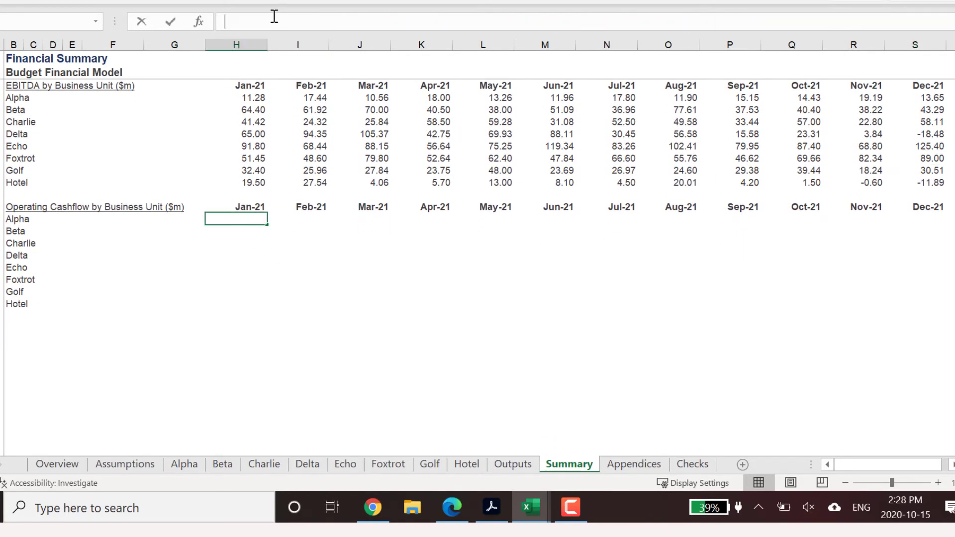
text(=XLO)
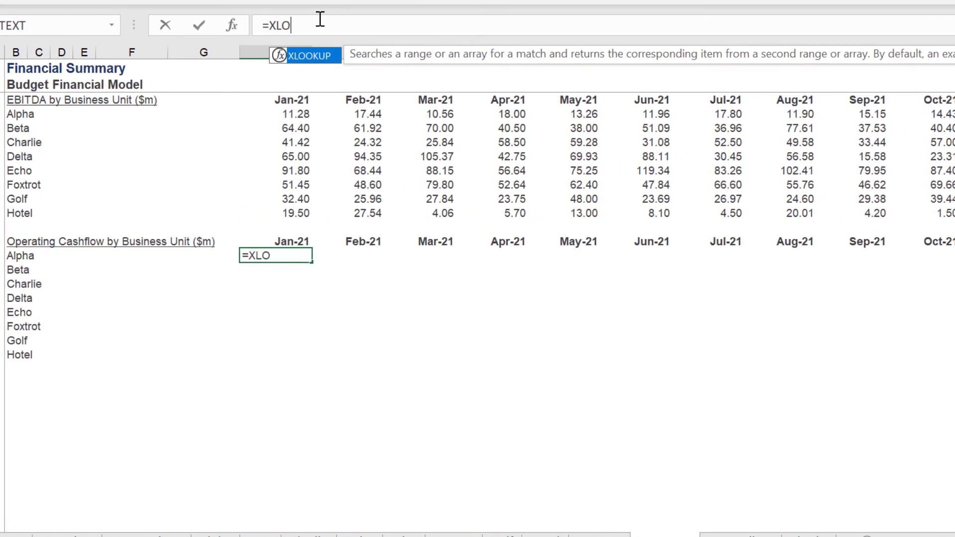
key(Tab)
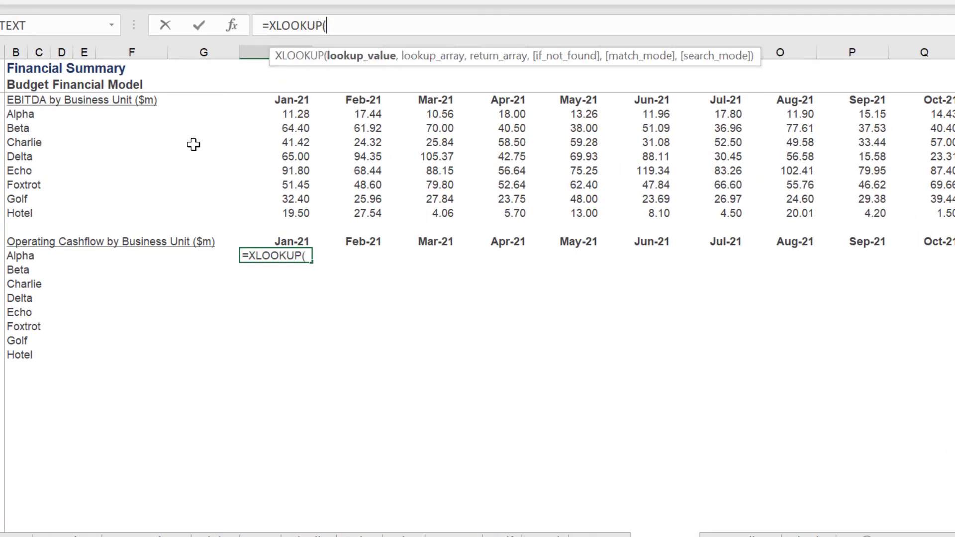
click(10, 242)
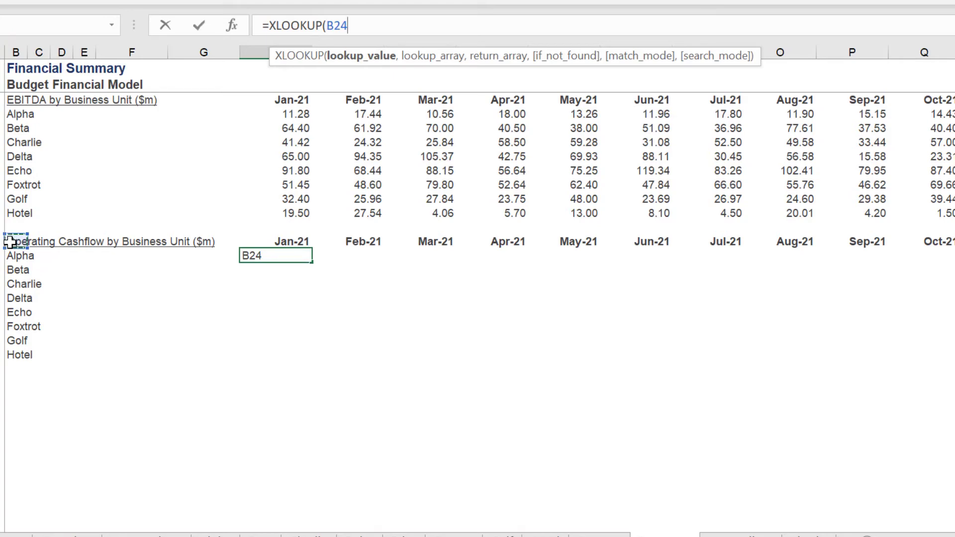
key(F4)
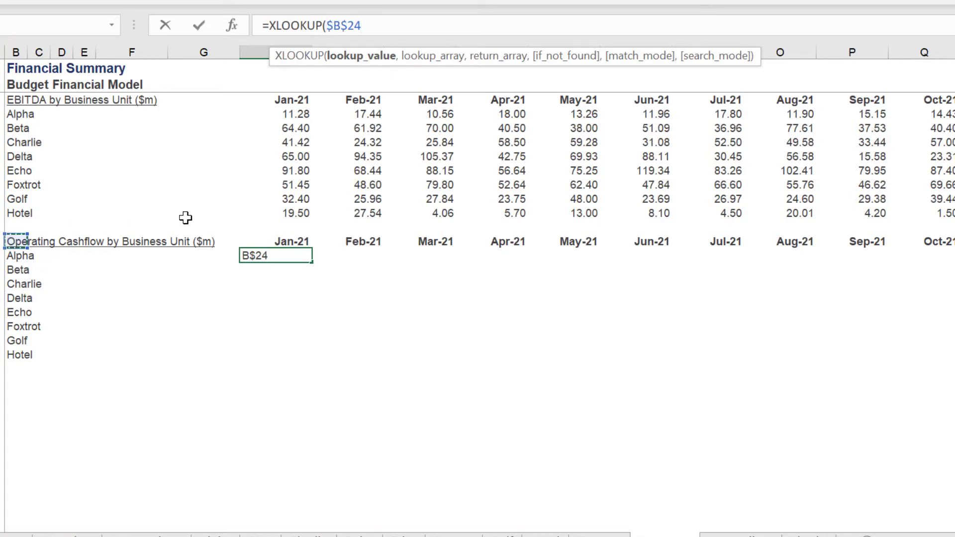
Add an INDIRECT lookup array built from $B25 and "'!$B$1:$B$100"
text(,INDI)
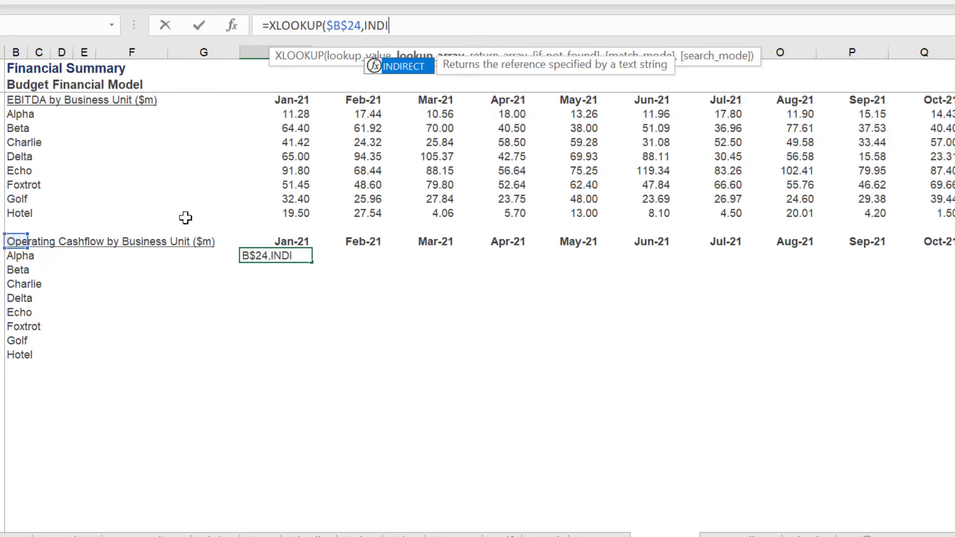
key(Tab)
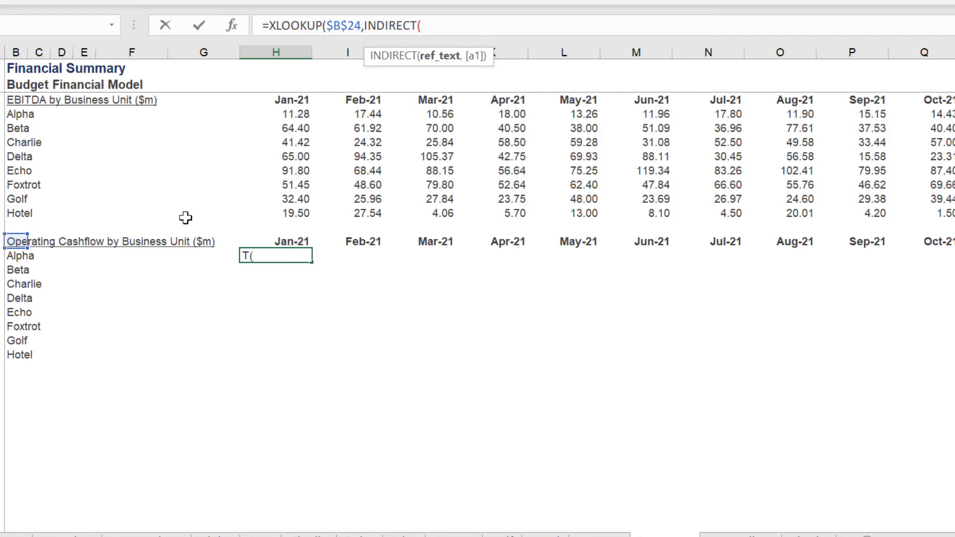
text(""&)
click(7, 255)
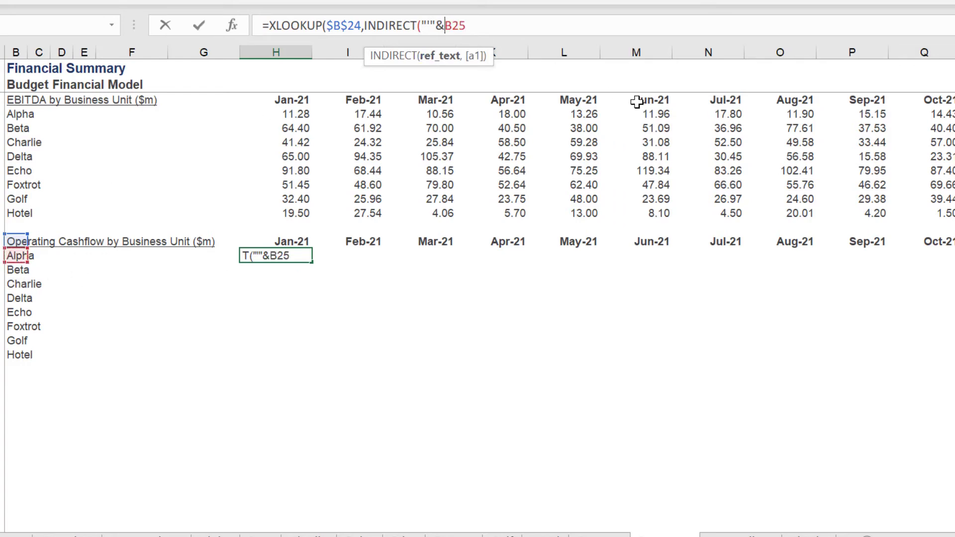
Complete the lookup array as INDIRECT("'"&$B25&"'!"&"$B$1:$B$100",TRUE) and begin a second INDIRECT
text($B25&")
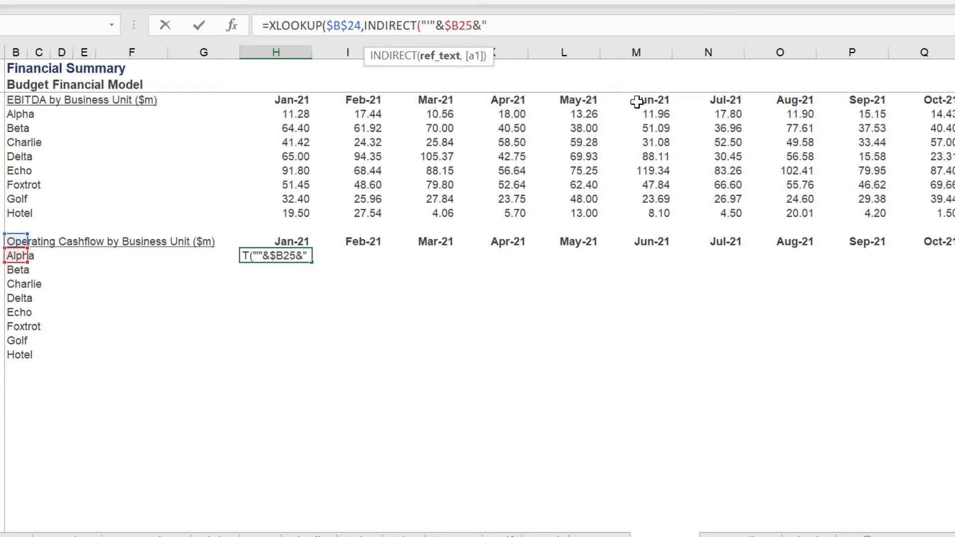
text('!"&"$B$1:$B$100",)
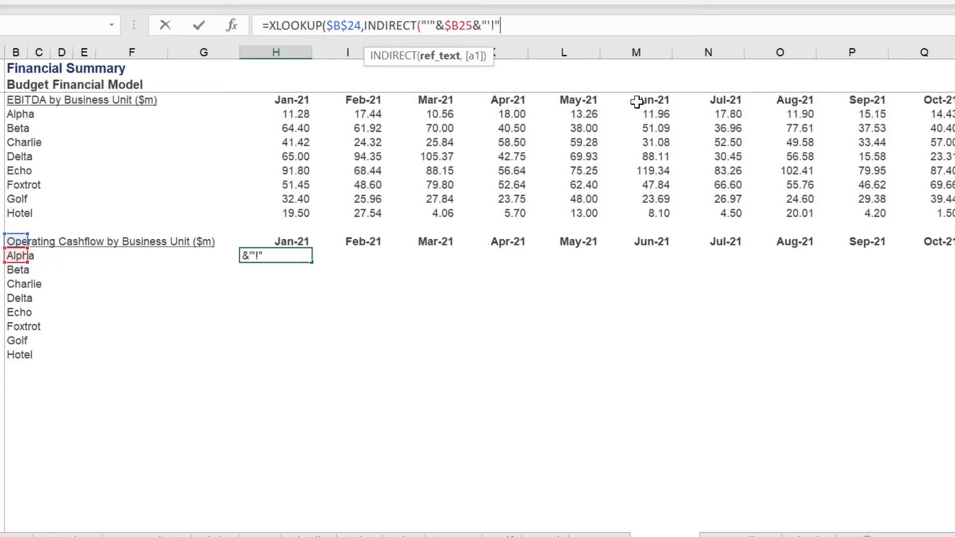
Add an INDIRECT lookup array built from $B25 and "'!$B$1:$B$100"
Complete the lookup array as INDIRECT("'"&$B25&"'!"&"$B$1:$B$100",TRUE) and begin a second INDIRECT
text("&"$B$1)
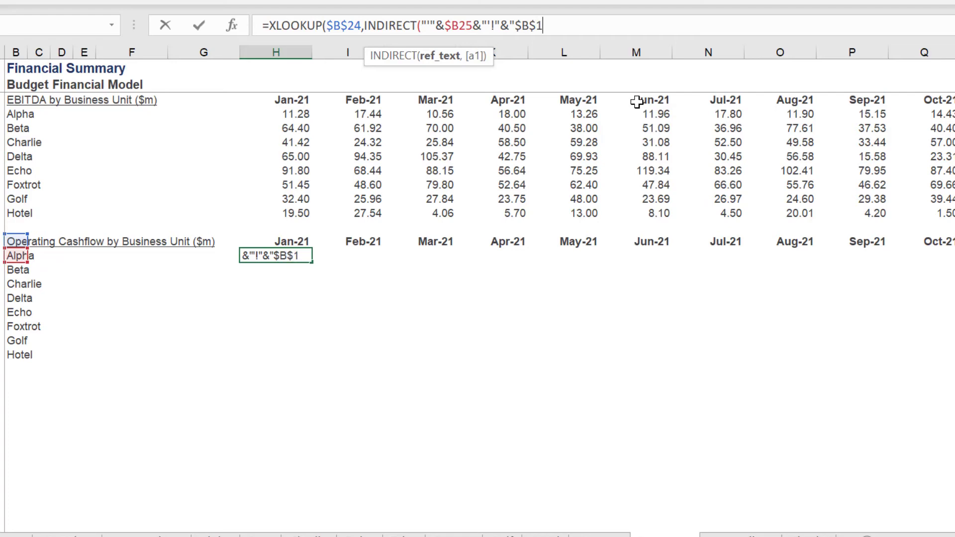
text(:$B$100)
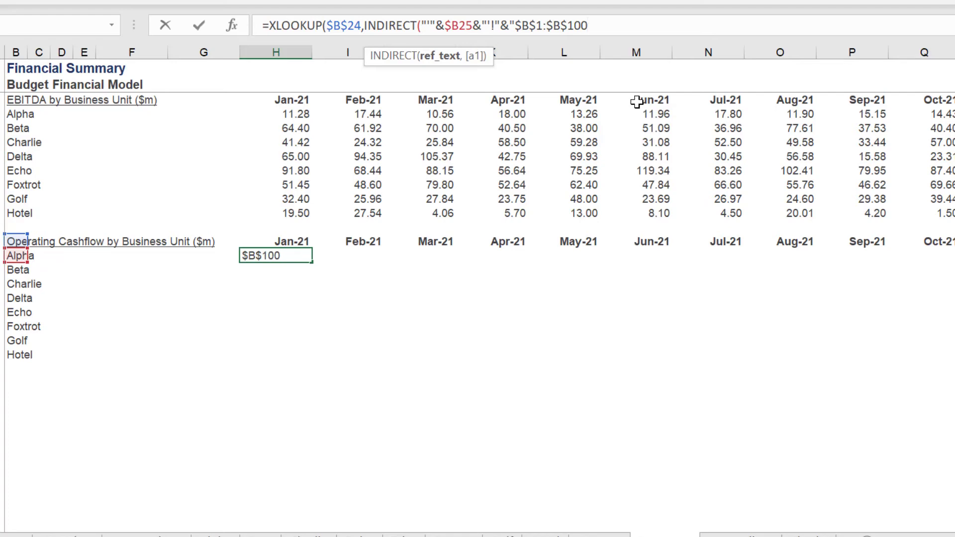
text(",)
key(Down)
key(Tab)
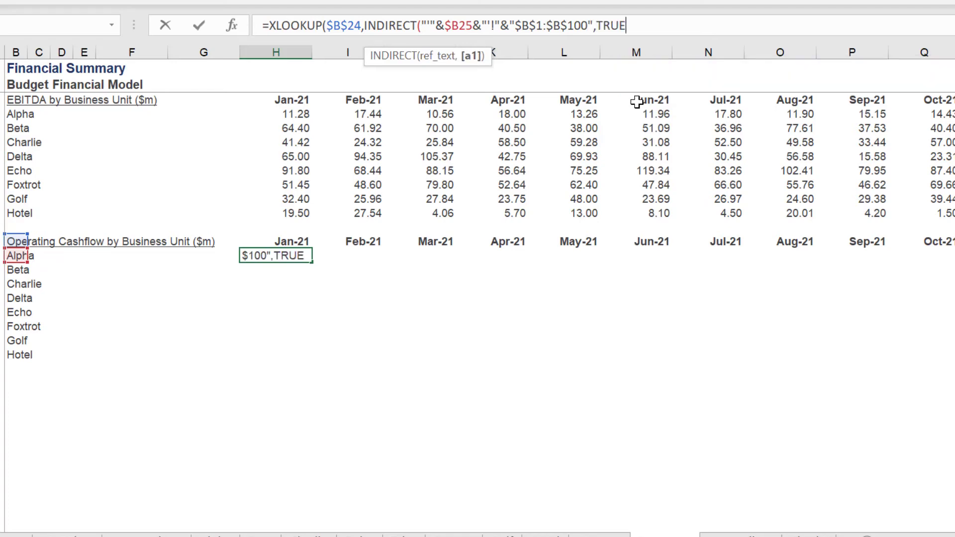
text())
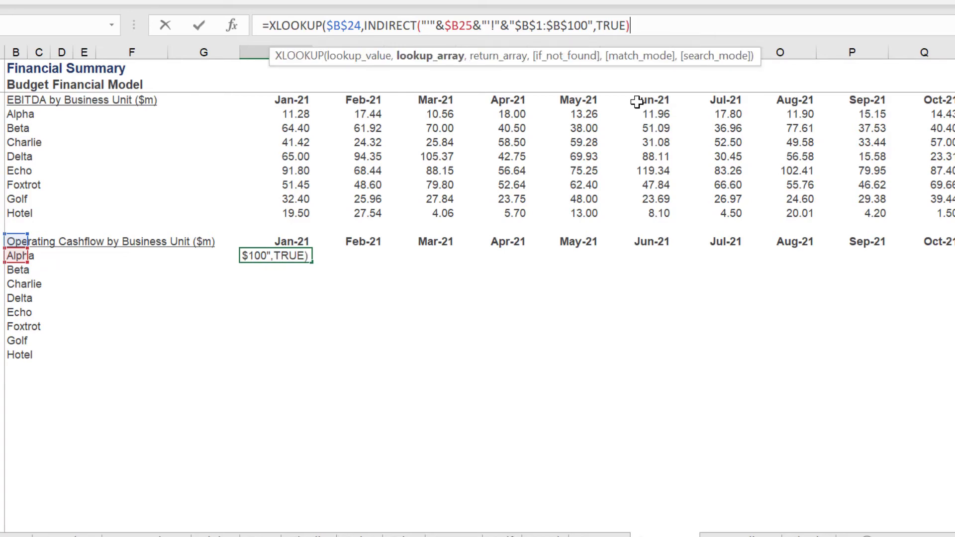
text(,)
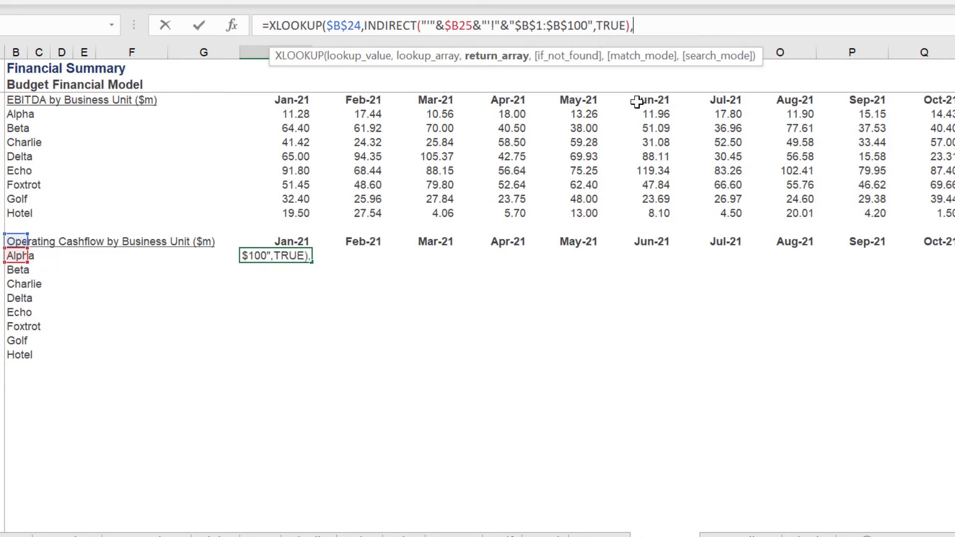
text(ind)
Add the return array INDIRECT("'"&$B25&"'!"&"H$1:H$100",TRUE) with arguments 0,0,1, and commit the formula
key(Down)
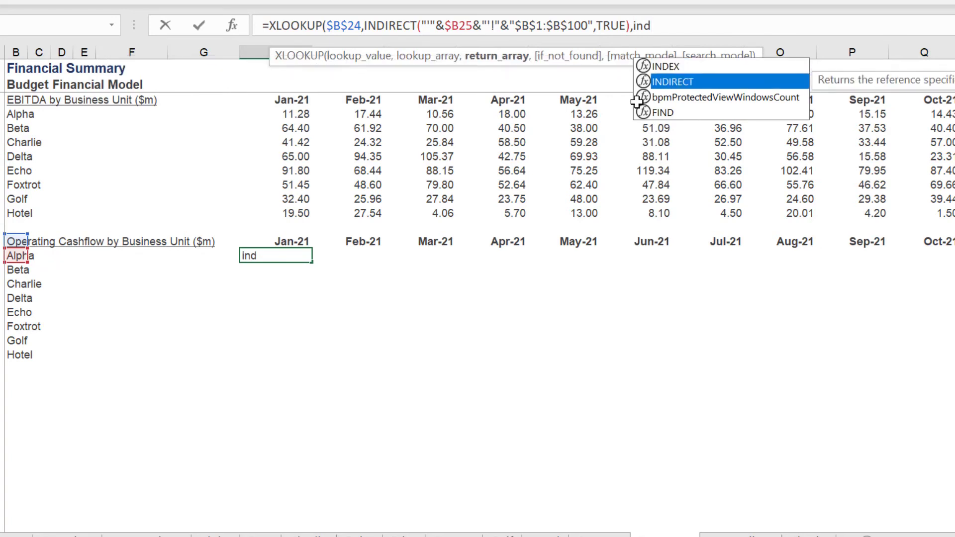
key(Tab)
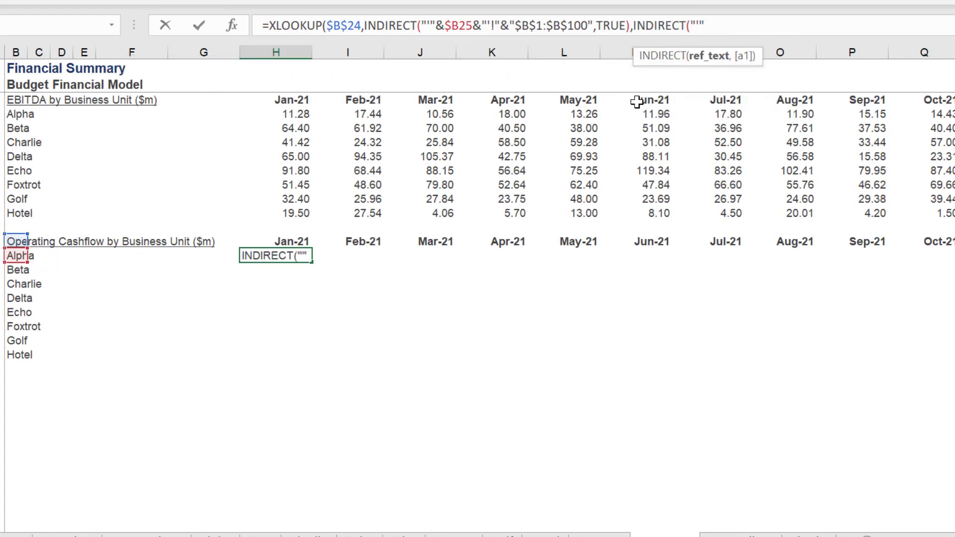
text("'"&)
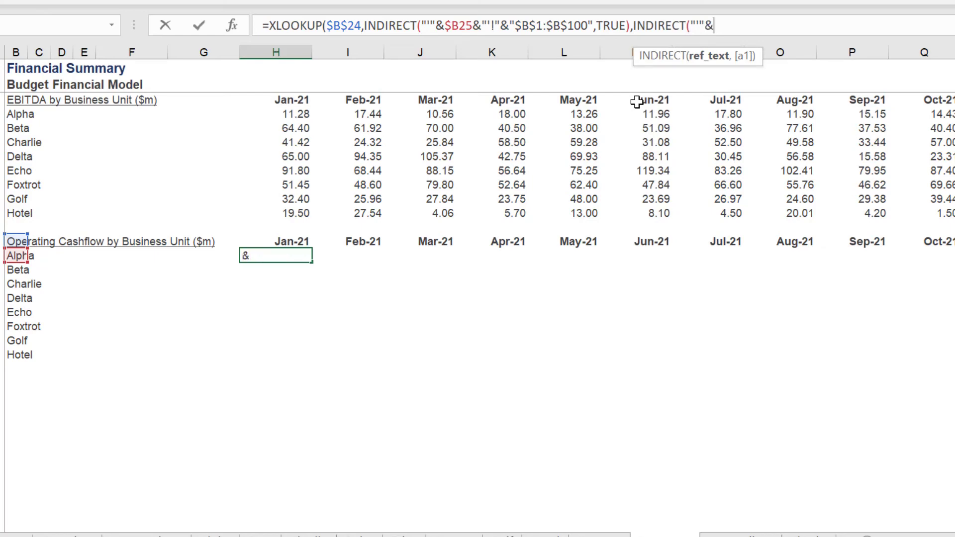
click(20, 256)
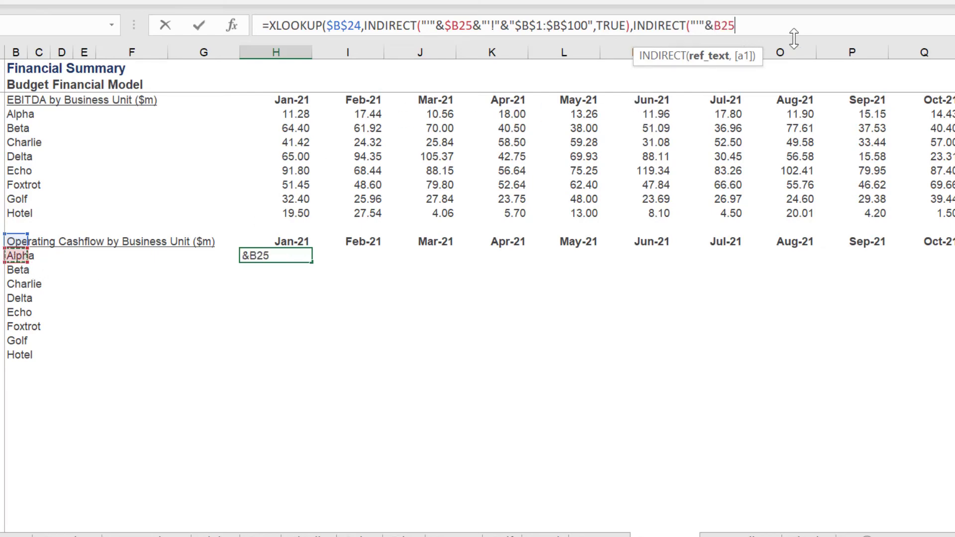
click(715, 26)
text($)
key(Right)
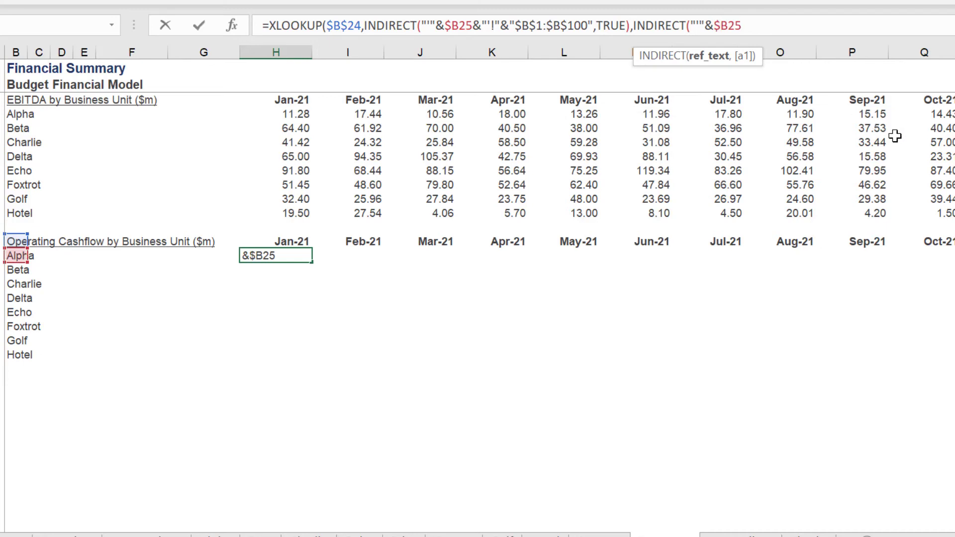
text(&")
text('!"&"H)
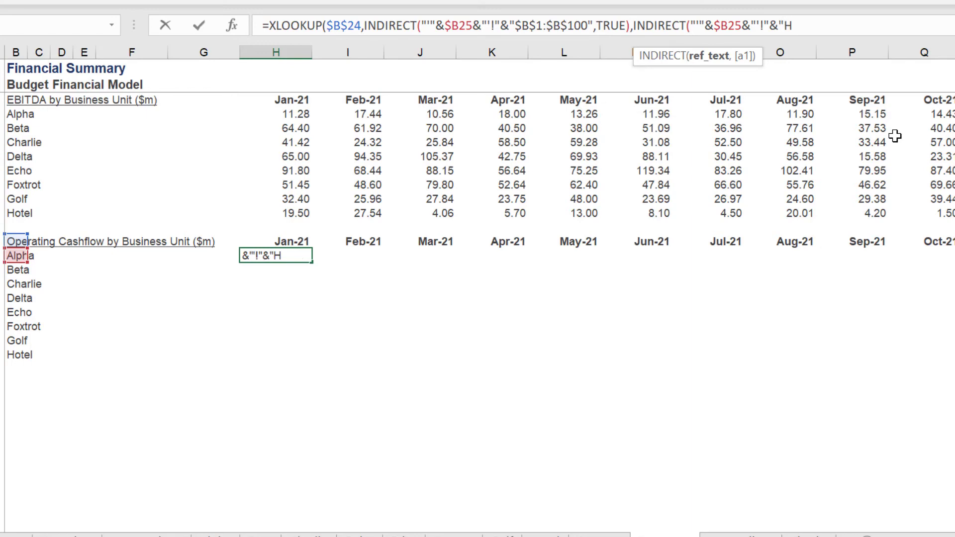
text($1:H$100)
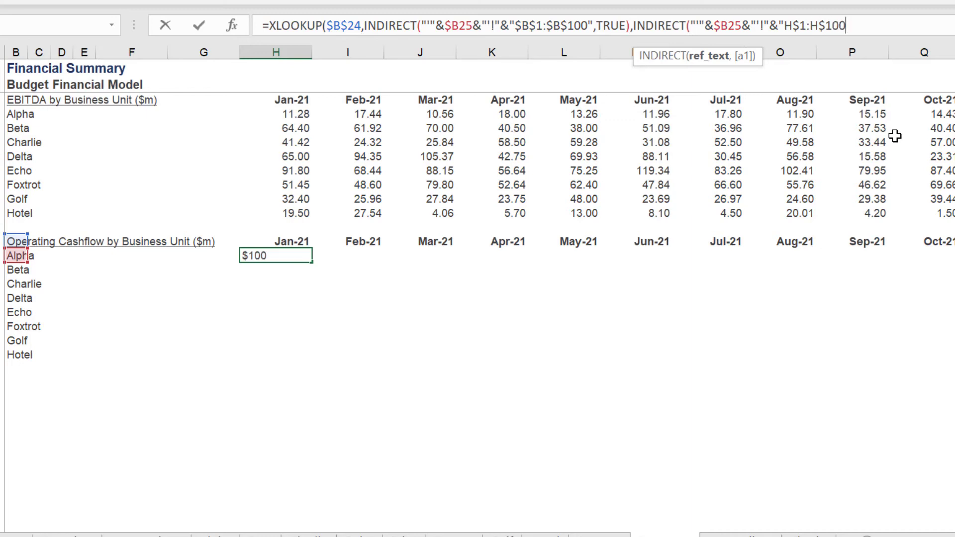
text(",TRUE)
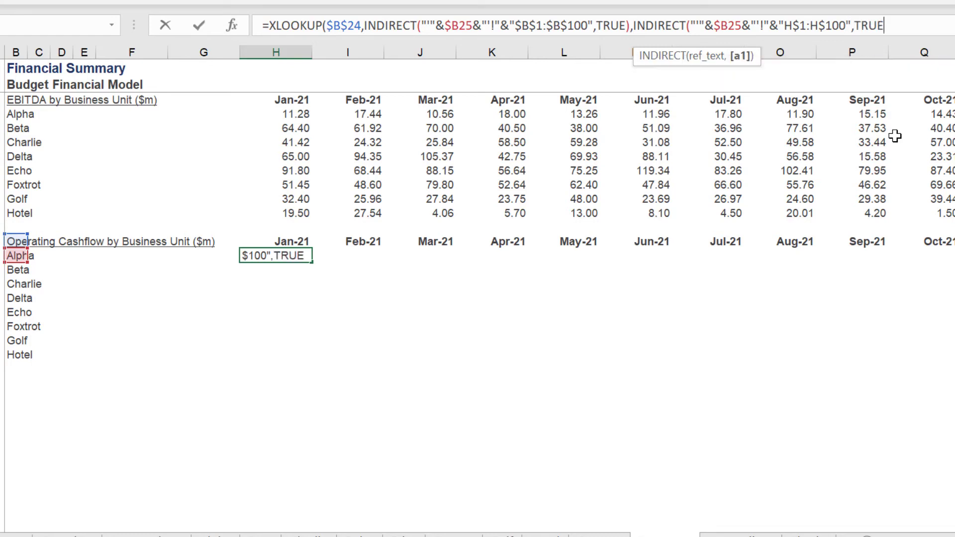
text(),)
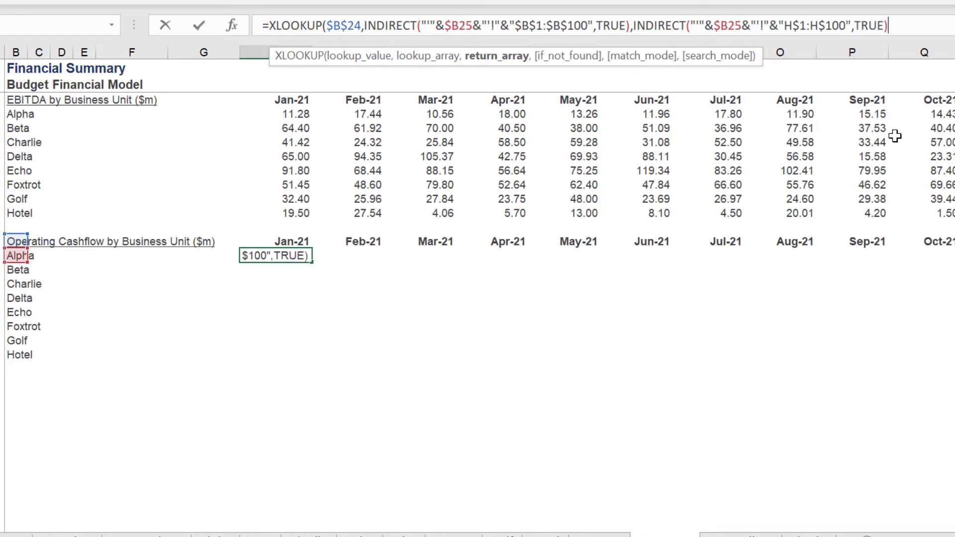
text(0,0)
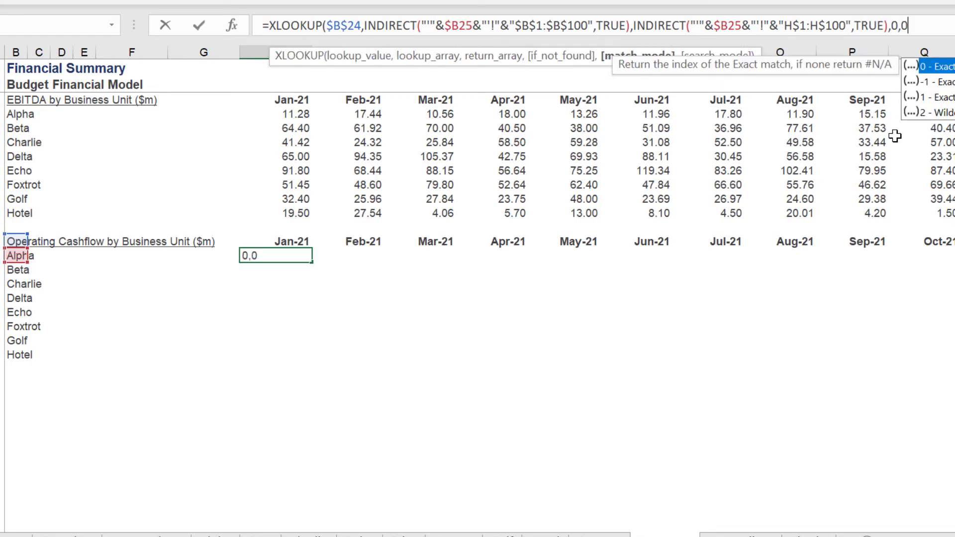
text(,1))
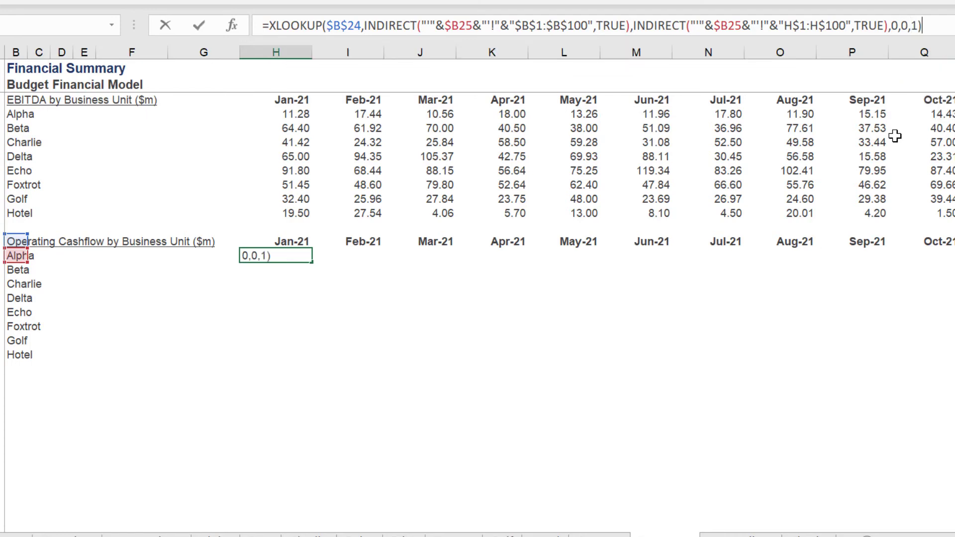
key(Return)
key(Up)
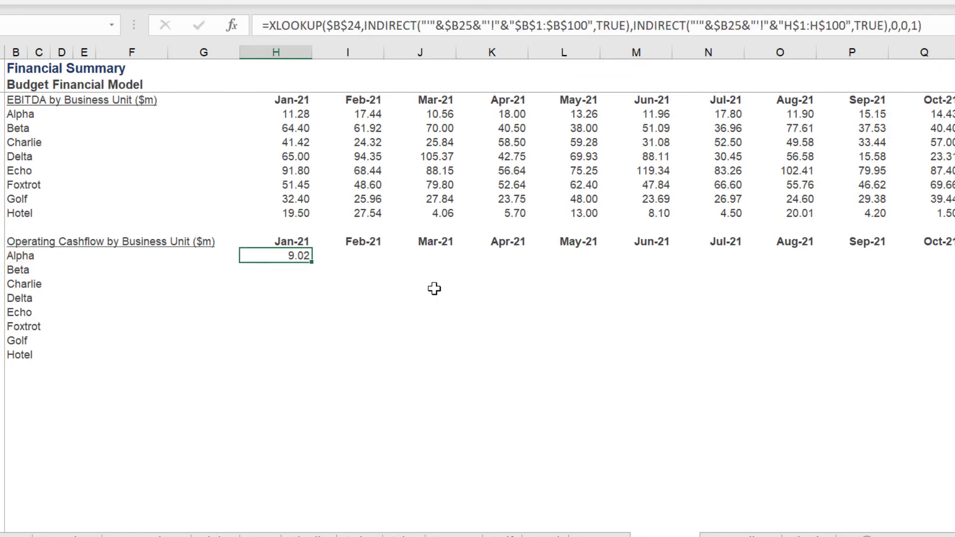
Confirm 9.02 against the Alpha sheet, then copy the H25 formula into Feb-21 (I25)
click(215, 534)
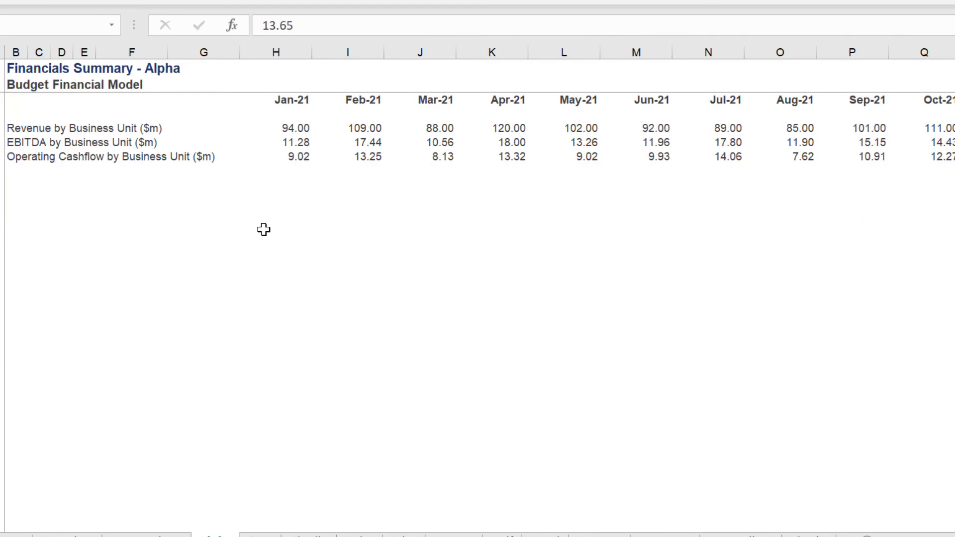
click(283, 153)
key(ctrl+Page_Up)
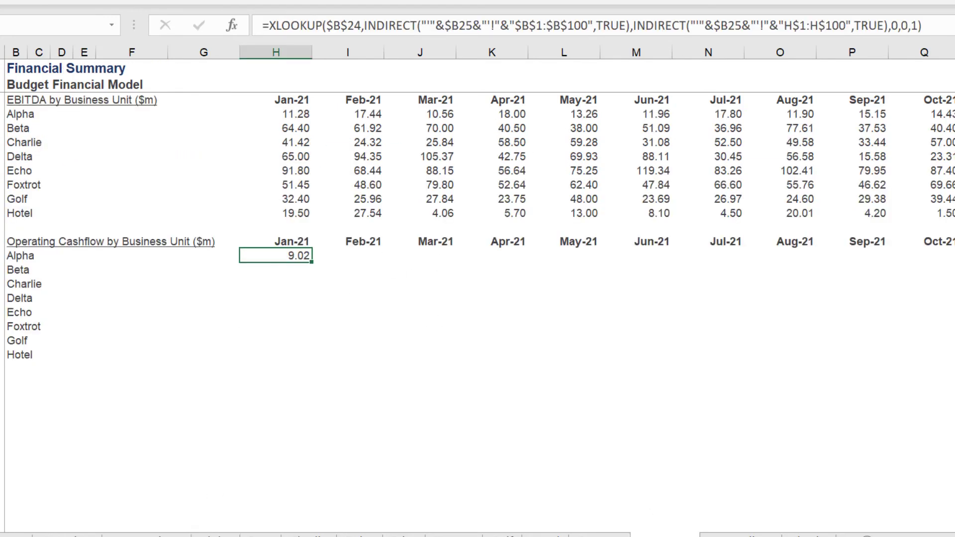
key(ctrl+c)
key(Right)
key(ctrl+v)
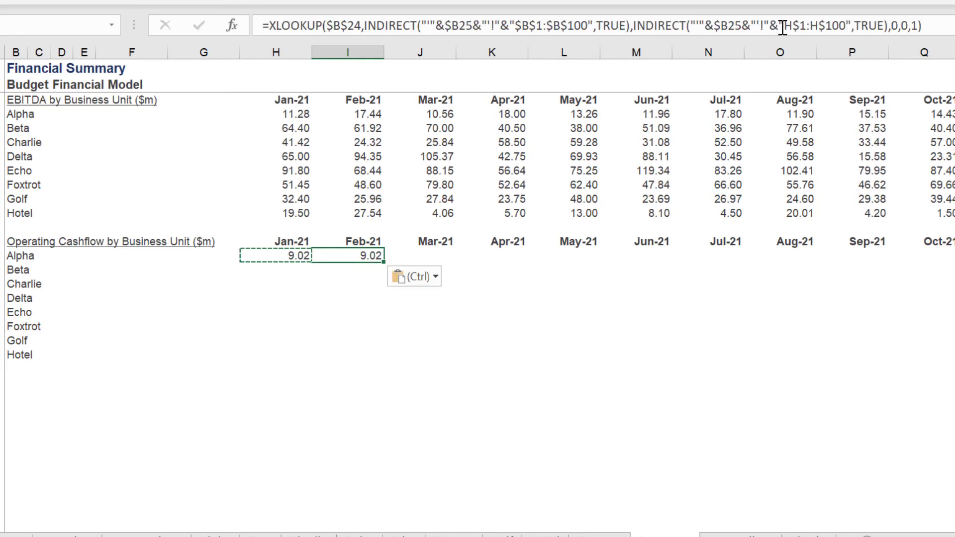
Change the Feb-21 formula in I25 to return from column I (I$1:I$100)
click(784, 28)
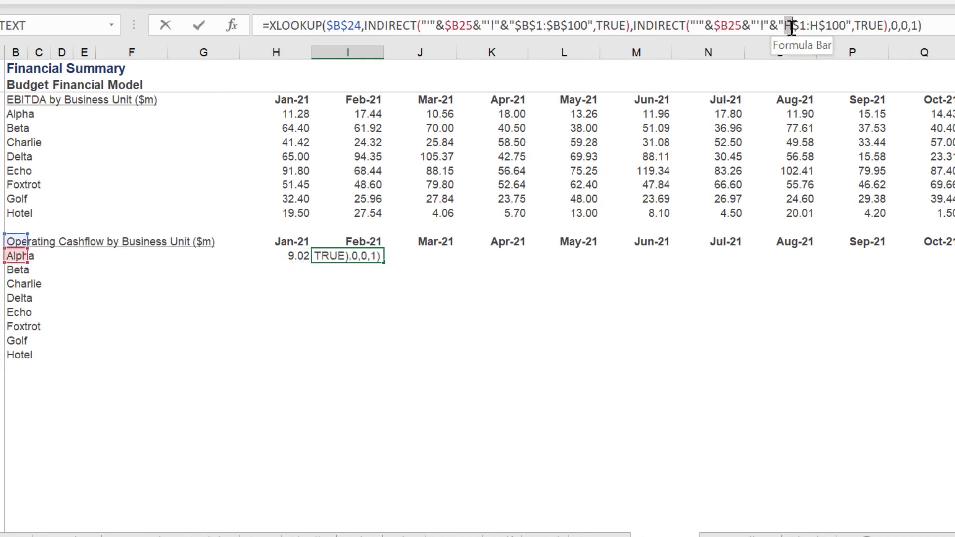
text(I)
key(Right)
key(Right)
key(Right)
key(Right)
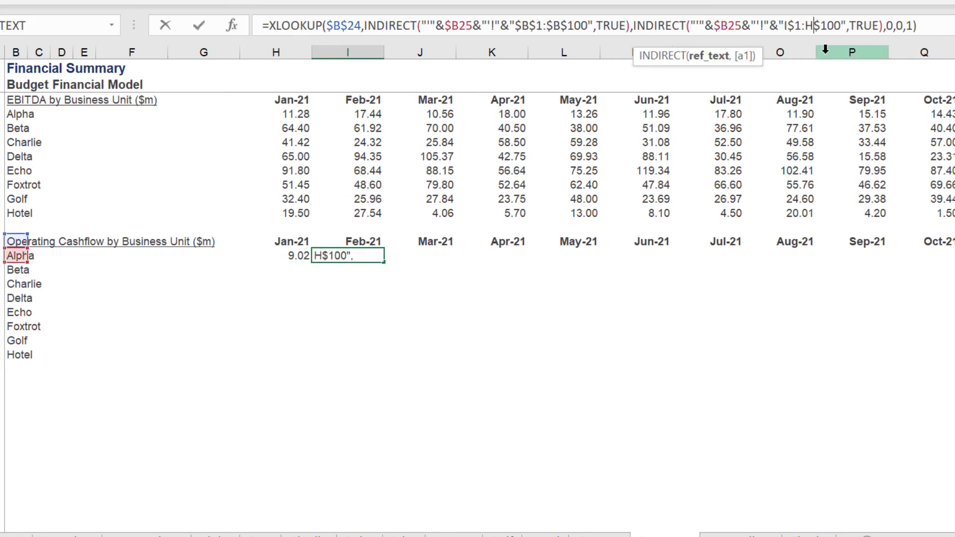
key(BackSpace)
text(I)
key(ctrl+Return)
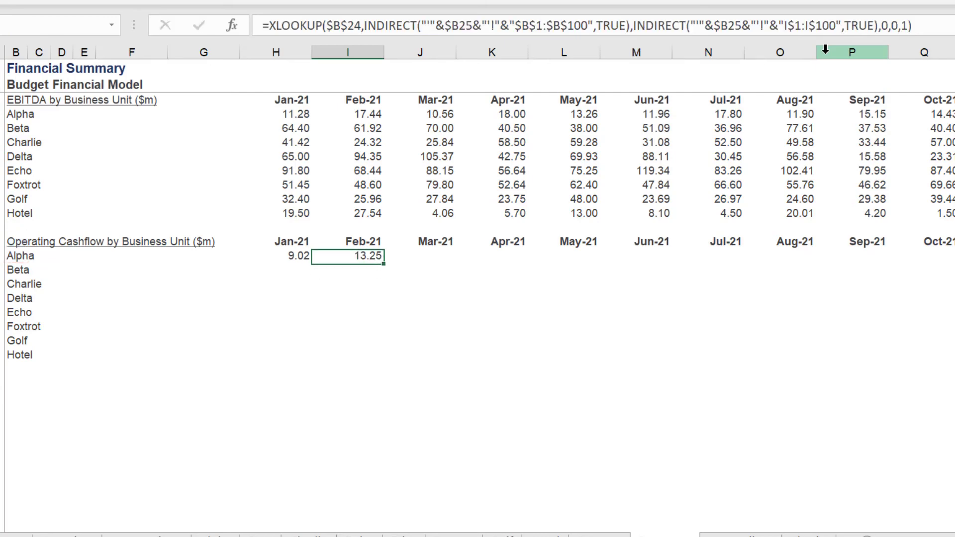
Copy the formula into Mar-21 (J25) and switch its return range to J$1:J$100
key(ctrl+c)
key(Right)
key(ctrl+v)
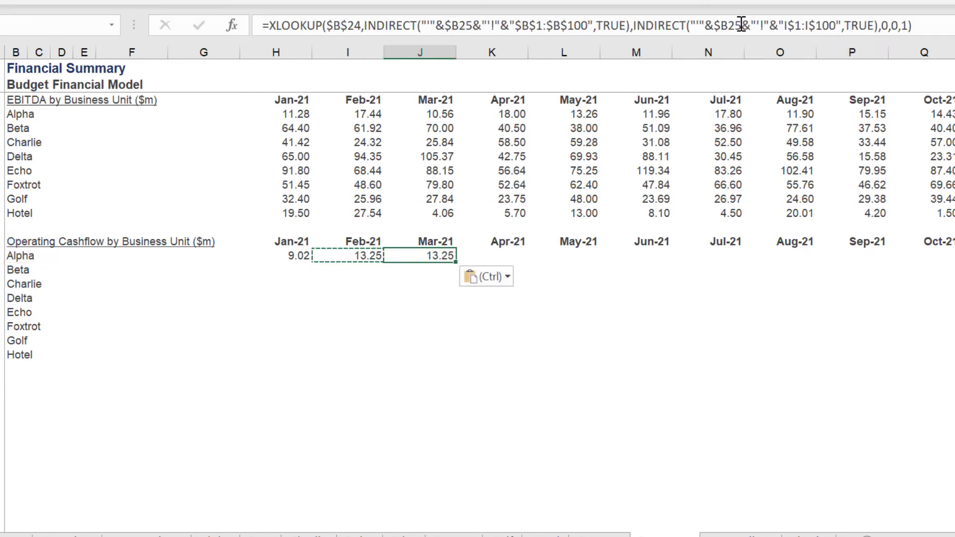
key(F2)
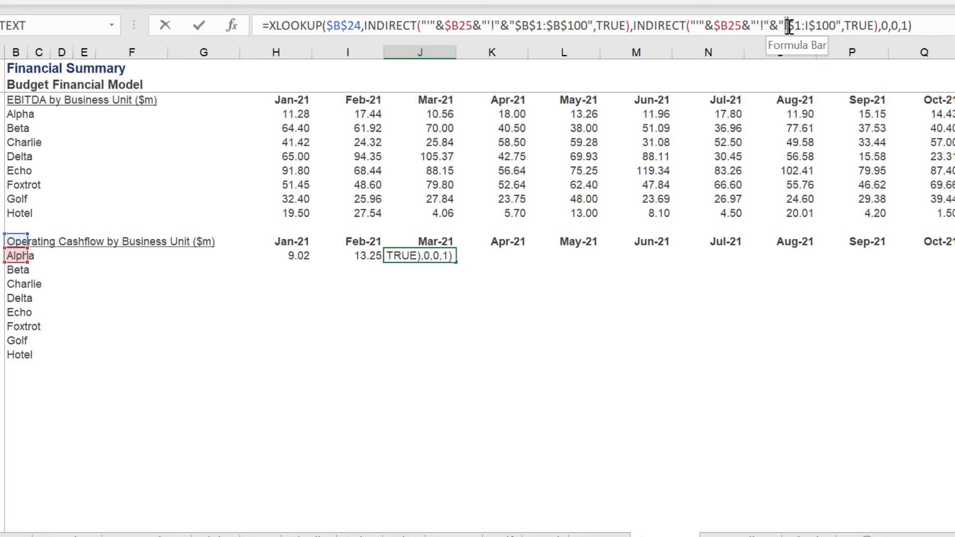
click(787, 26)
key(Delete)
text(J)
key(Right)
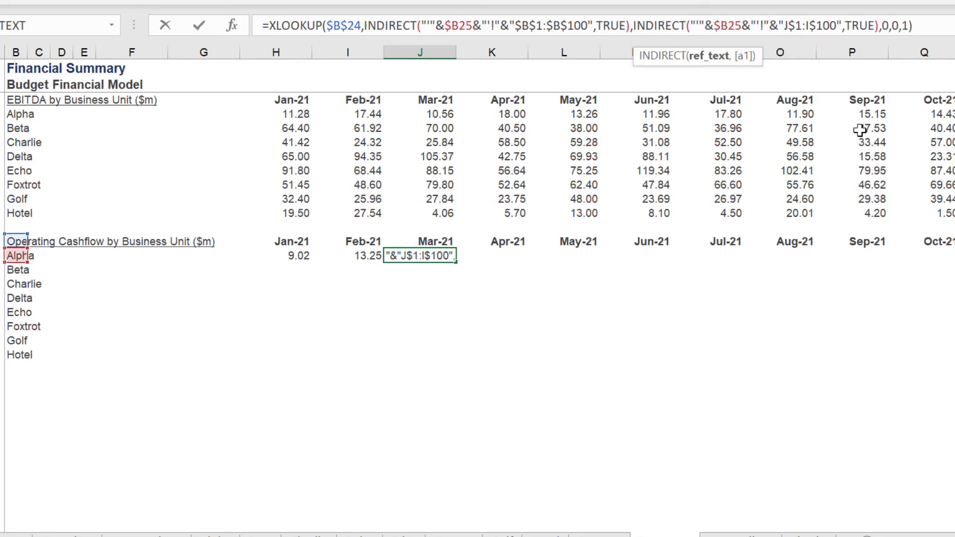
key(Delete)
text(J)
key(ctrl+Return)
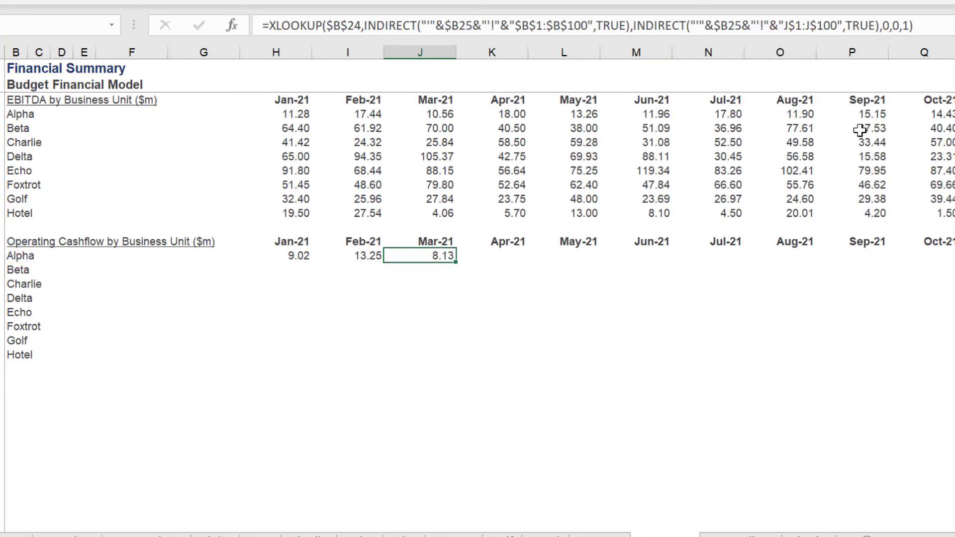
Copy the formula into Apr-21 (K25), returning from column K
key(ctrl+c)
key(Right)
key(ctrl+v)
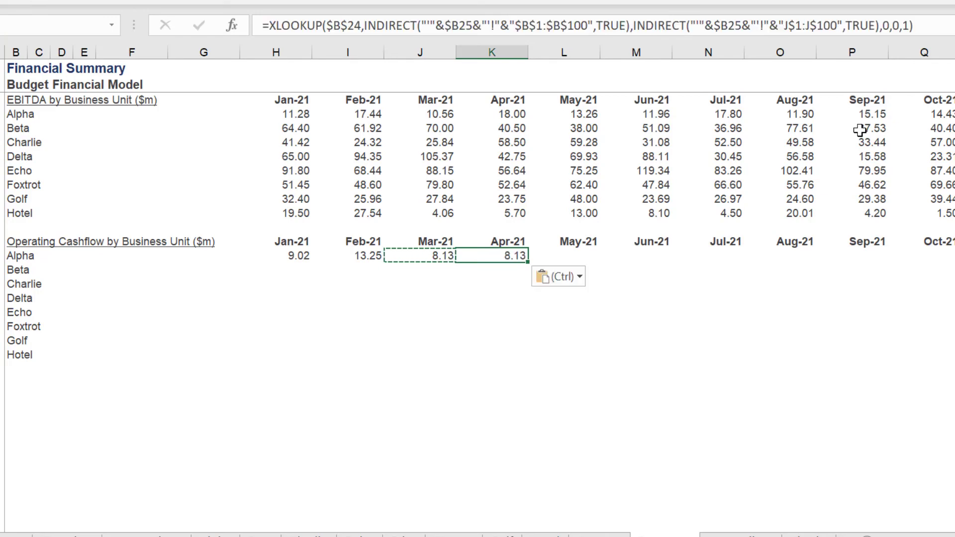
click(789, 26)
key(BackSpace)
text(K)
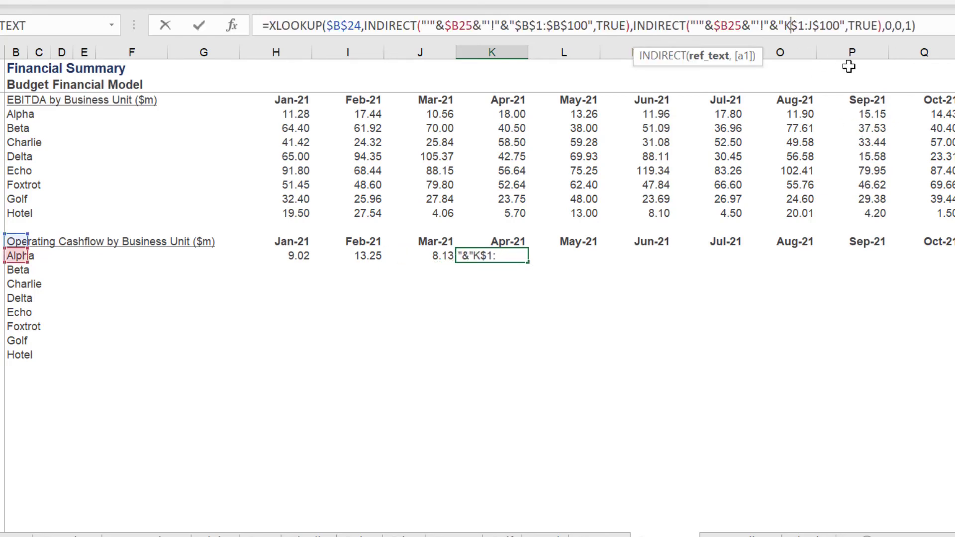
key(Delete)
text(K)
key(ctrl+Return)
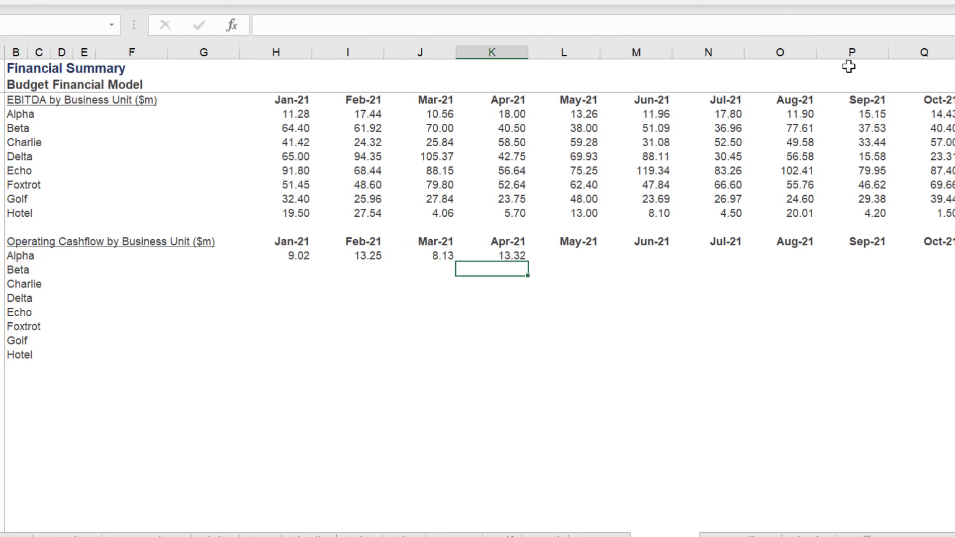
Copy the formula into May-21 (L25), returning from column L
key(ctrl+c)
key(Right)
key(ctrl+v)
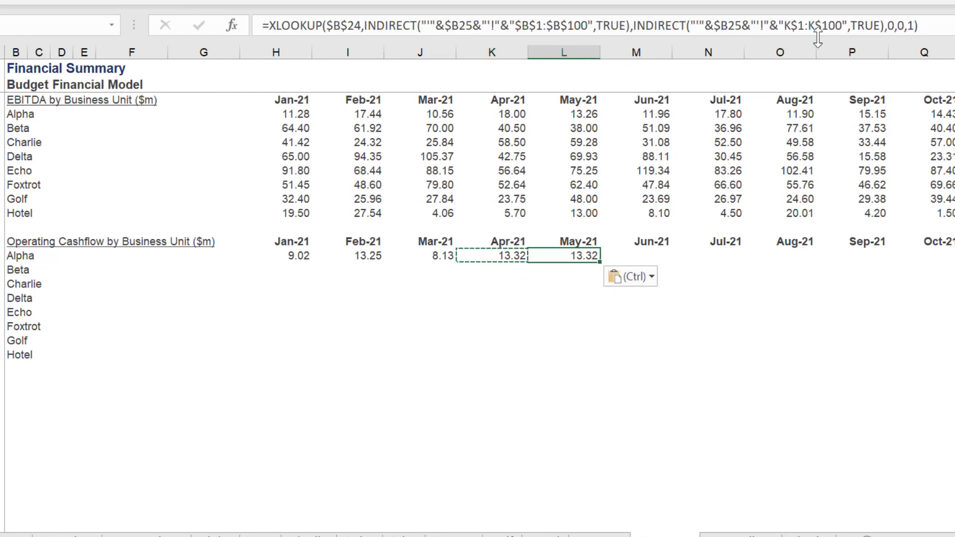
click(795, 30)
key(BackSpace)
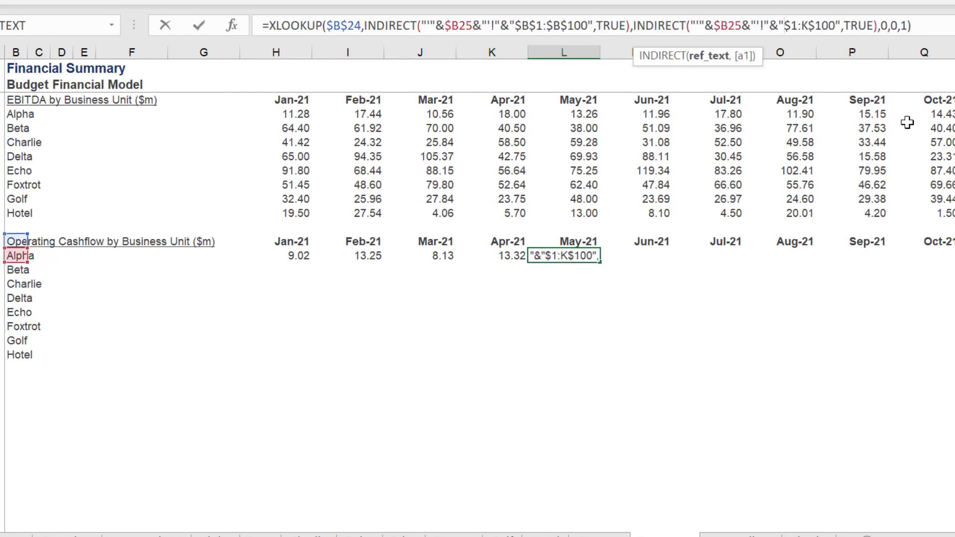
text(L)
key(Delete)
text(L)
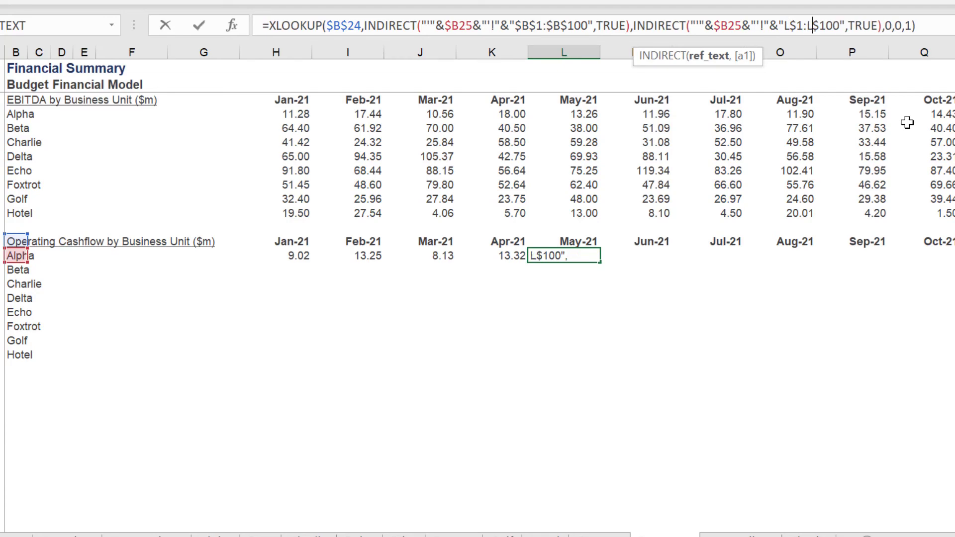
key(ctrl+Return)
Copy the formula into Jun-21 (M25), returning from column M
key(ctrl+c)
key(Right)
key(ctrl+v)
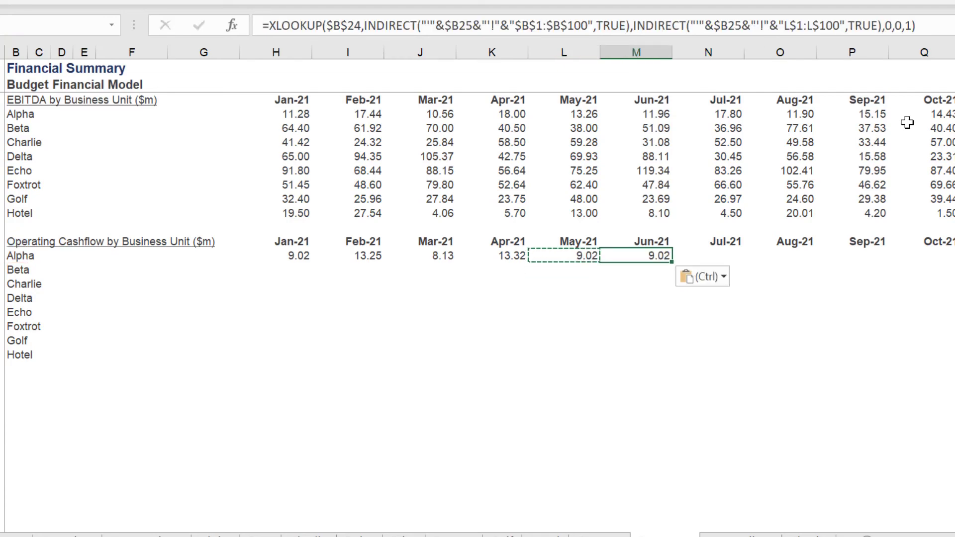
click(789, 28)
key(Delete)
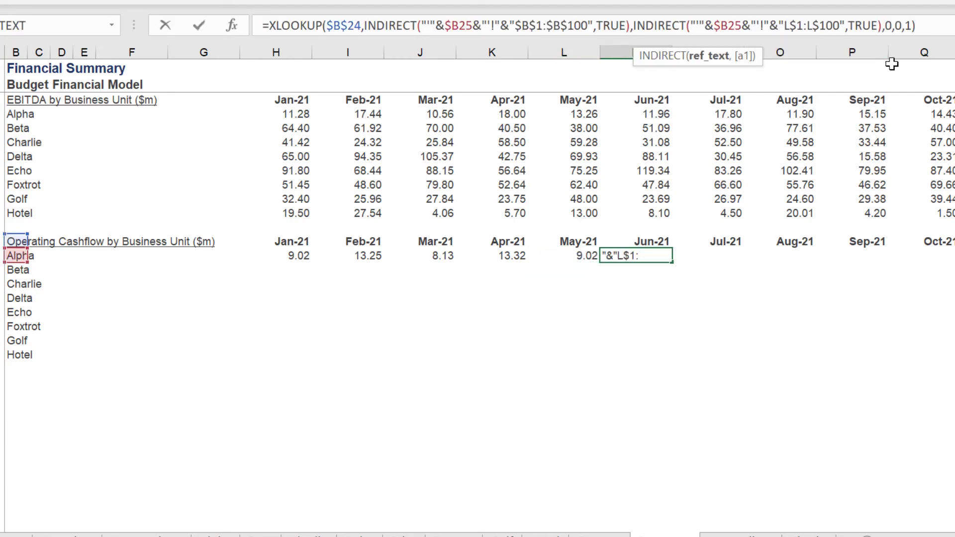
text(m)
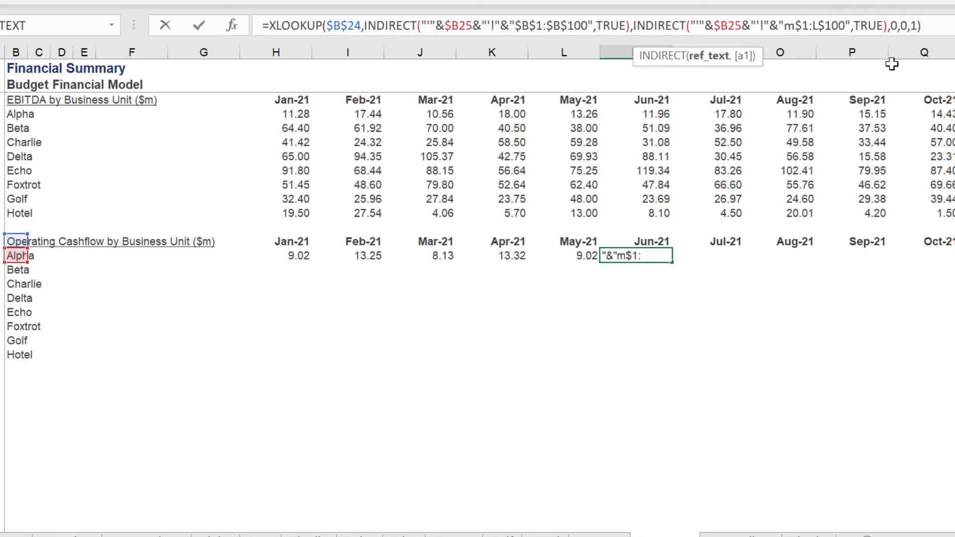
key(BackSpace)
text(M)
key(Right)
key(Right)
key(Right)
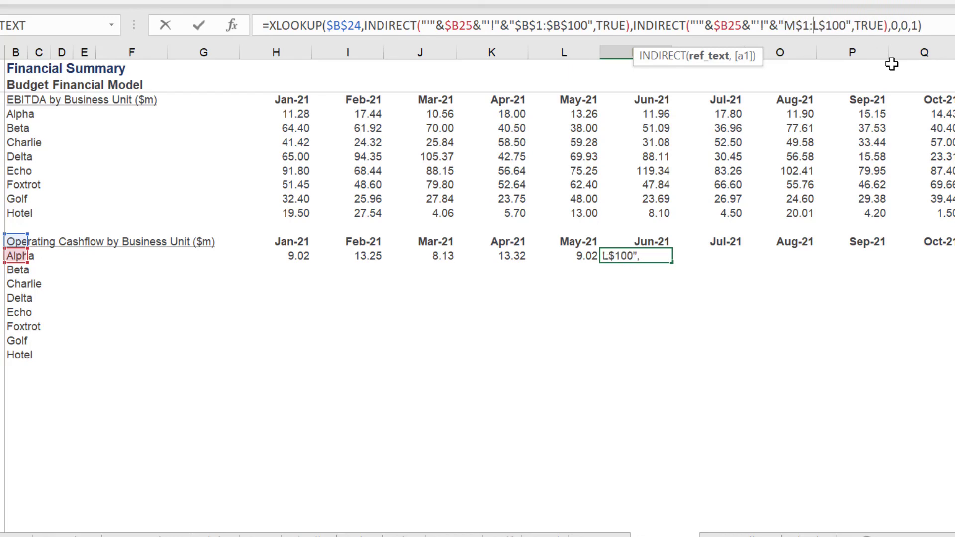
key(Delete)
text(M)
key(ctrl+Return)
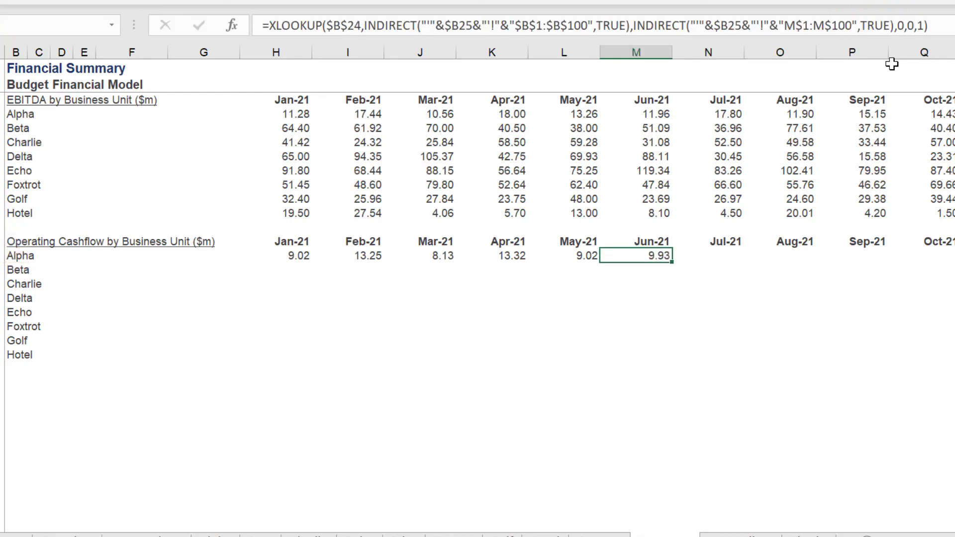
Copy the formula into Jul-21 (N25), returning from column N
key(ctrl+c)
key(Right)
key(ctrl+v)
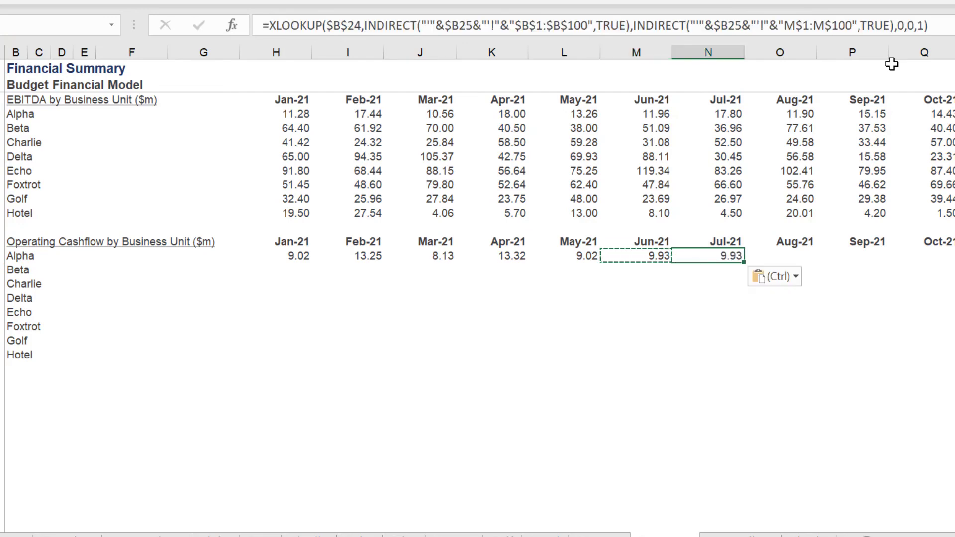
click(798, 25)
key(BackSpace)
text(N)
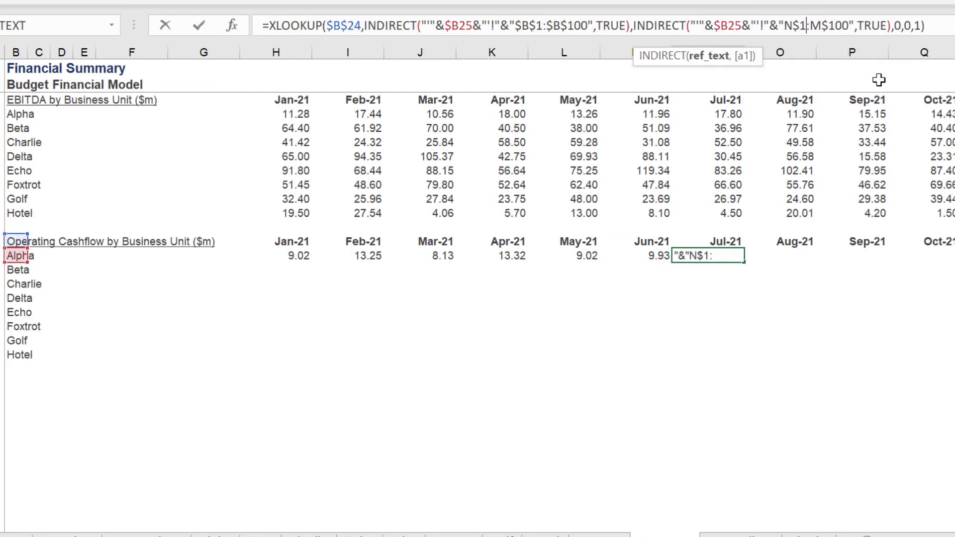
key(Right)
key(Delete)
text(N)
key(ctrl+Return)
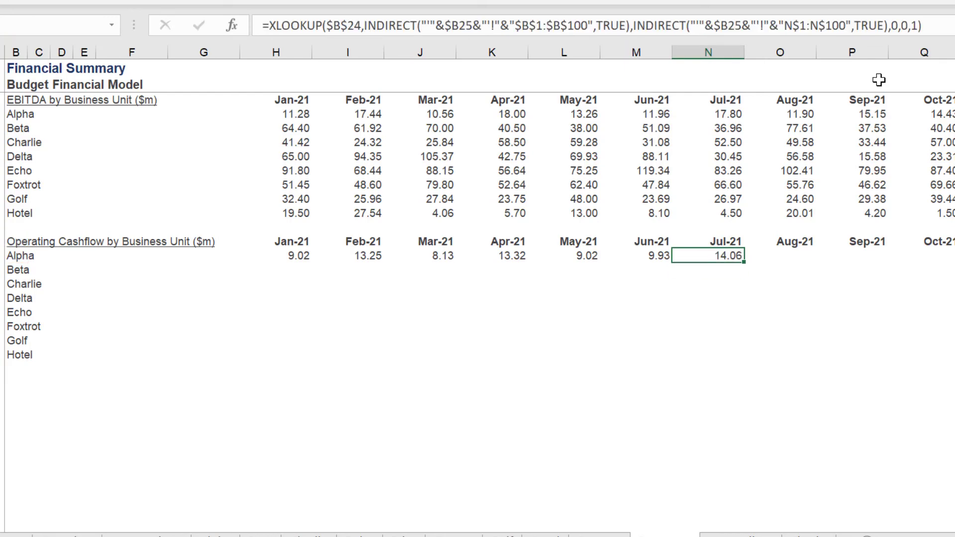
Copy the formula into Aug-21 (O25), returning from column O
key(ctrl+c)
key(Right)
key(ctrl+v)
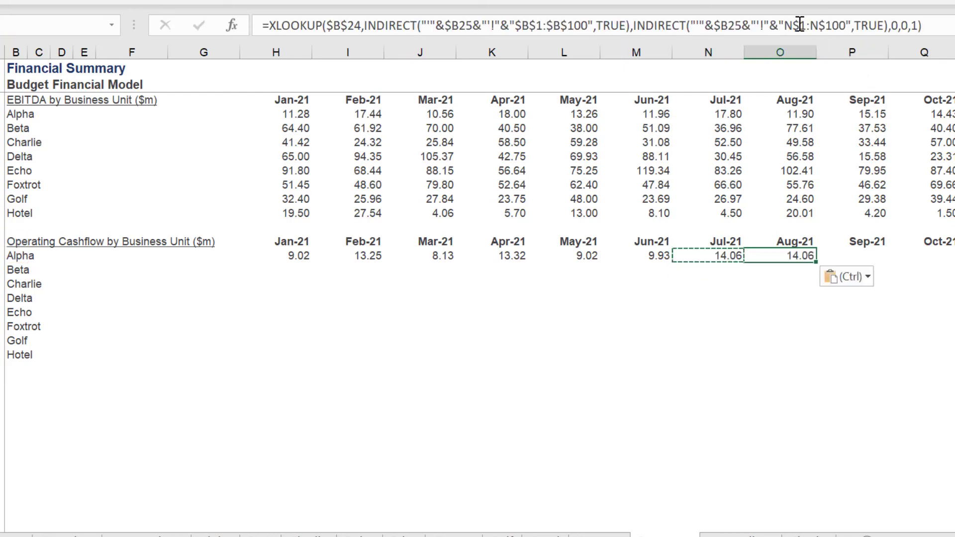
click(793, 25)
key(BackSpace)
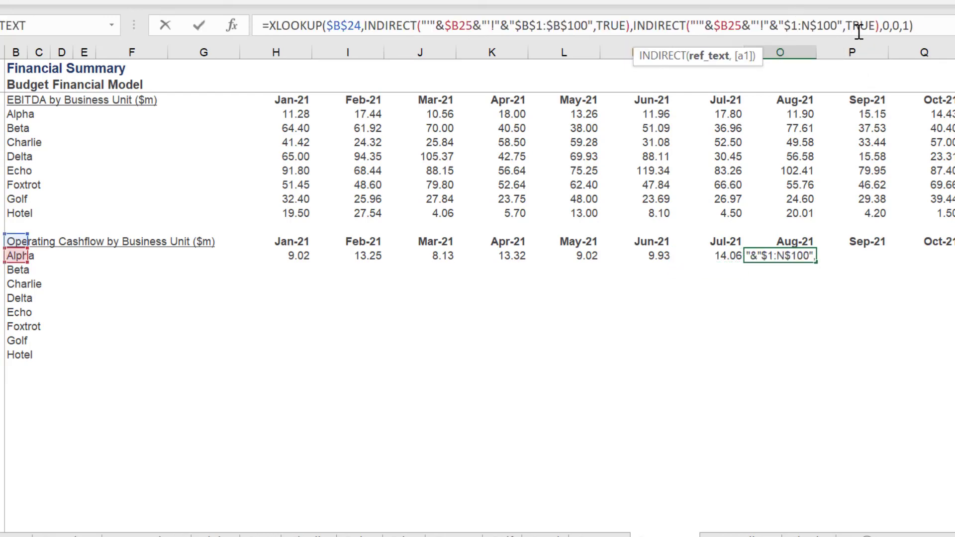
text(O)
key(Right)
key(Right)
key(Right)
key(Delete)
text(O)
key(Return)
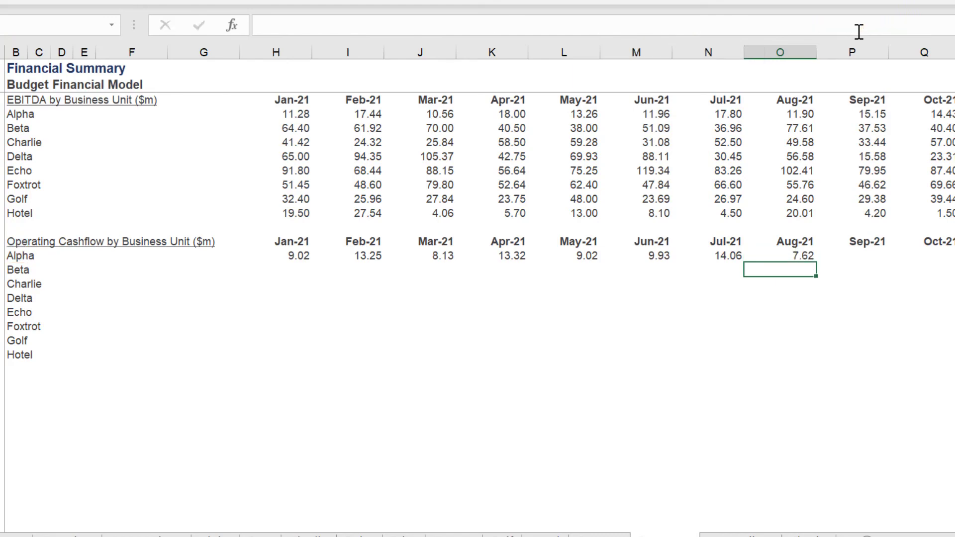
key(Up)
Copy the formula into Sep-21 (P25) and commit it
key(ctrl+c)
key(Right)
key(ctrl+v)
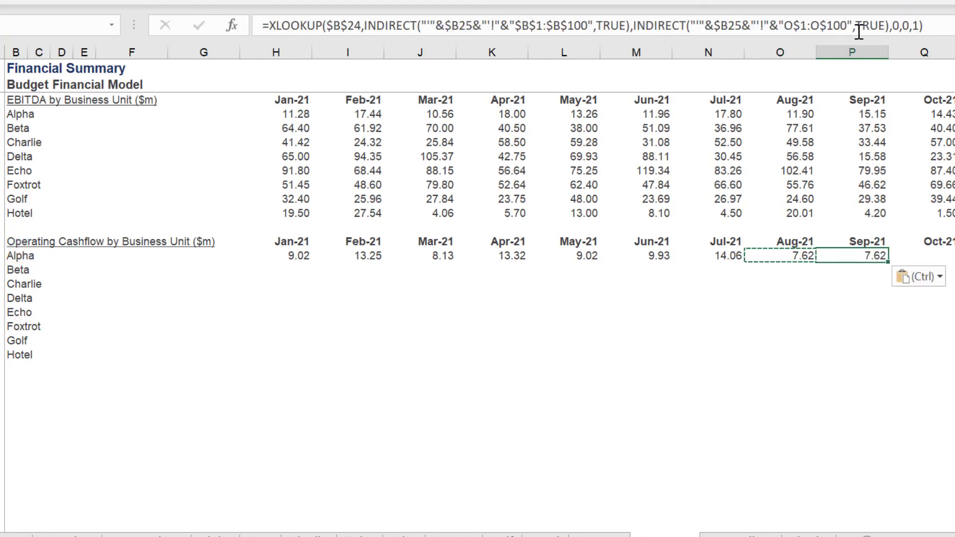
click(793, 20)
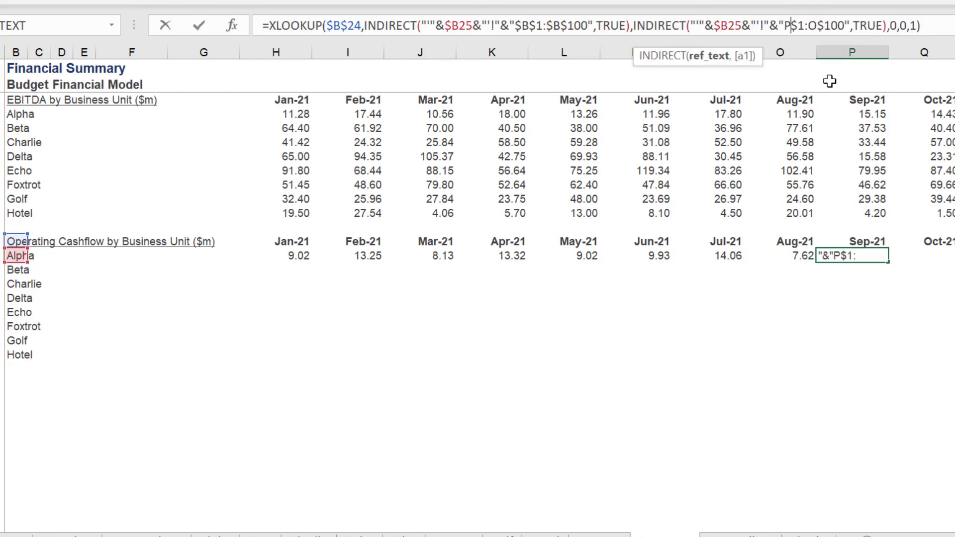
key(Return)
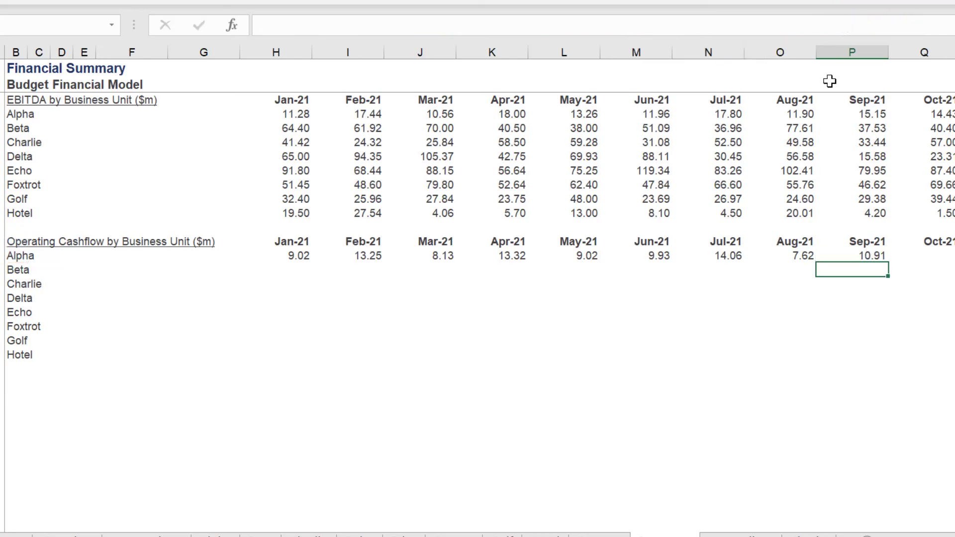
key(Up)
Copy the formula into Oct-21 (Q25), returning from column Q to show 12.27
key(ctrl+c)
key(Right)
key(ctrl+v)
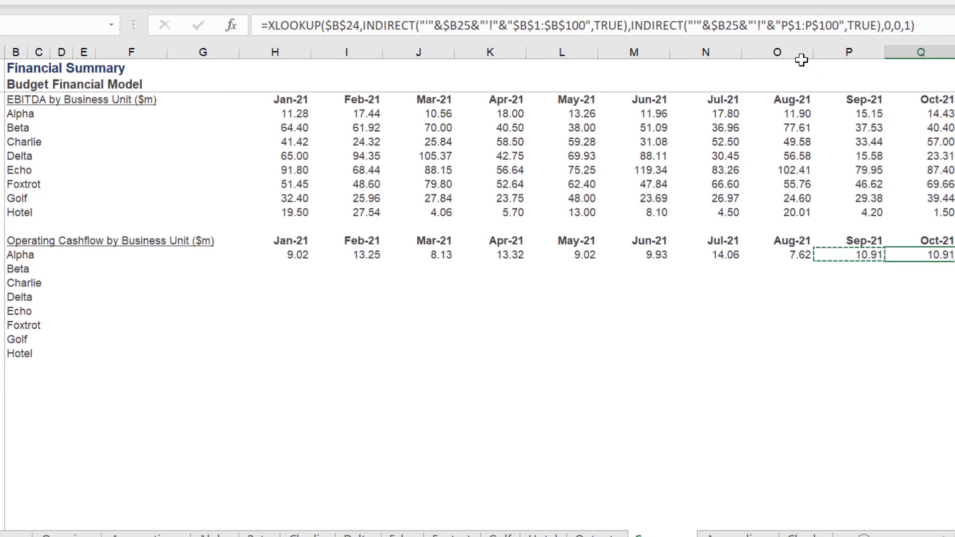
click(779, 26)
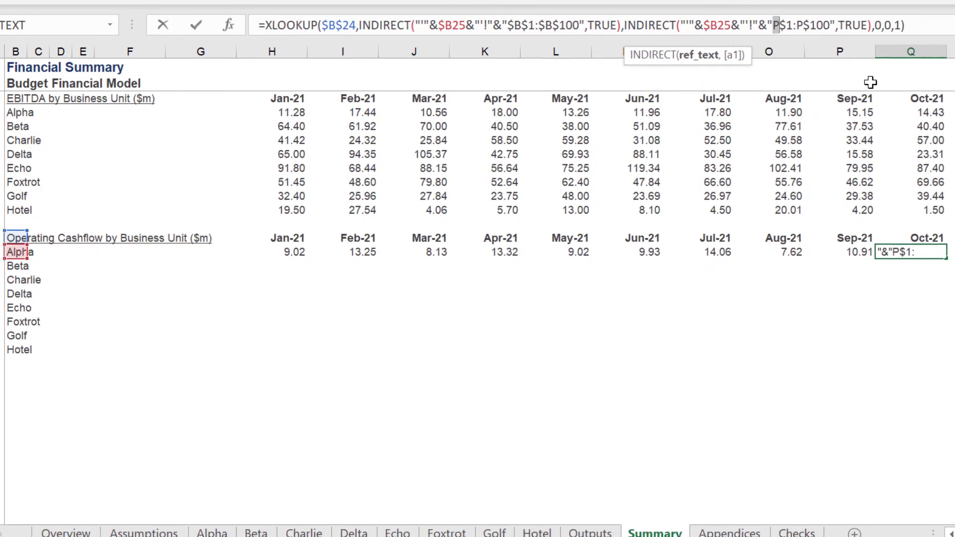
key(Delete)
text(Q)
key(Right)
key(Right)
key(Right)
key(Delete)
text(Q)
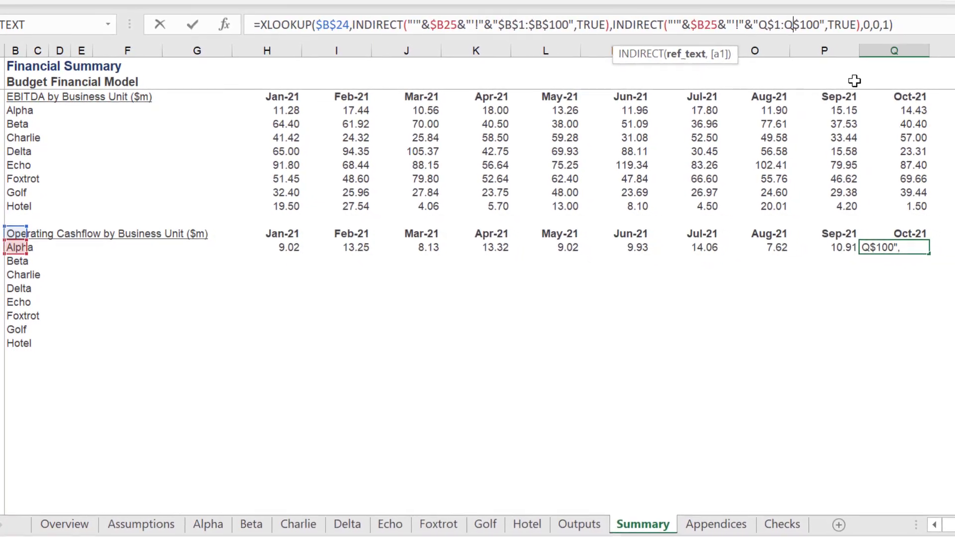
key(Return)
key(Up)
Copy the formula into Nov-21 (R25), returning from column R
key(ctrl+c)
key(Right)
key(ctrl+v)
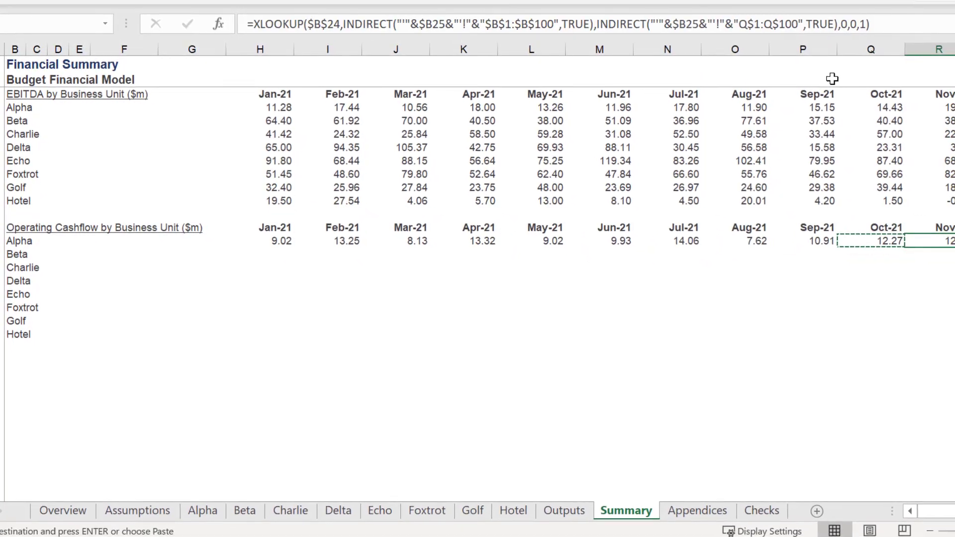
click(759, 26)
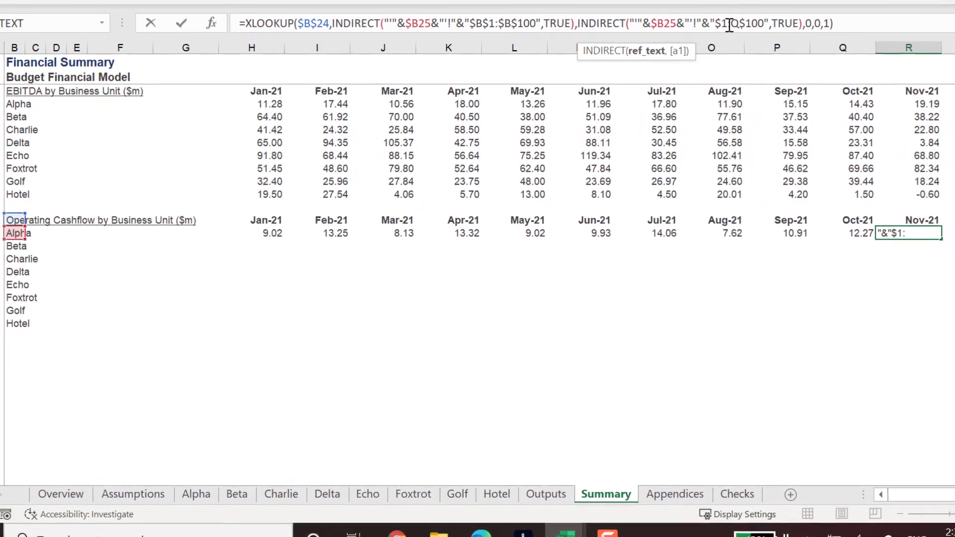
key(BackSpace)
text(R)
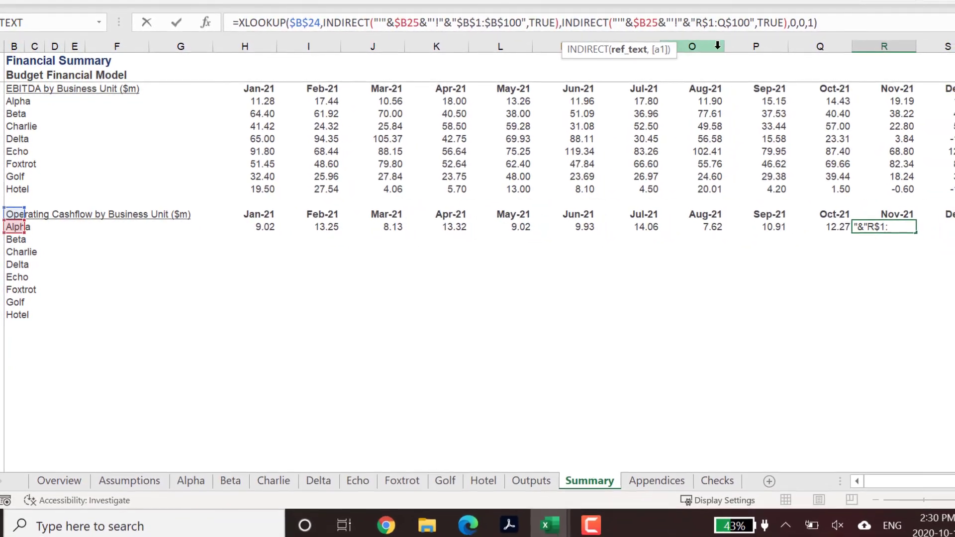
key(Right)
key(Right)
key(Right)
key(Right)
key(BackSpace)
text(R)
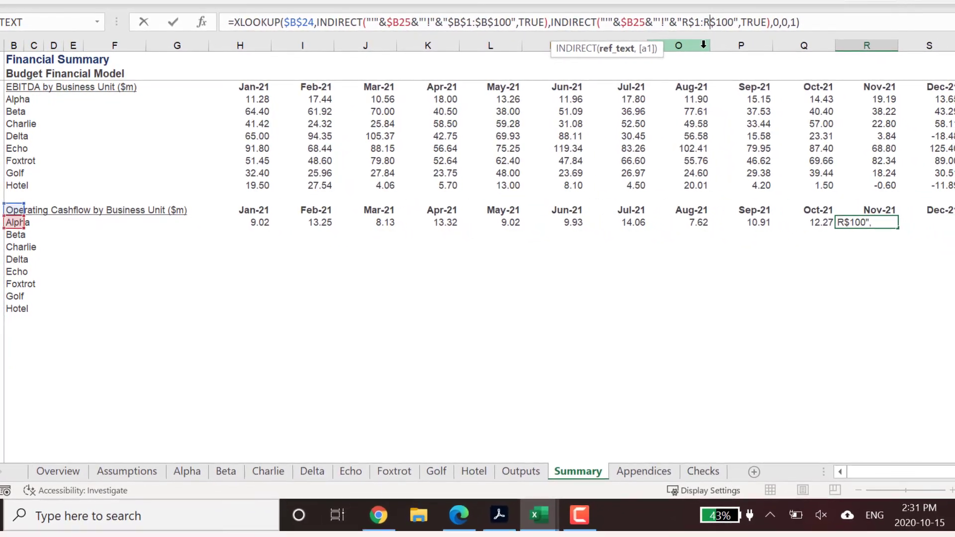
key(ctrl+Return)
Copy the formula into Dec-21 (S25), returning from column S to show 10.24
key(ctrl+c)
key(Right)
key(ctrl+v)
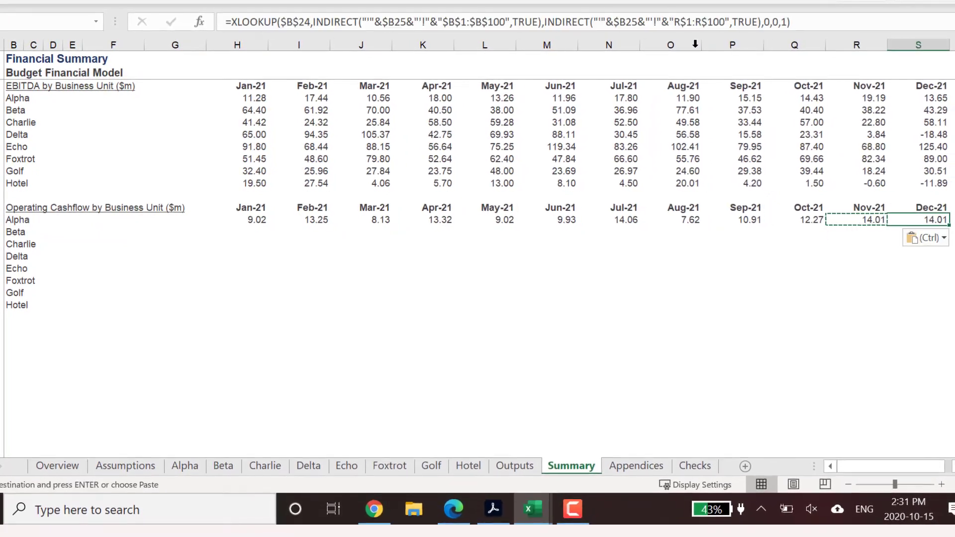
click(680, 21)
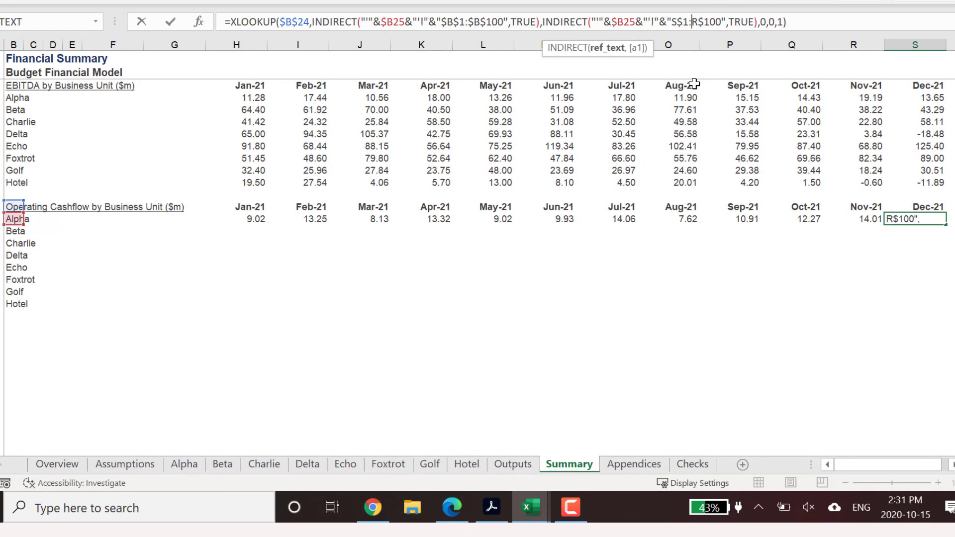
key(Delete)
text(S)
key(Return)
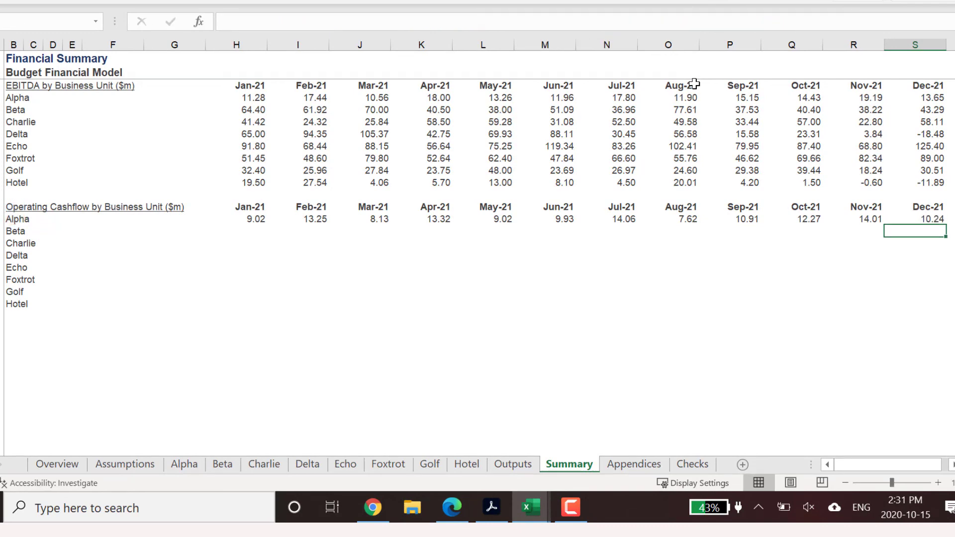
Fill H25:S32 down with Ctrl+D for all eight units and spot-check Beta's Aug-21 value
click(255, 221)
key(shift+Right)
key(shift+Right)
key(shift+Right)
key(shift+Right)
key(shift+Right)
key(shift+Right)
key(shift+Right)
key(shift+Right)
key(shift+Right)
key(shift+Right)
key(shift+Right)
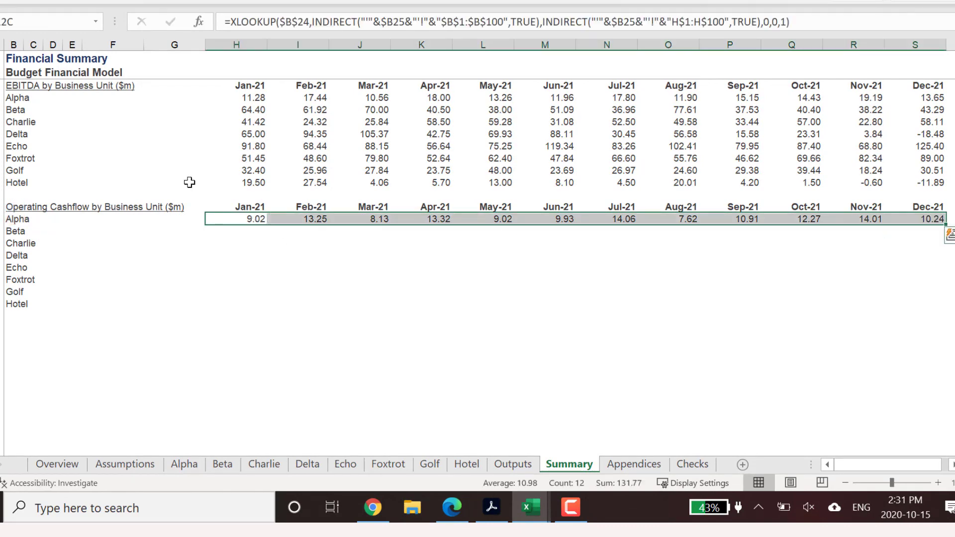
key(shift+Down)
key(shift+Down)
key(shift+Down)
key(shift+Down)
key(shift+Down)
key(shift+Down)
key(shift+Down)
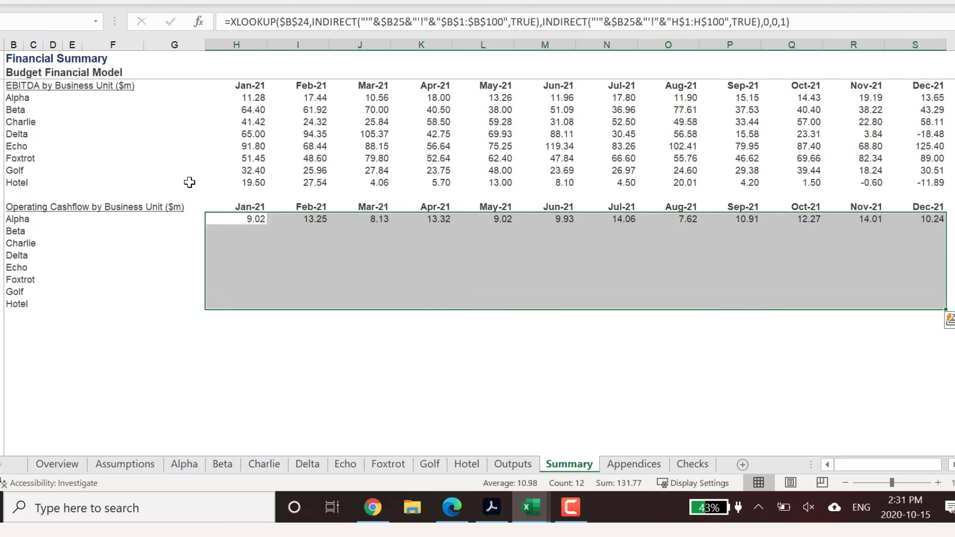
key(ctrl+d)
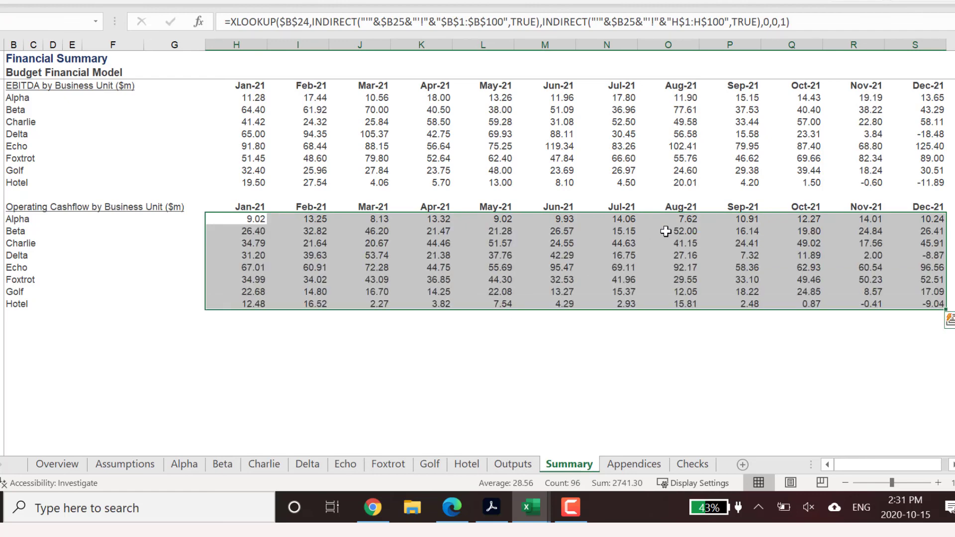
click(665, 231)
click(223, 464)
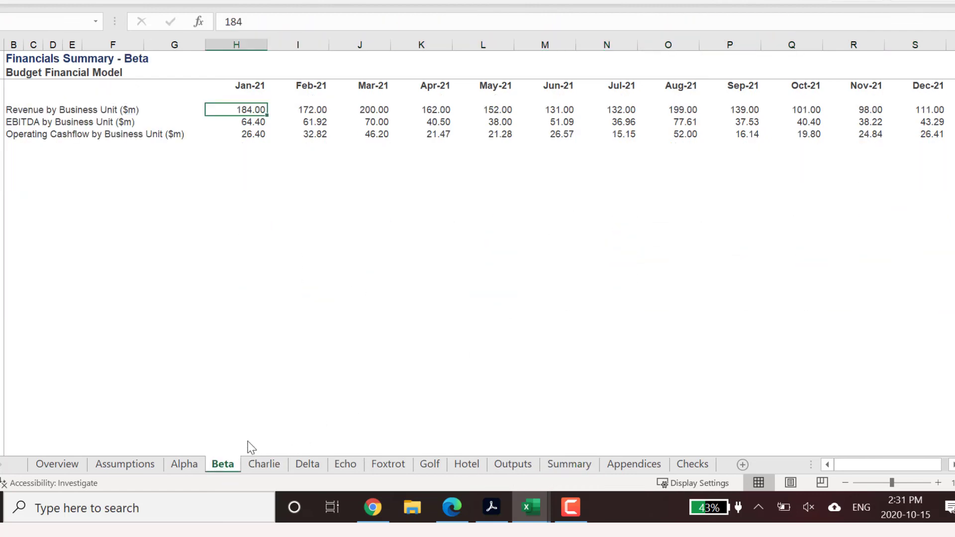
click(689, 133)
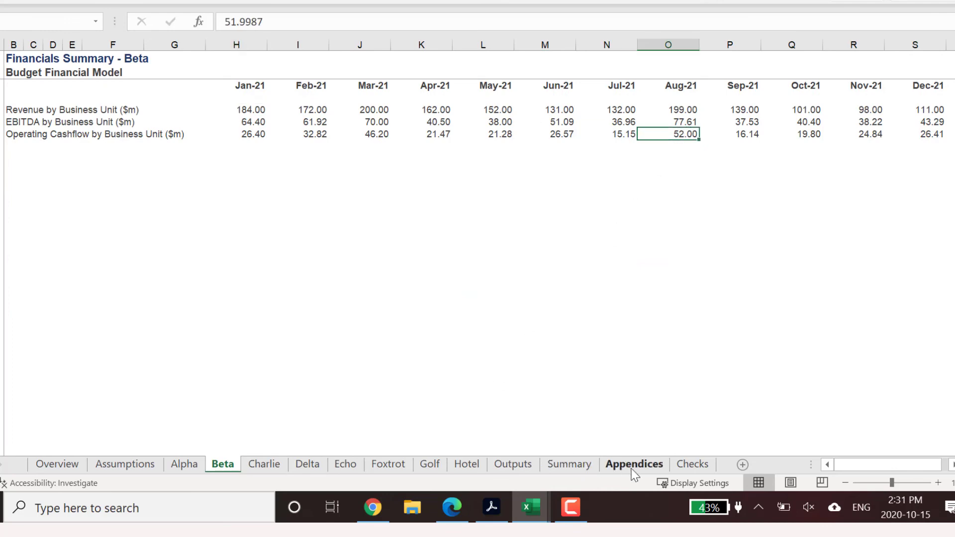
click(569, 463)
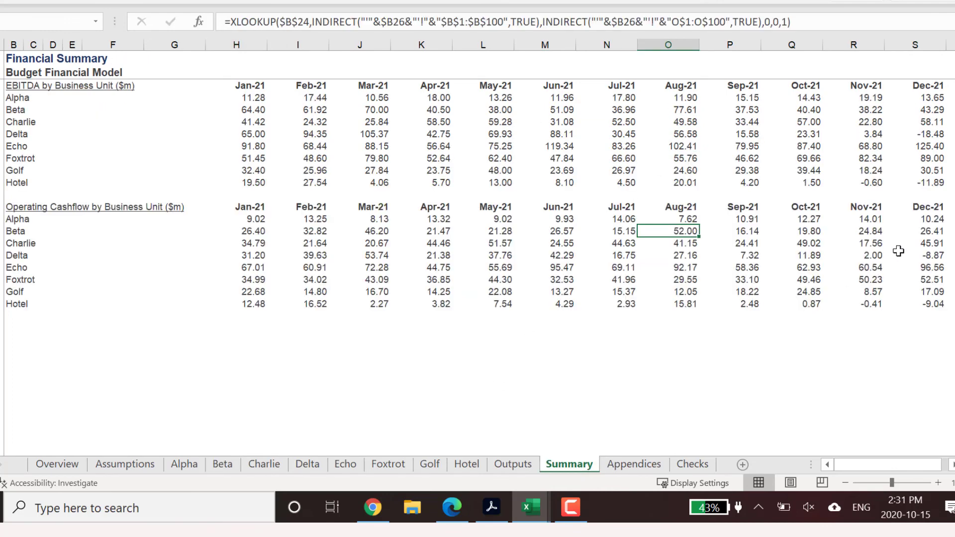
click(873, 256)
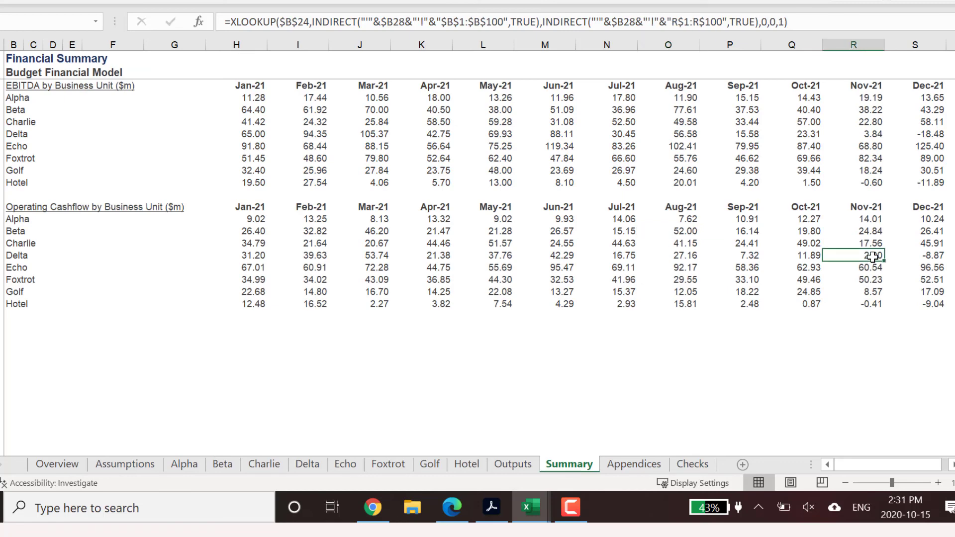
click(312, 466)
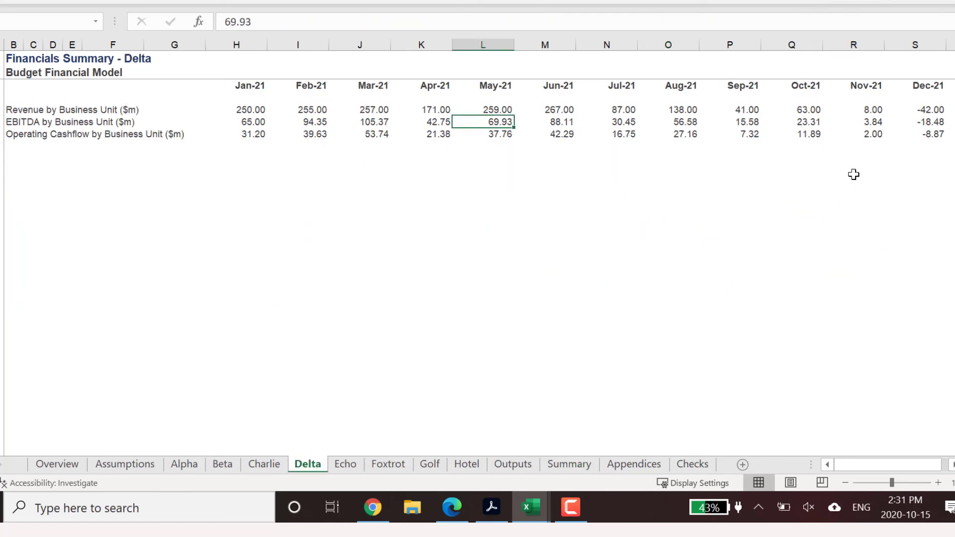
click(868, 135)
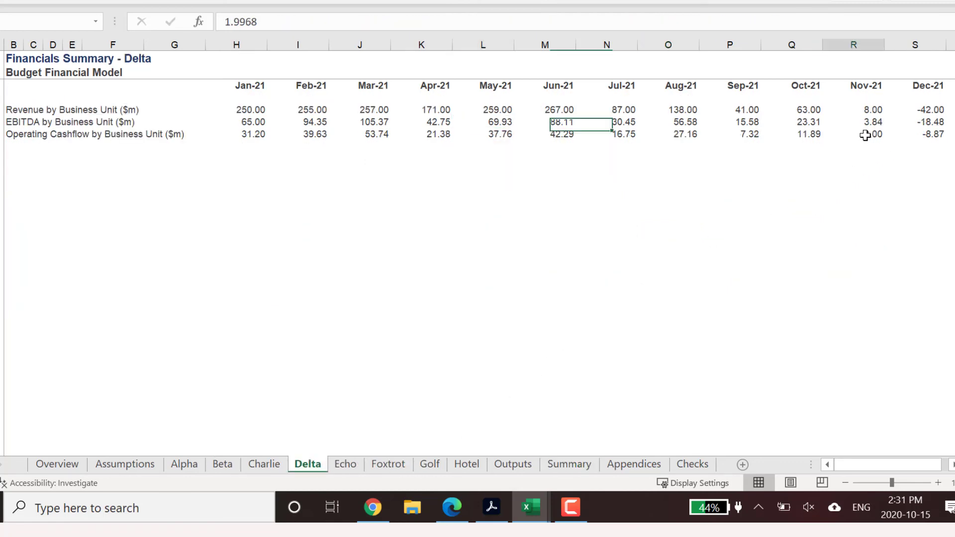
click(579, 465)
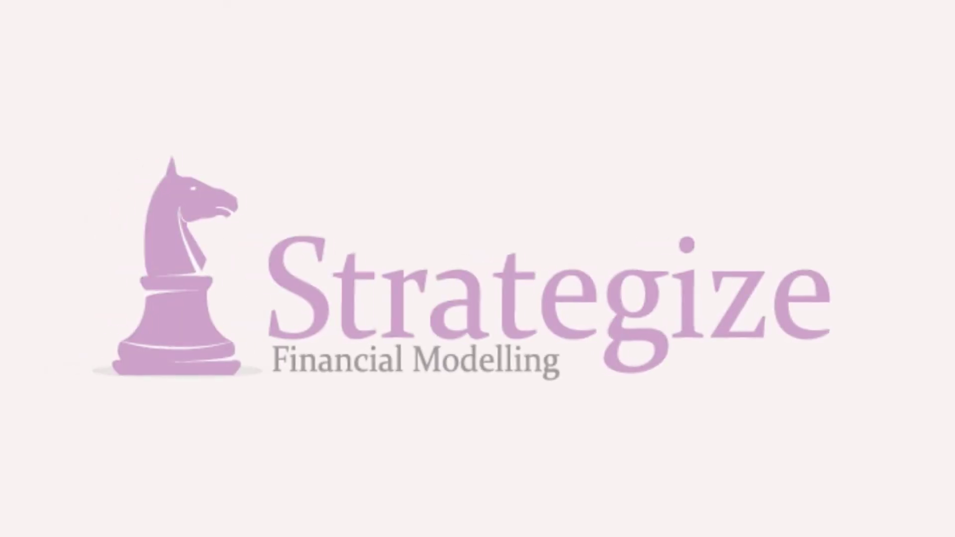